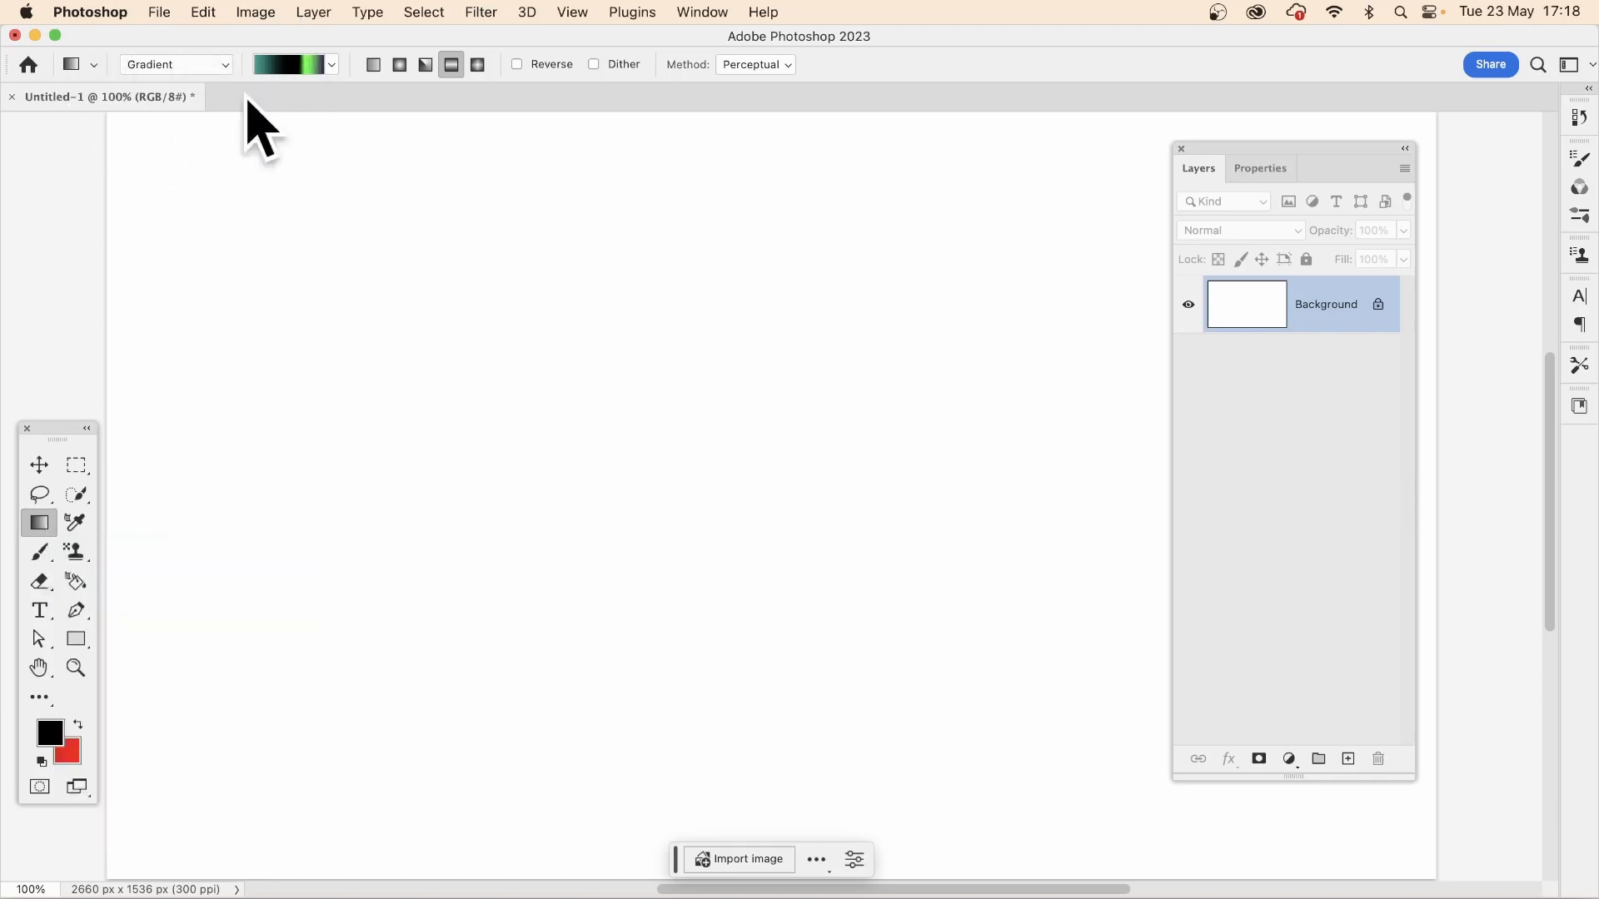
Step: Switch the Gradient tool to Classic gradient and paint several reflected gradients in varying directions across the Background layer
click(161, 66)
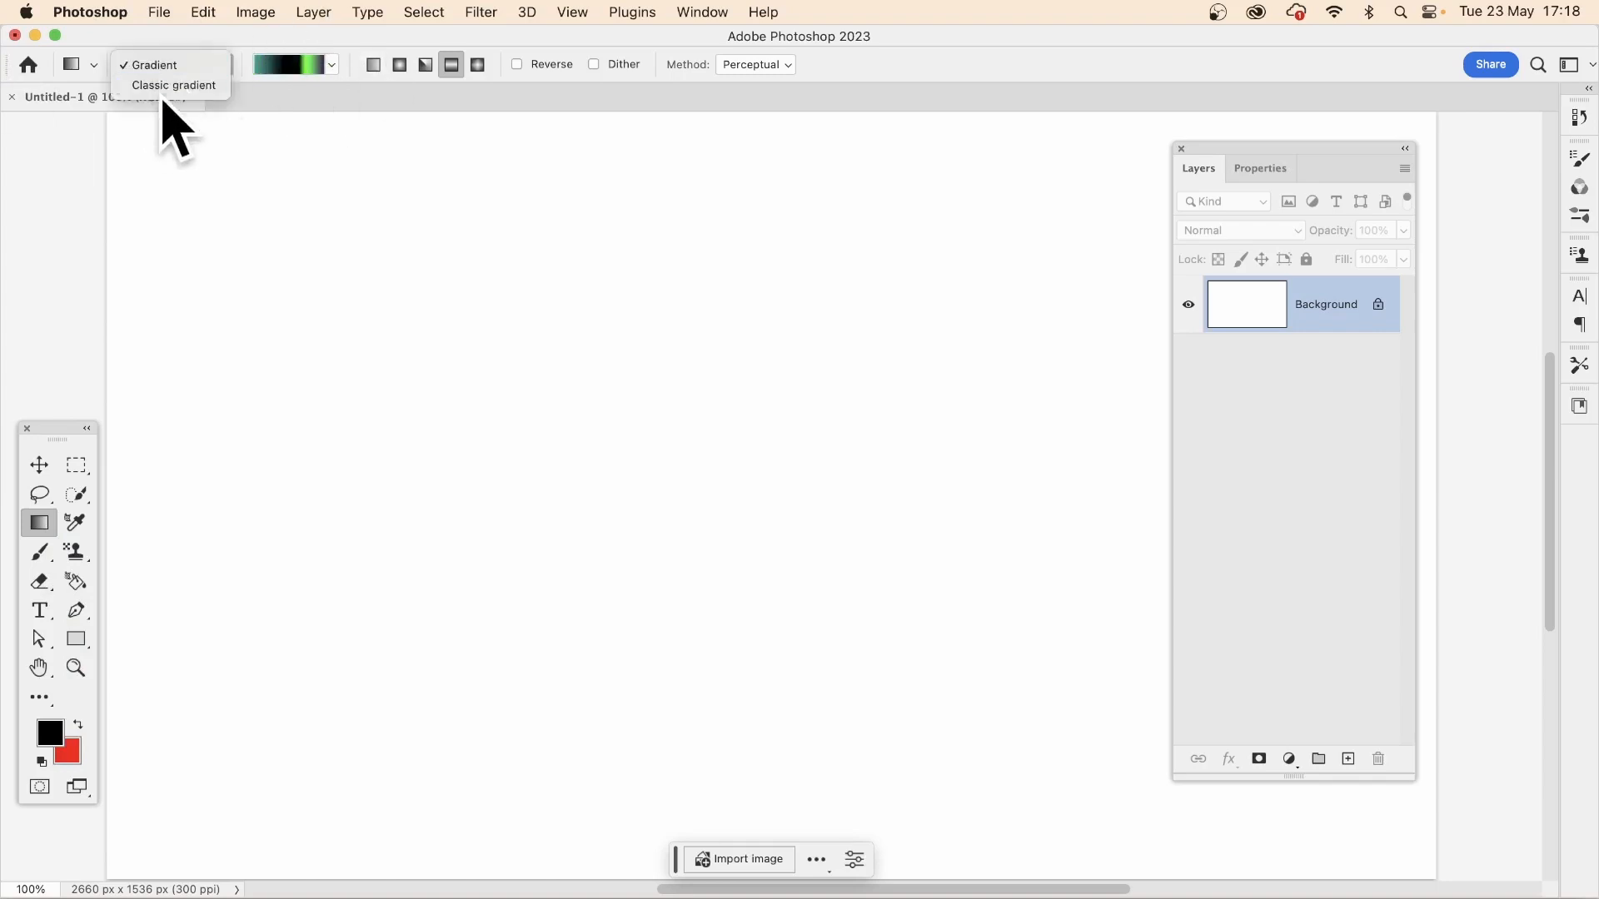
click(157, 85)
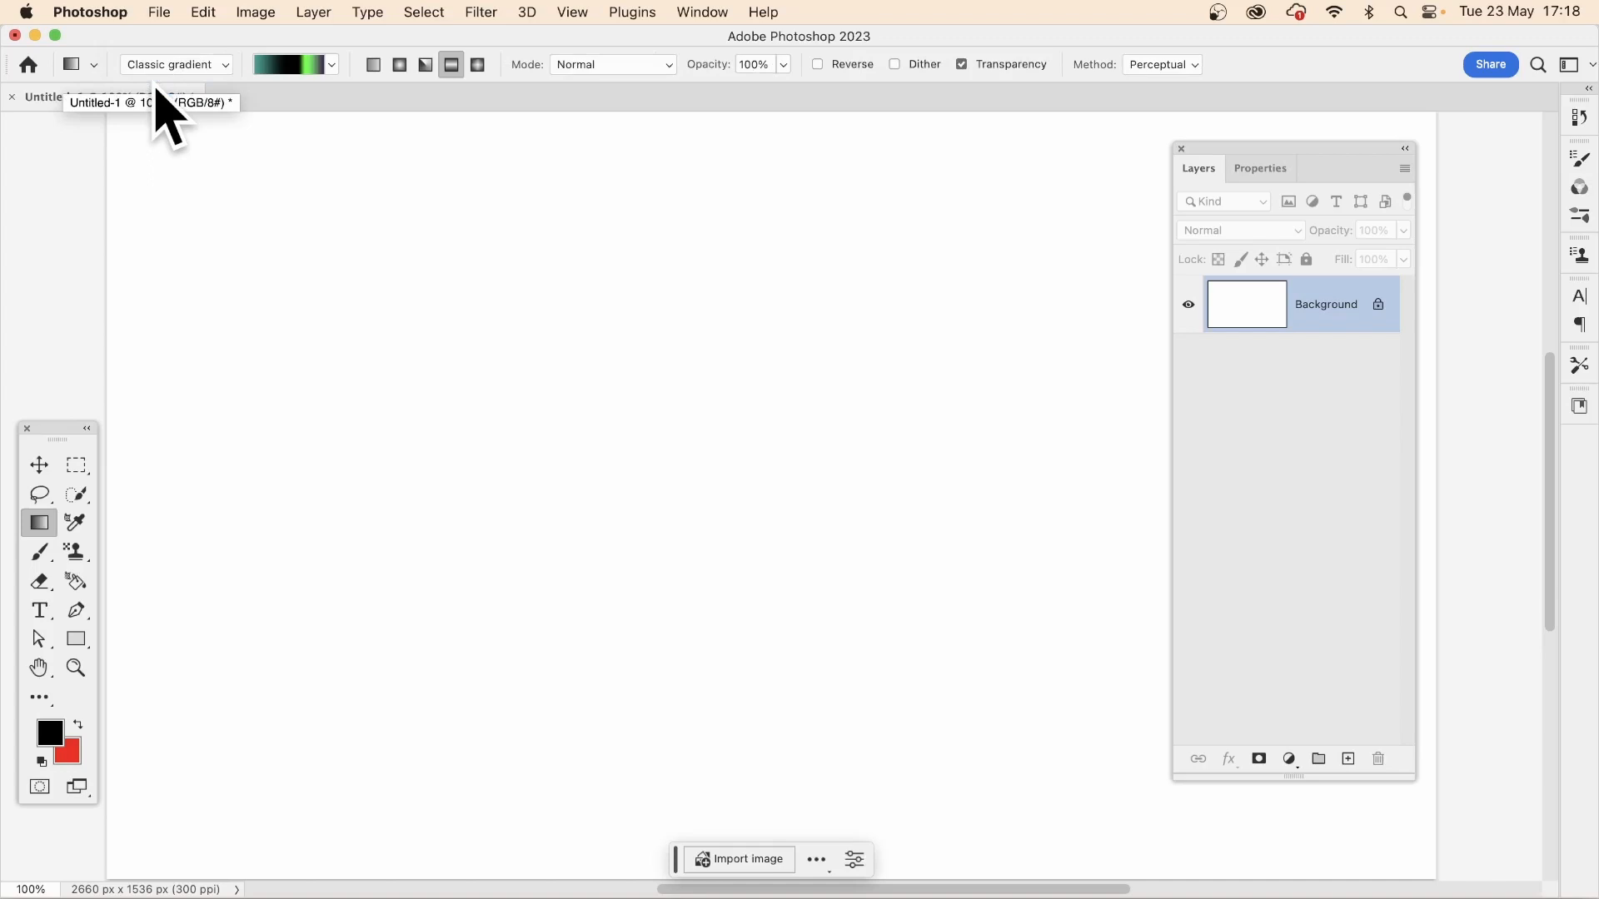
drag(286, 353, 621, 461)
drag(592, 283, 450, 600)
drag(436, 799, 748, 258)
drag(1114, 503, 658, 386)
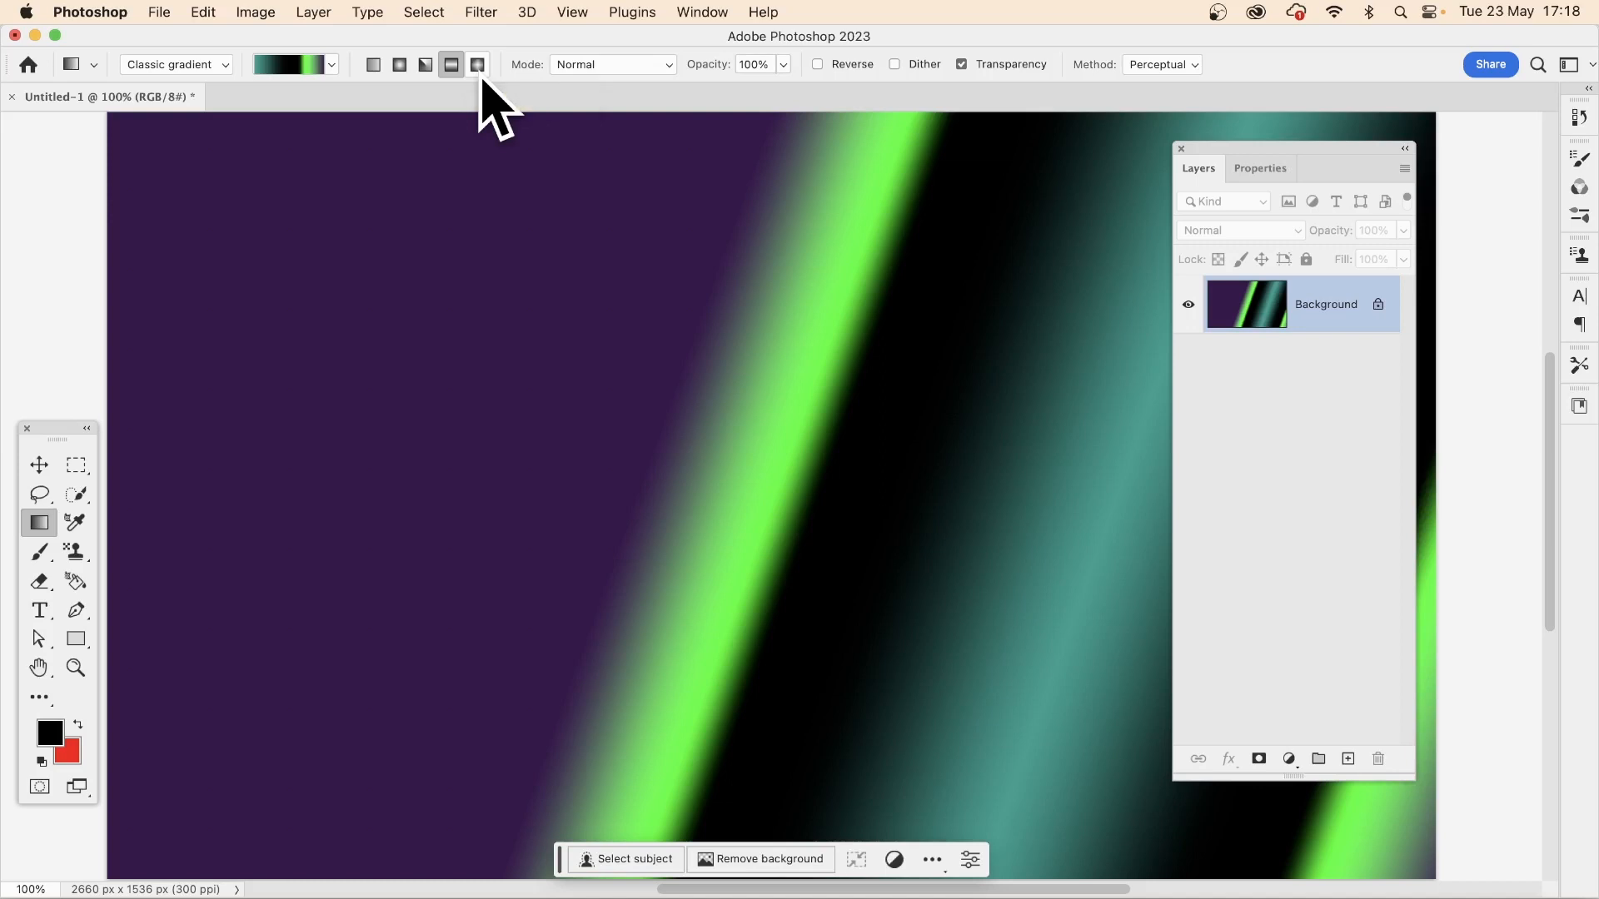
Step: Switch the Gradient tool back to Gradient mode and draw a short diagonal reflected gradient across the left part of the canvas
click(216, 67)
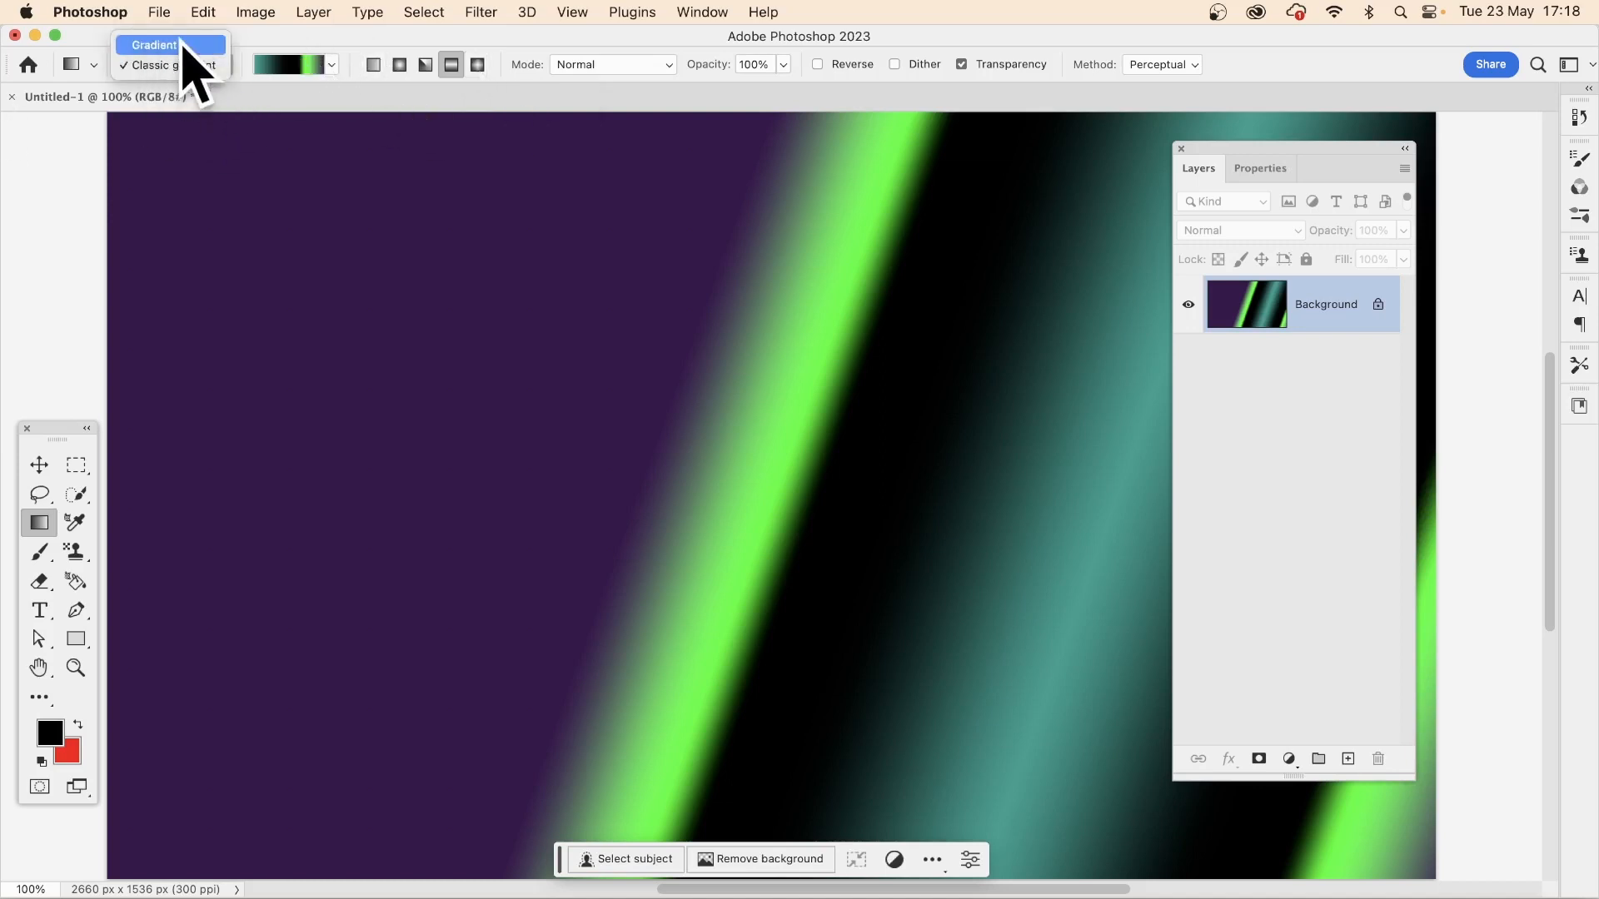
click(184, 47)
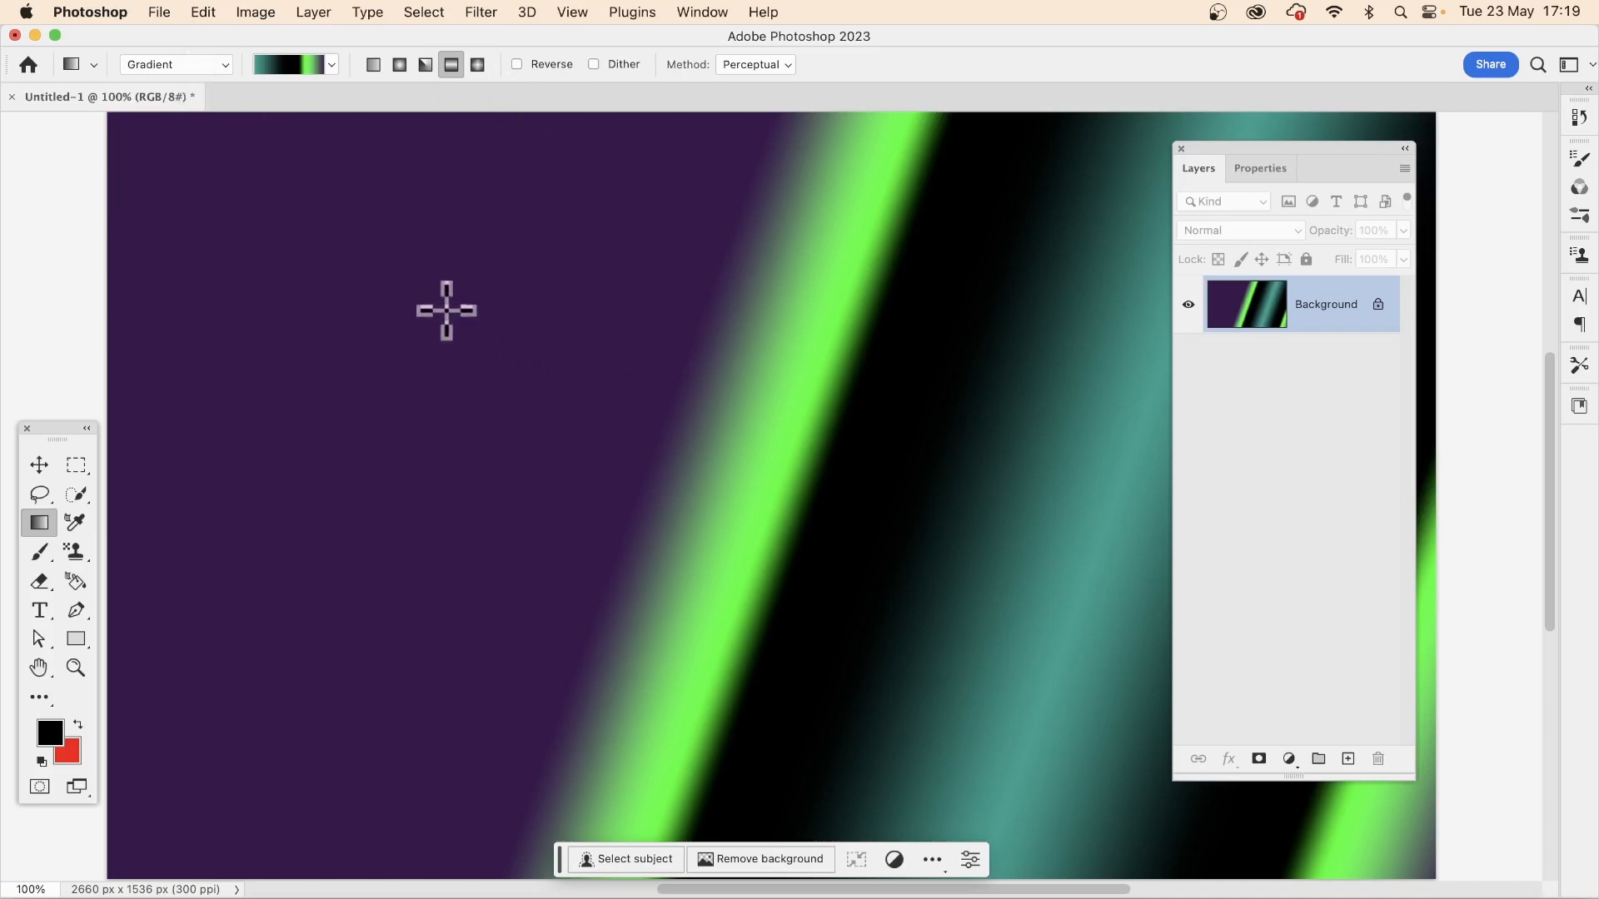
drag(327, 577, 530, 470)
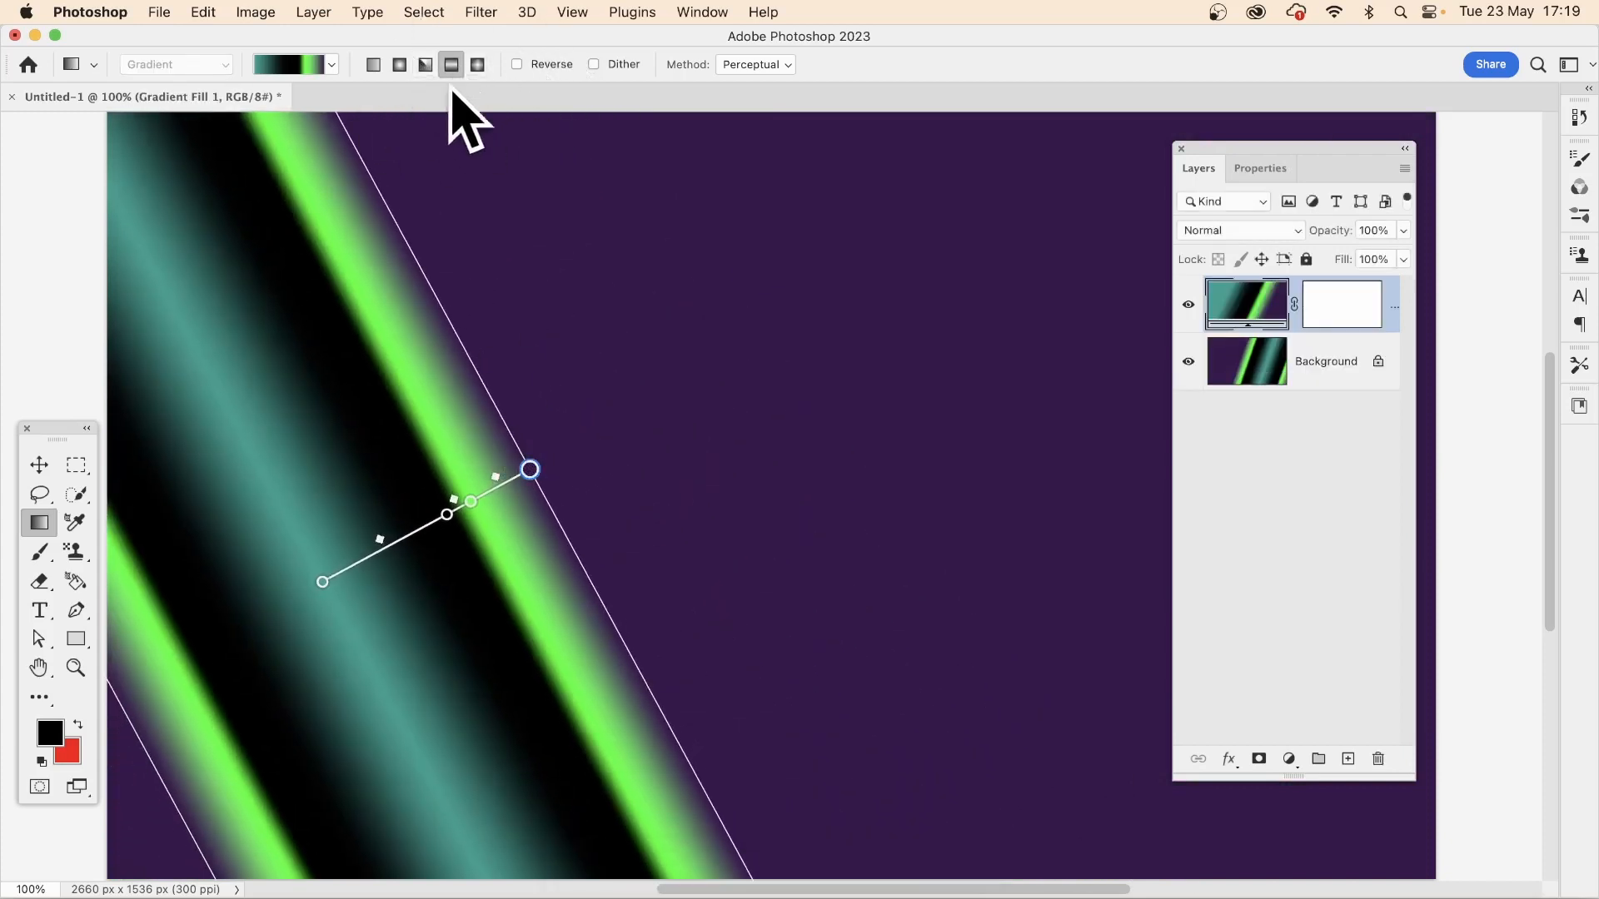
Step: Try the radial, linear and angle styles on the live gradient
click(400, 65)
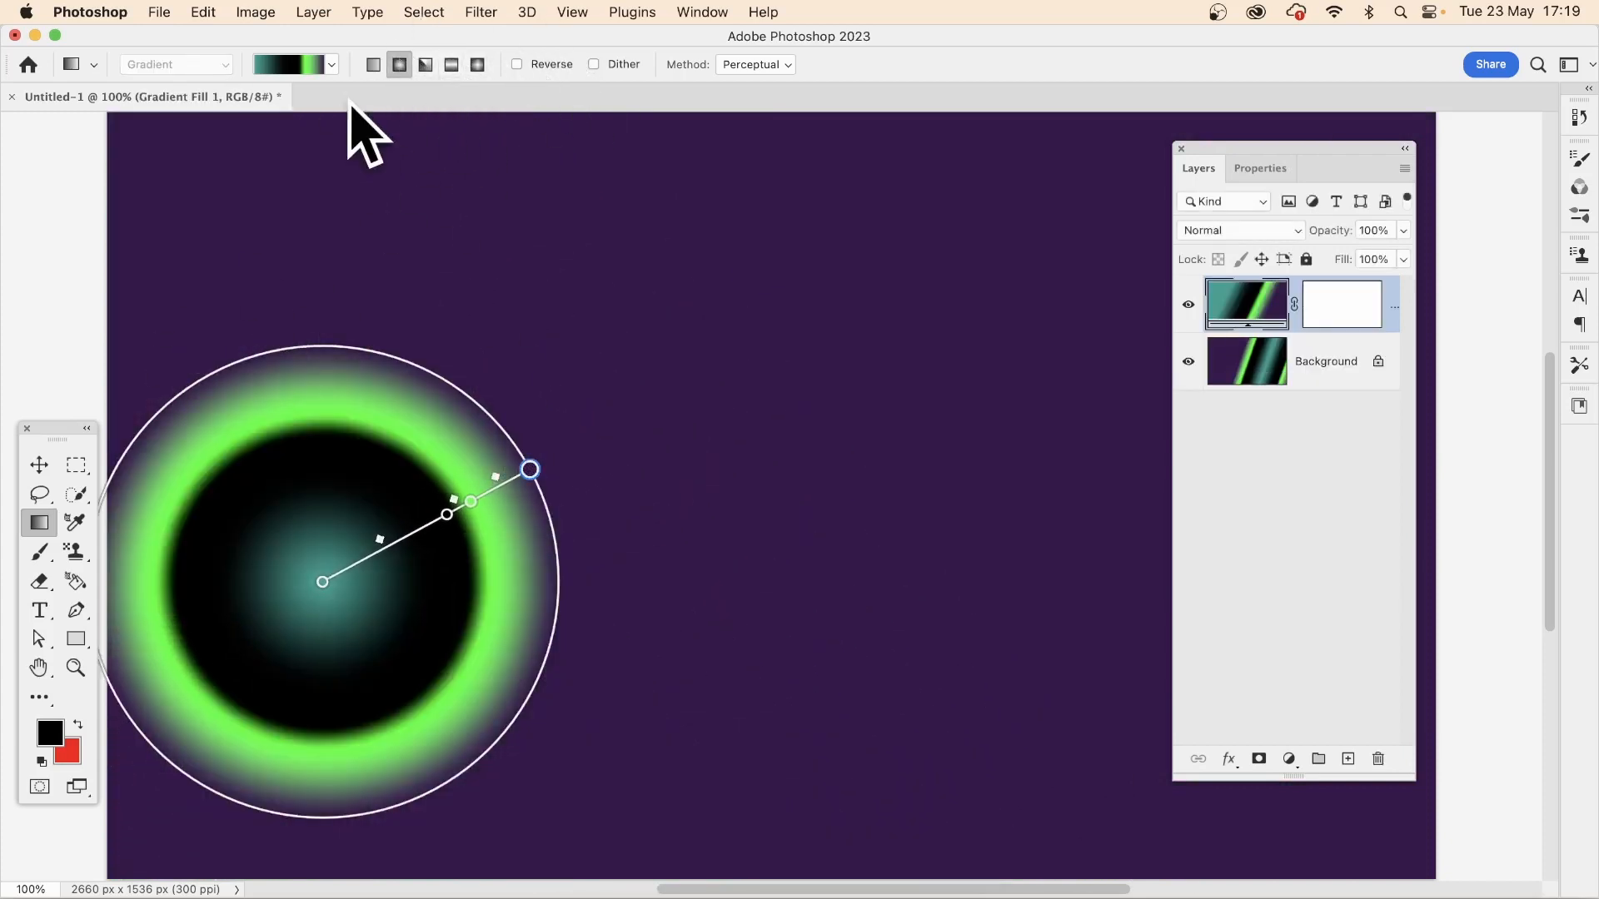
click(381, 67)
click(399, 65)
click(425, 65)
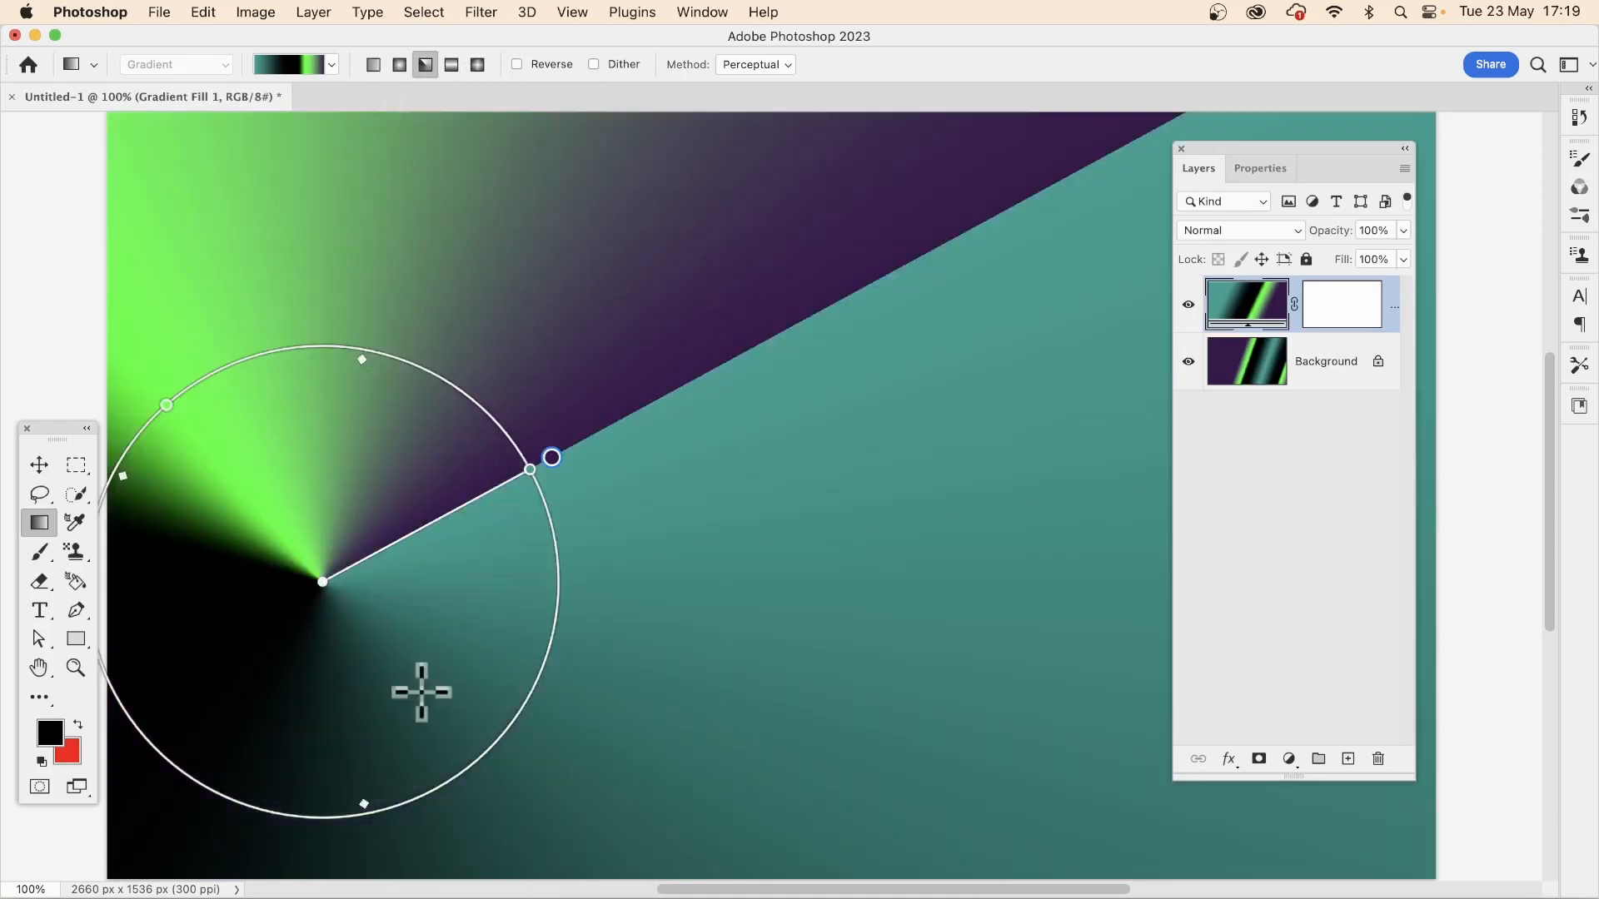
Step: Make the live gradient radial, move its centre up and right on the canvas, and widen its circle
mouse_move(530, 469)
mouse_down()
mouse_move(475, 546)
mouse_move(517, 469)
mouse_up()
drag(316, 582, 538, 432)
click(400, 65)
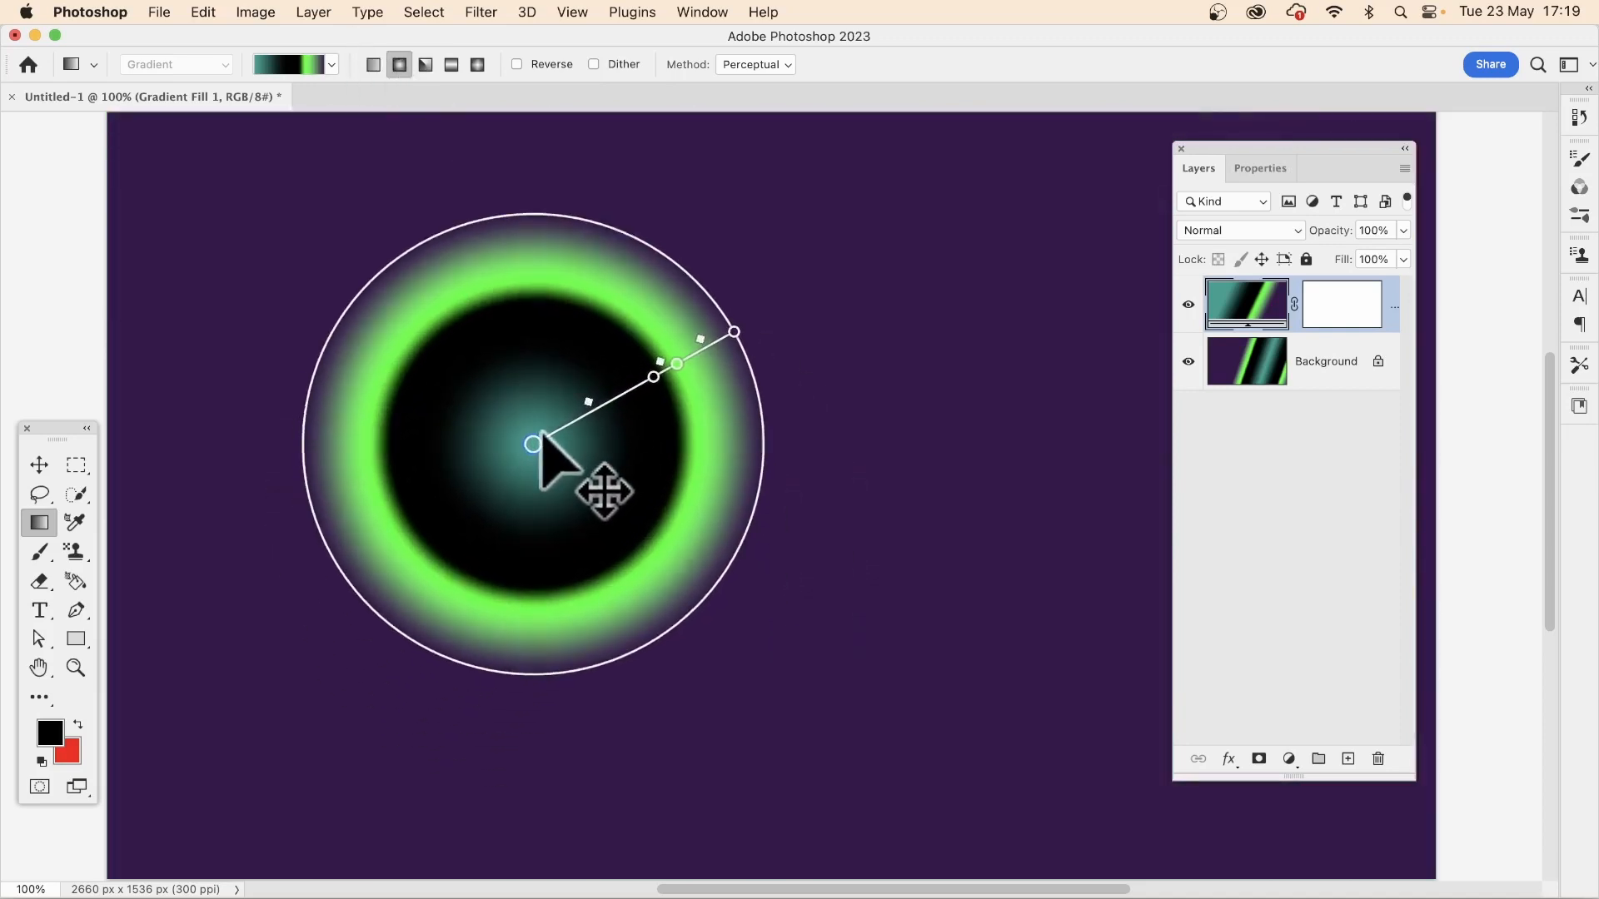
mouse_move(657, 364)
mouse_down()
mouse_move(605, 396)
mouse_move(655, 365)
mouse_up()
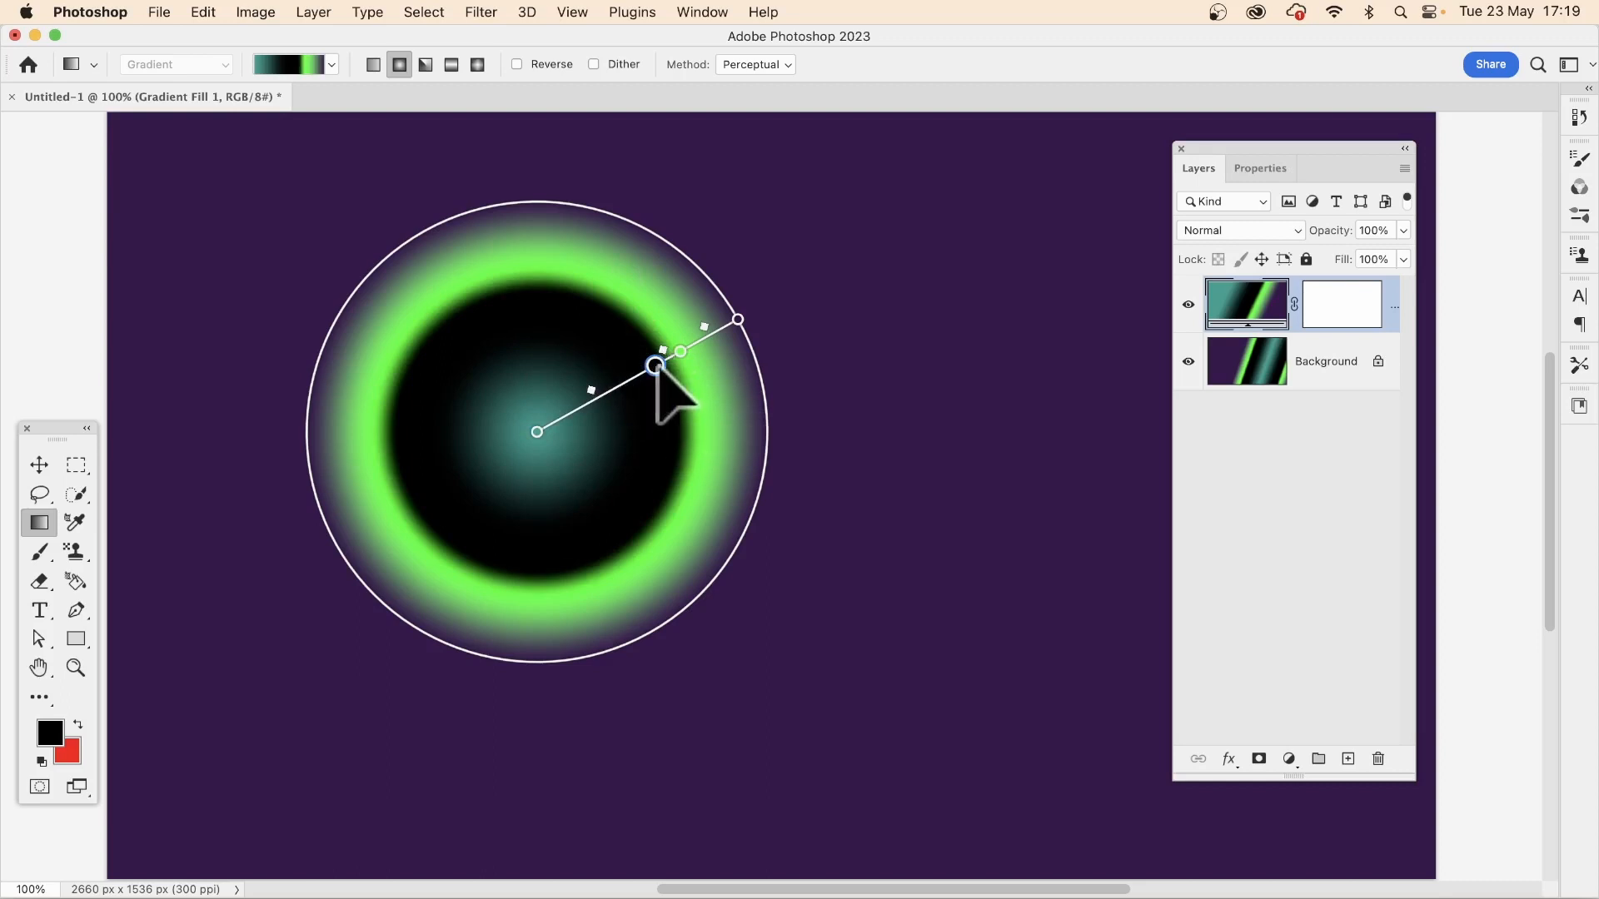
drag(656, 366, 785, 342)
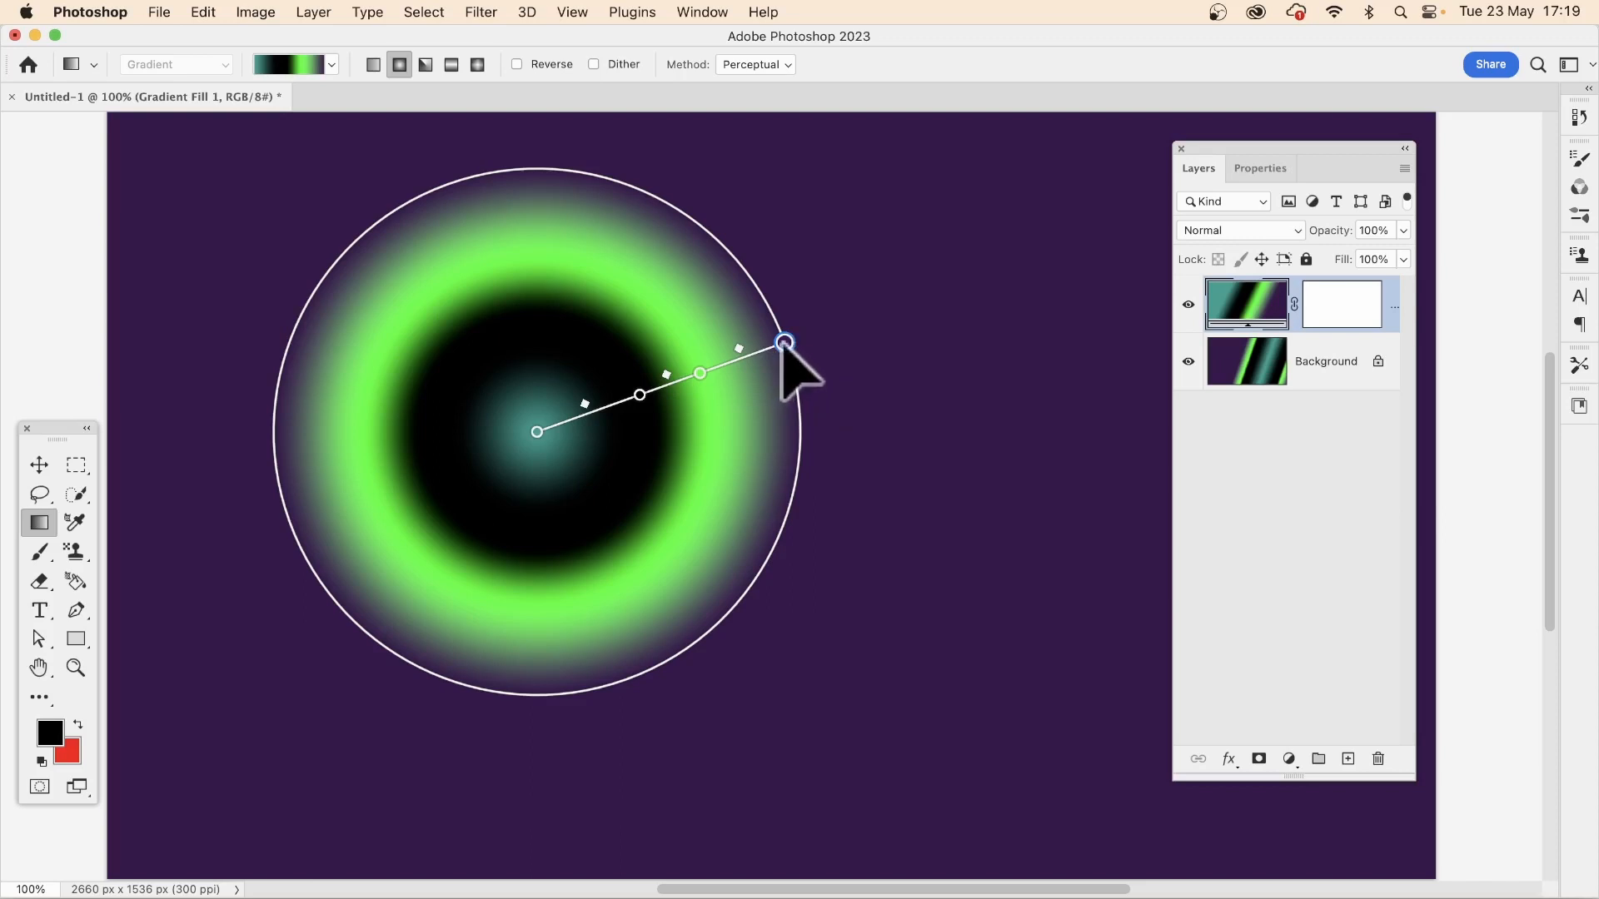
Step: Change the outermost colour stop of the radial gradient to bright red
double_click(784, 343)
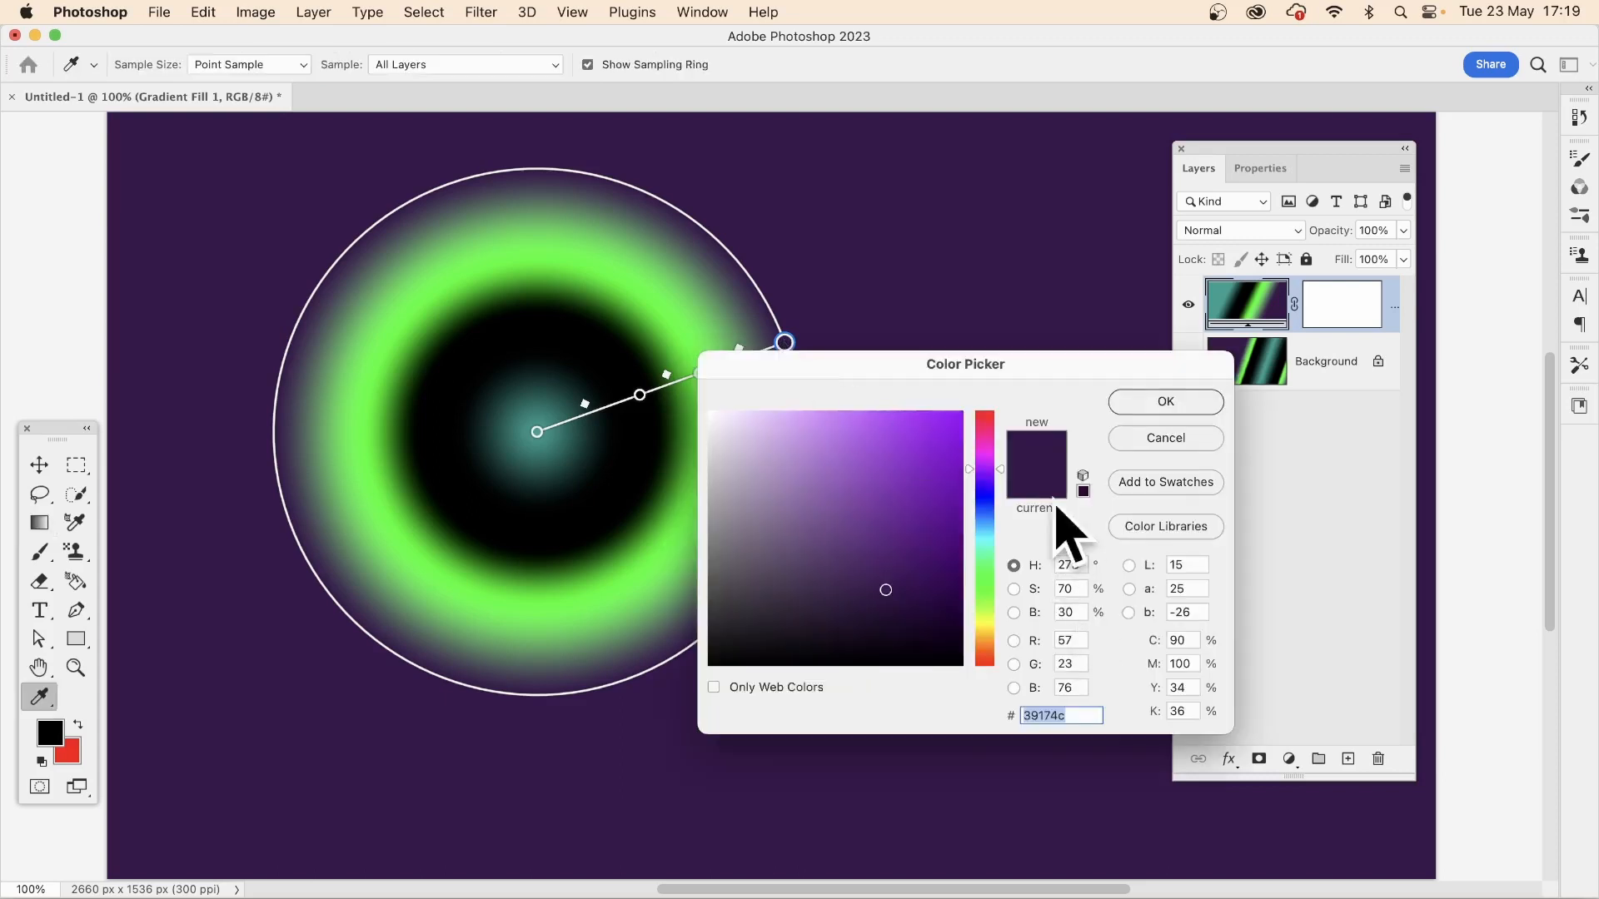
drag(985, 458, 996, 385)
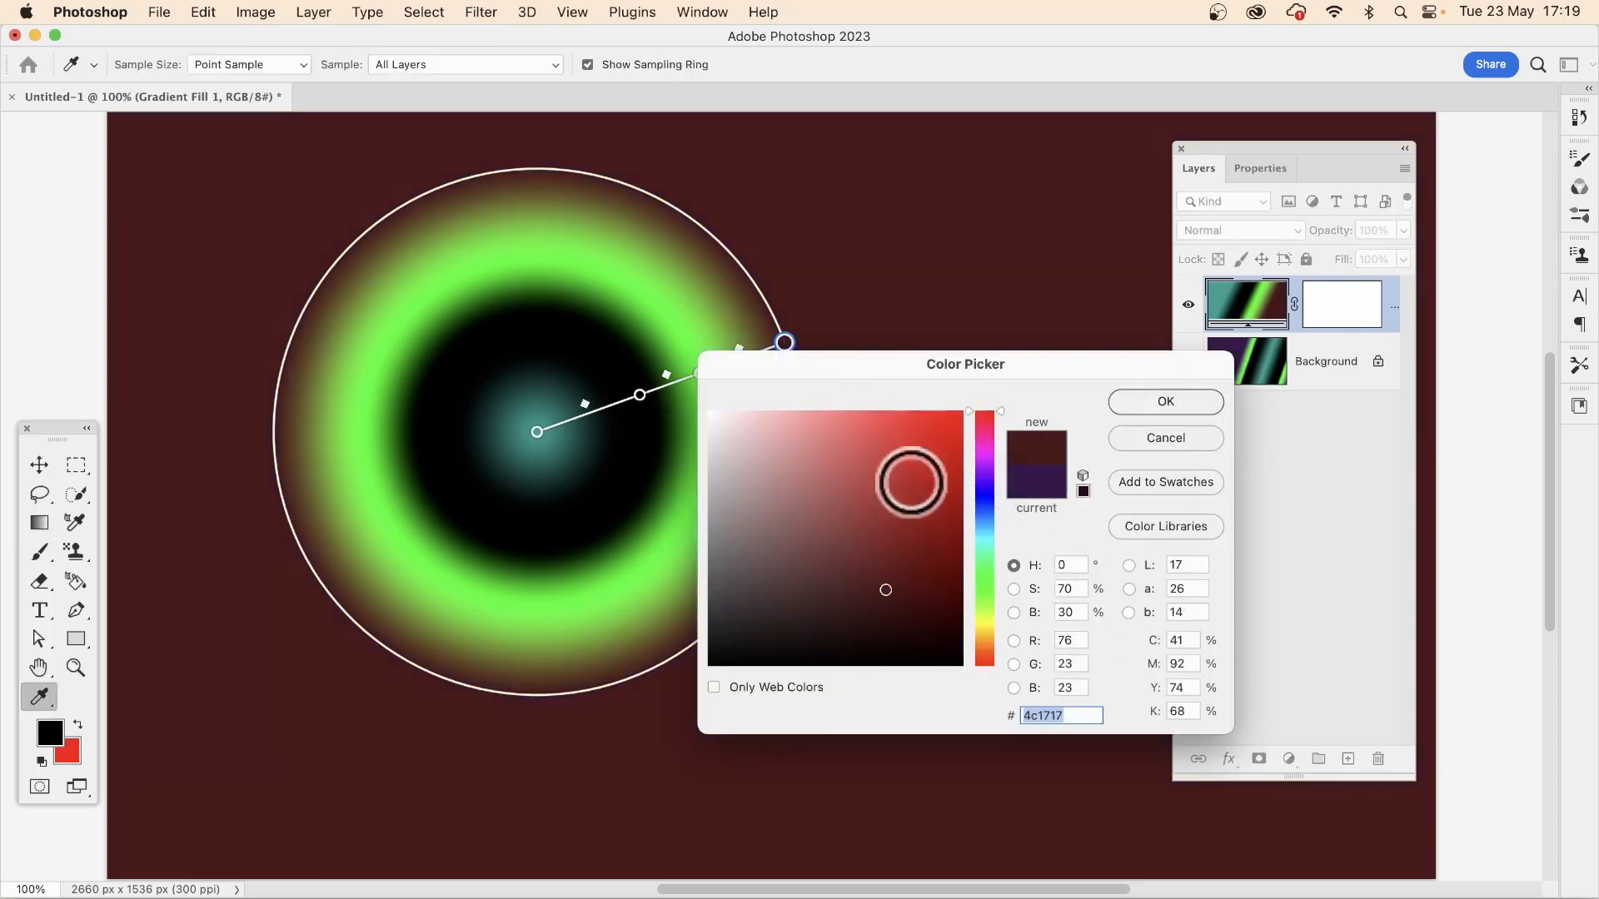
drag(989, 500, 999, 406)
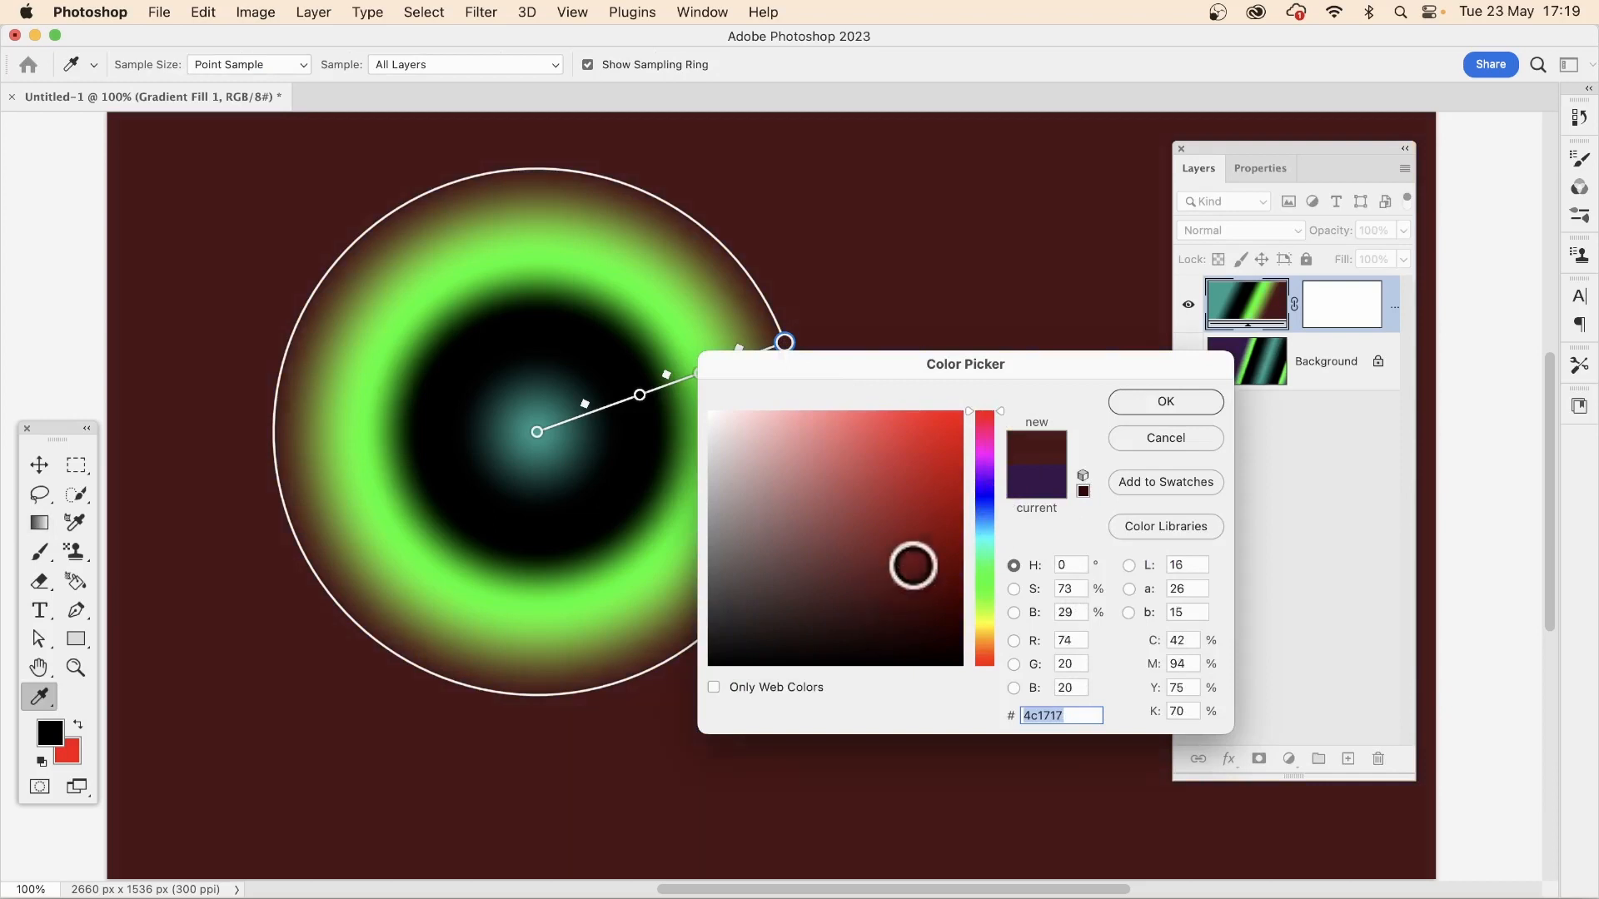
drag(910, 564, 960, 432)
click(1160, 403)
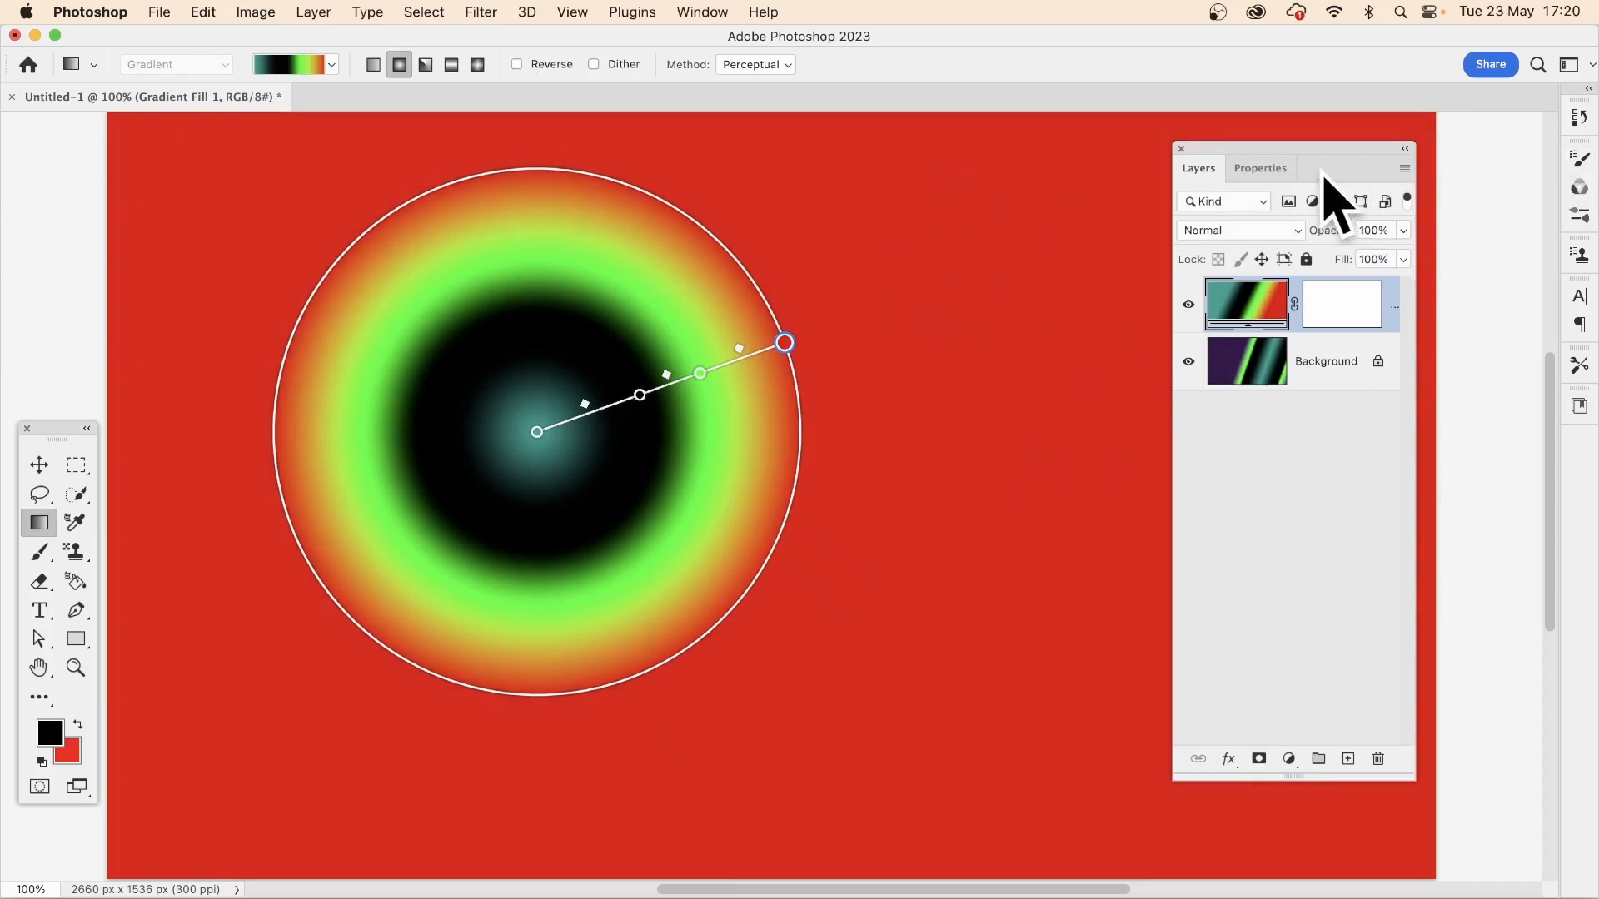
Step: Reduce the scale of the gradient fill layer to 11% in its Gradient Fill settings
drag(1291, 152, 1132, 161)
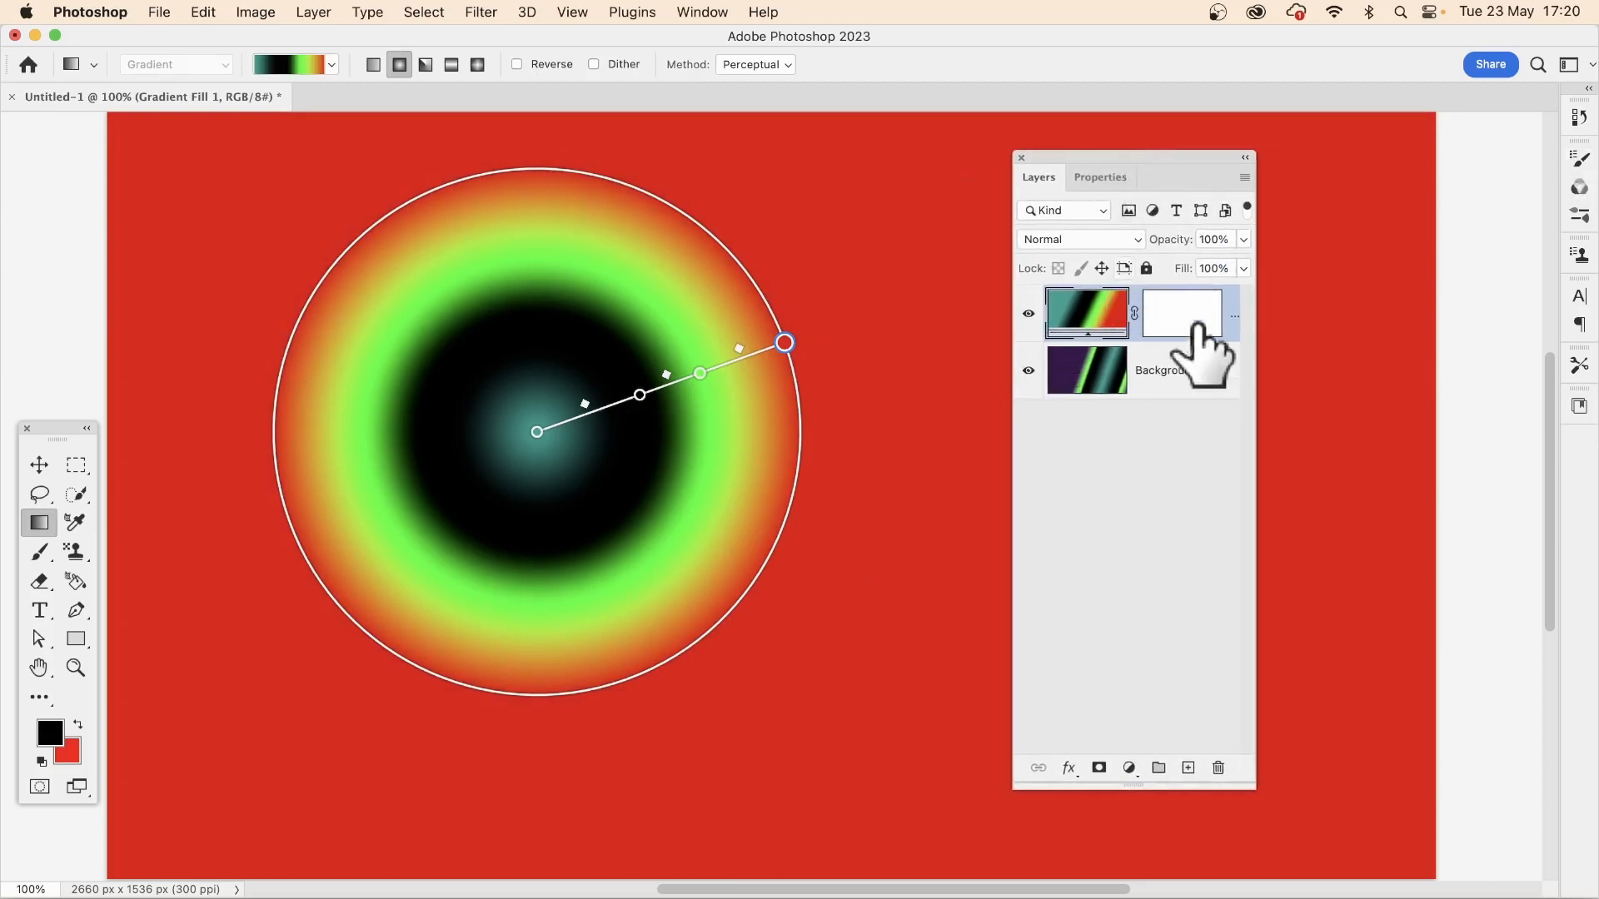
double_click(1079, 302)
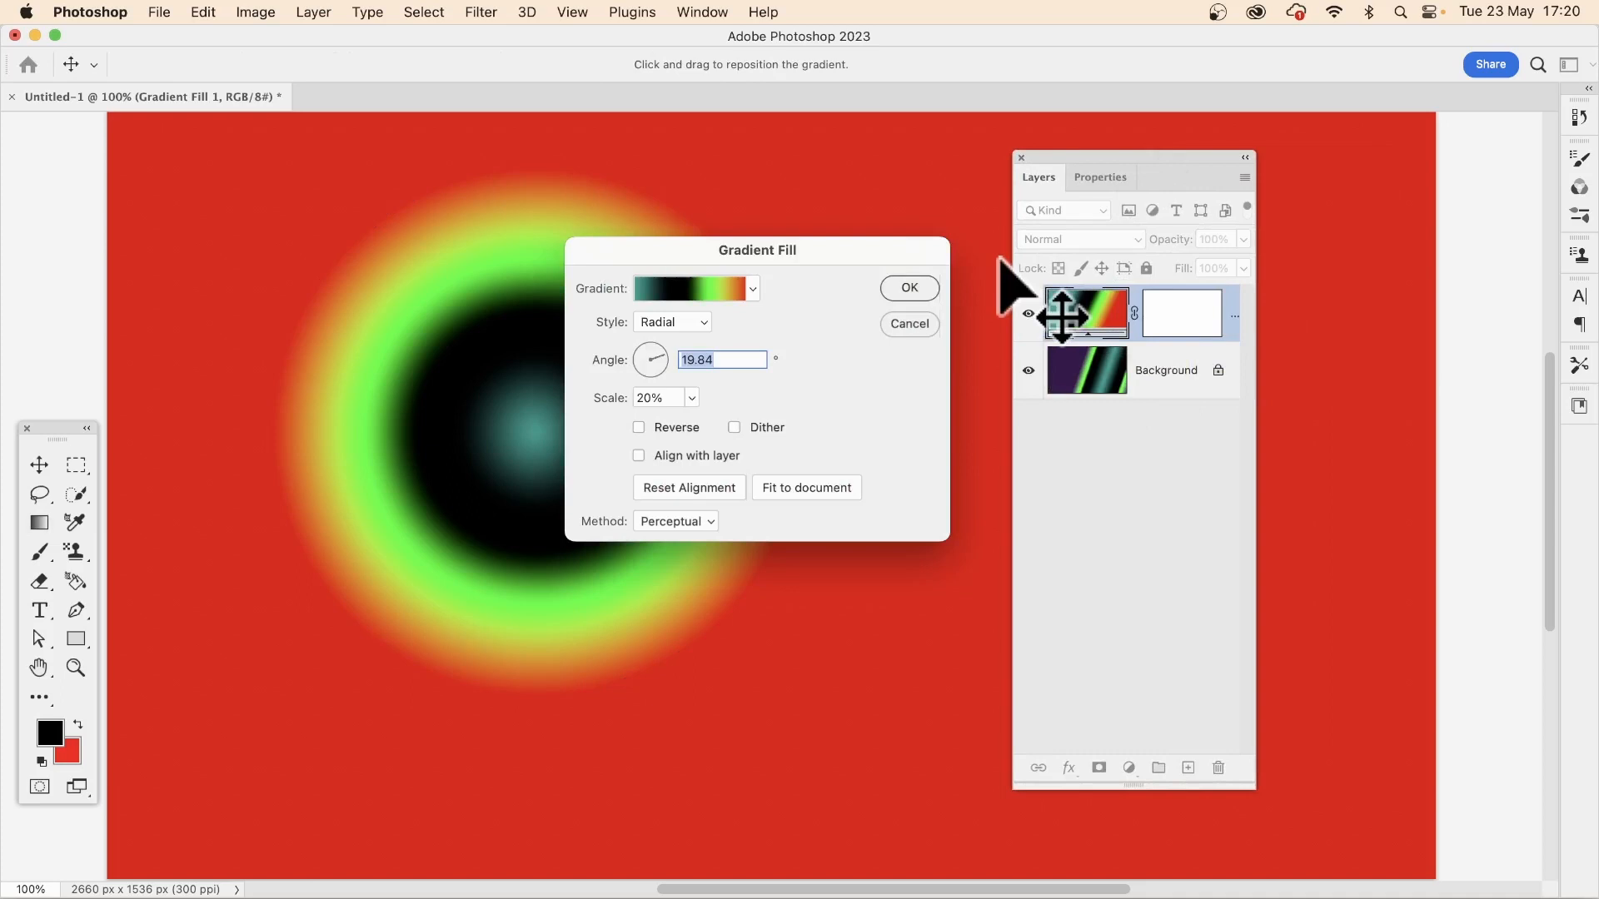
click(691, 398)
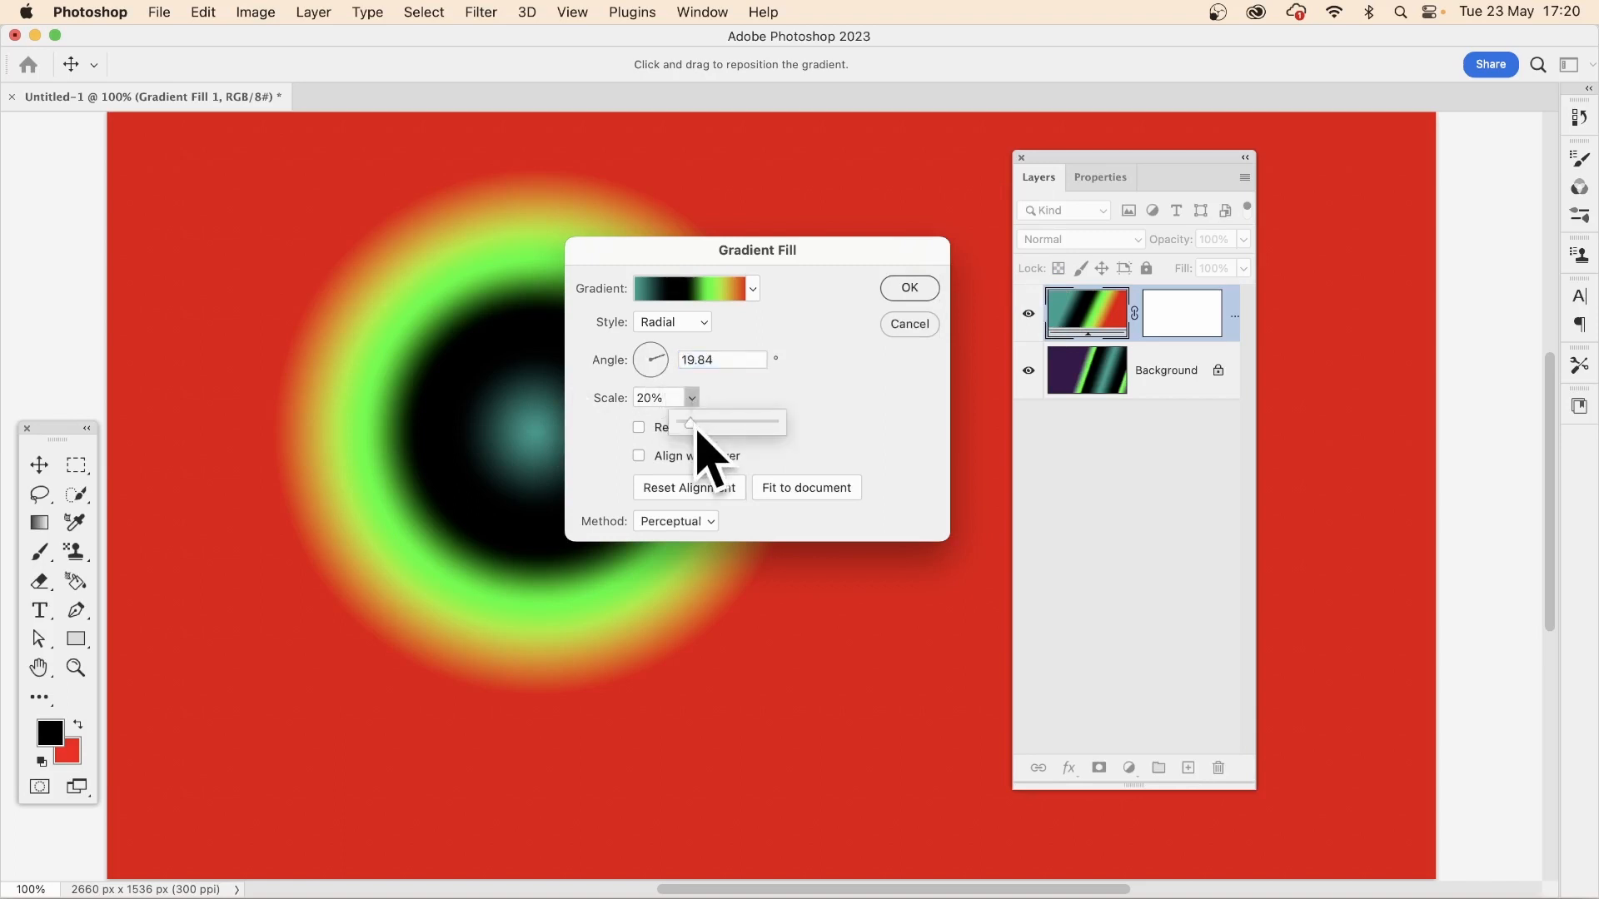
drag(696, 427, 691, 430)
click(749, 289)
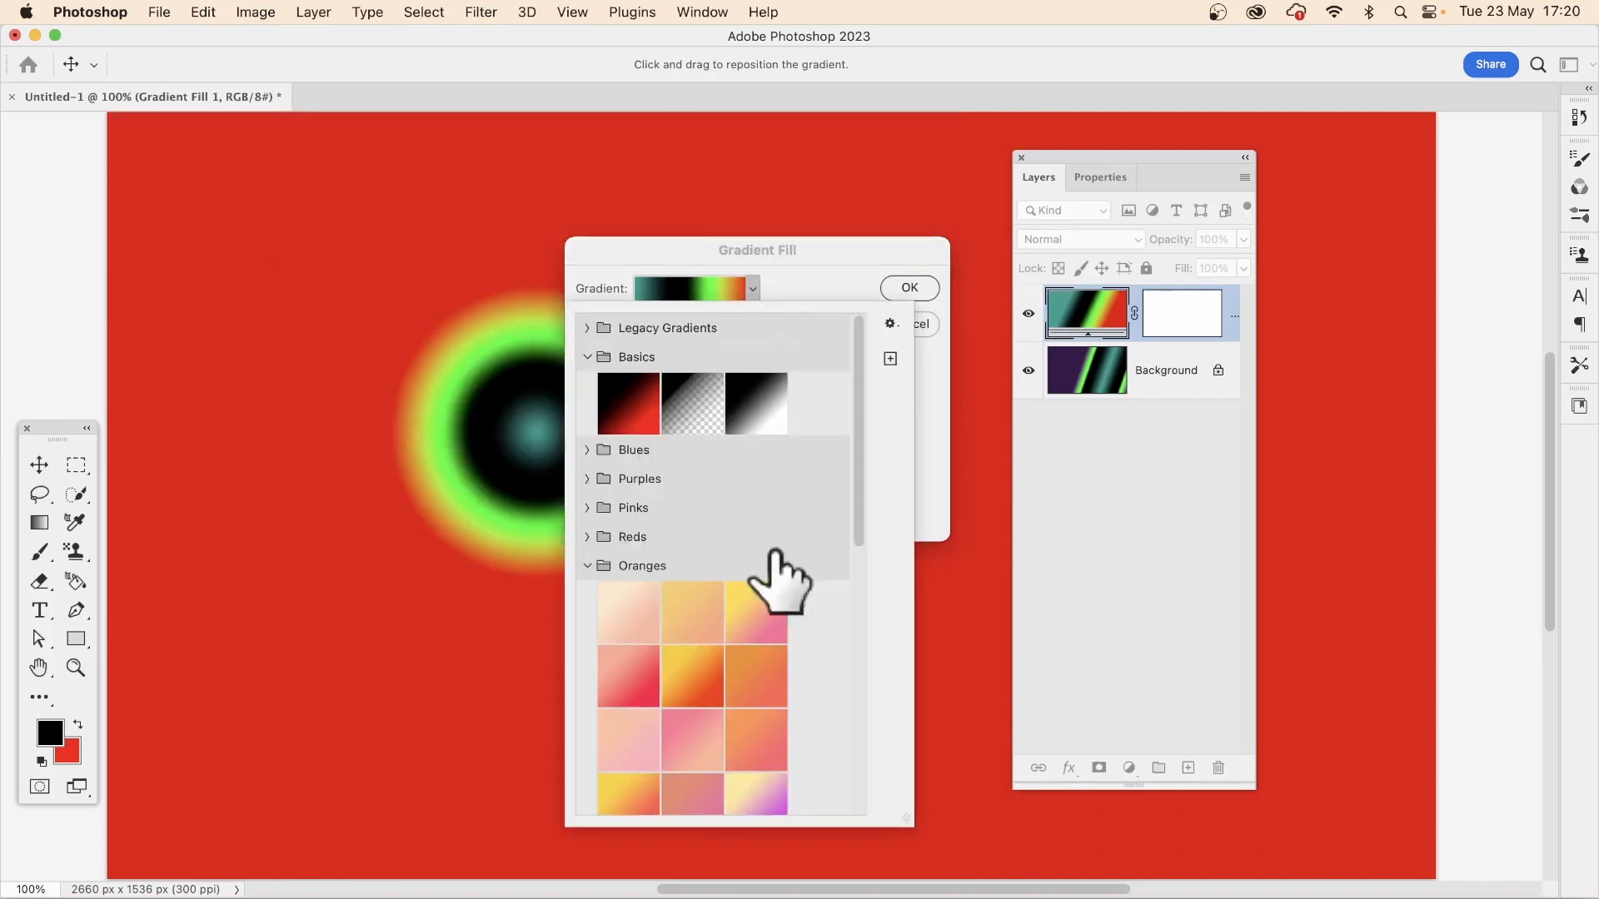
click(939, 468)
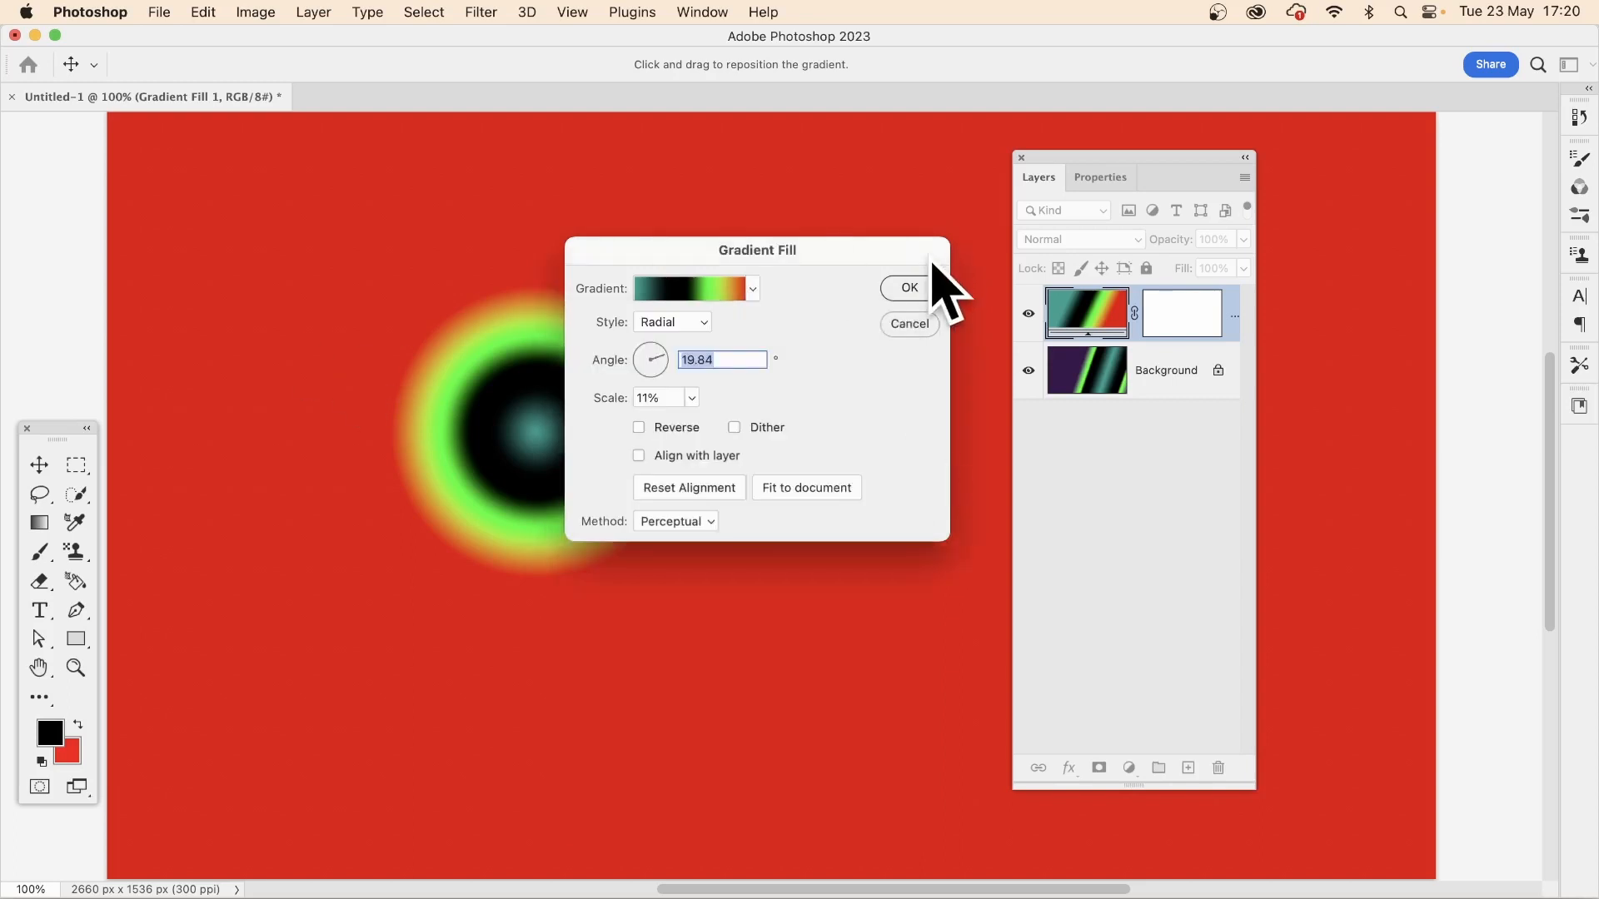
Step: Compare the Classic and Linear methods, apply Linear to the gradient fill, and widen its circle on the canvas
click(675, 521)
click(681, 543)
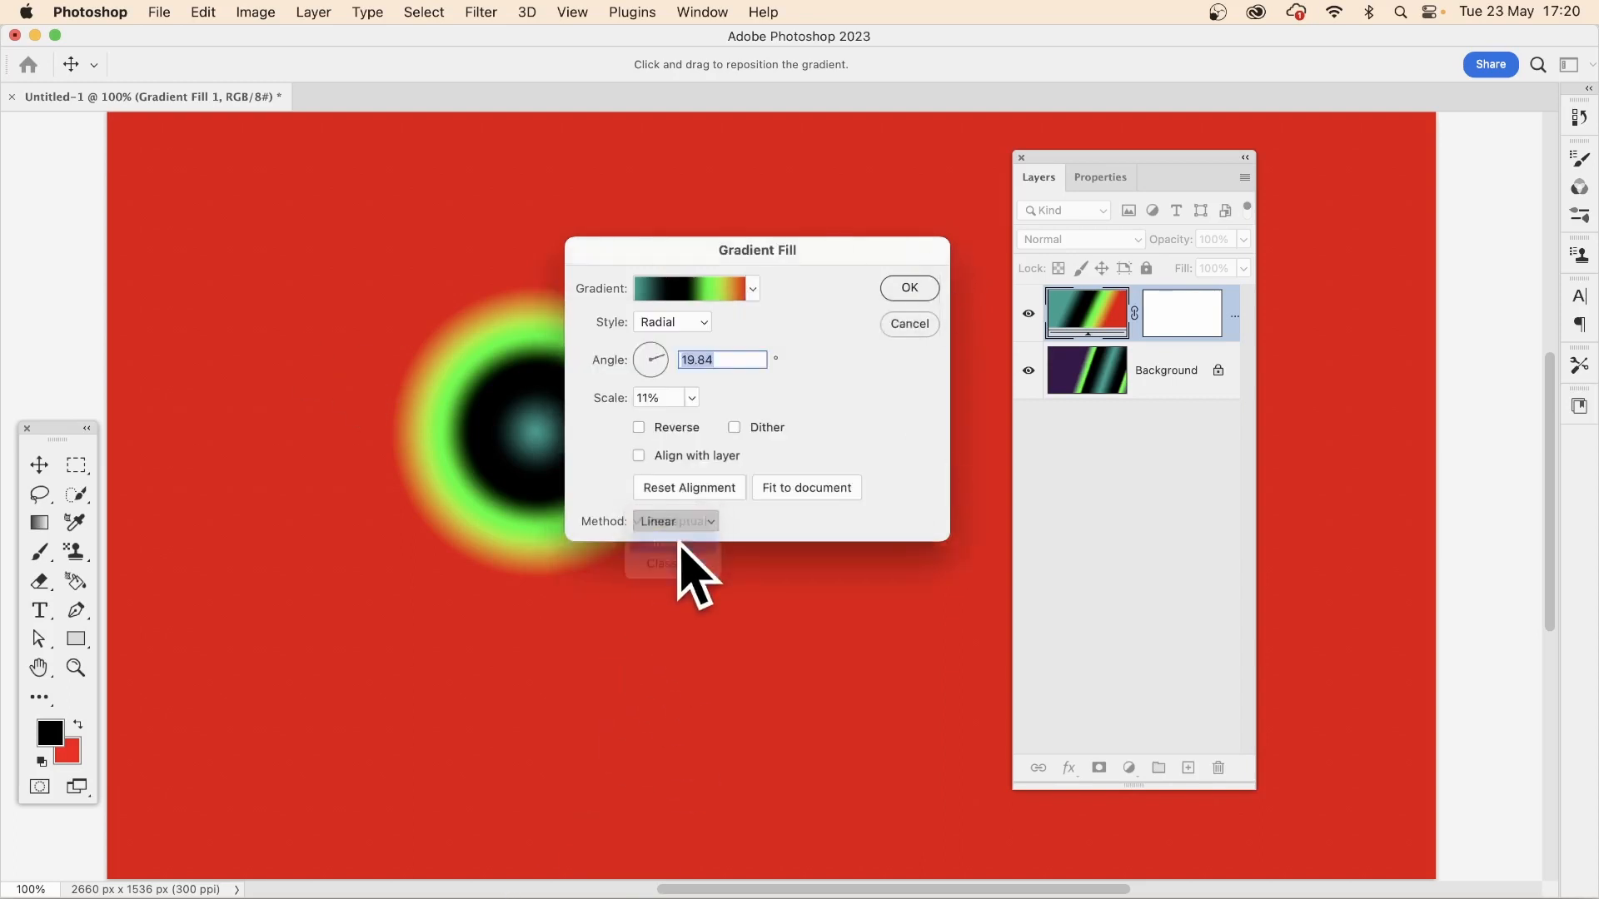
click(694, 525)
click(687, 543)
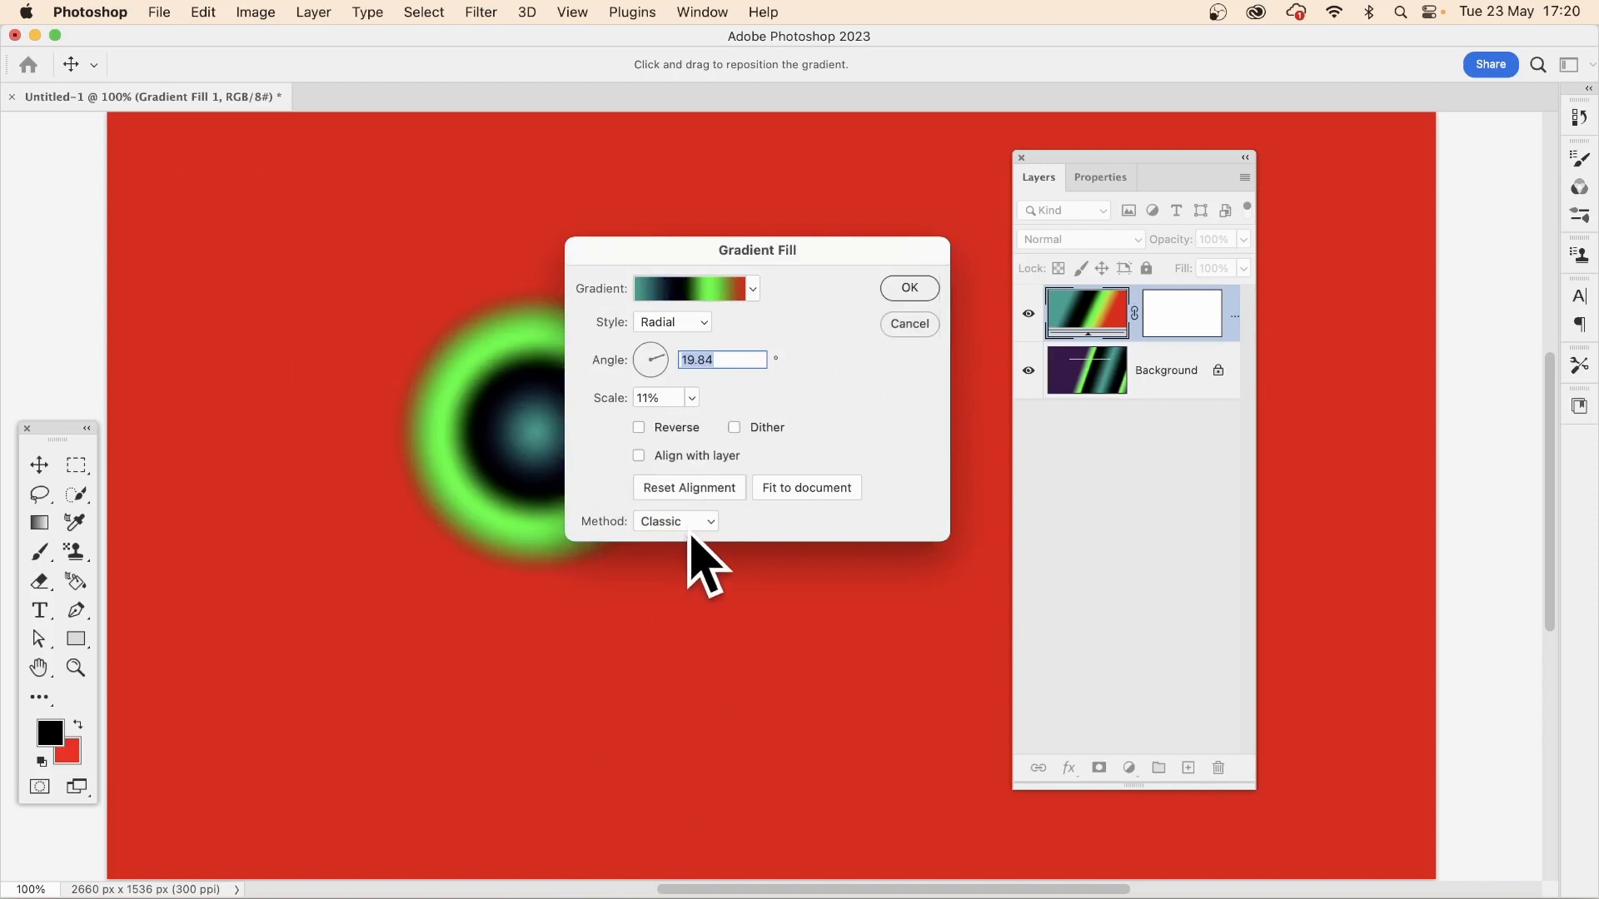
click(650, 523)
click(671, 501)
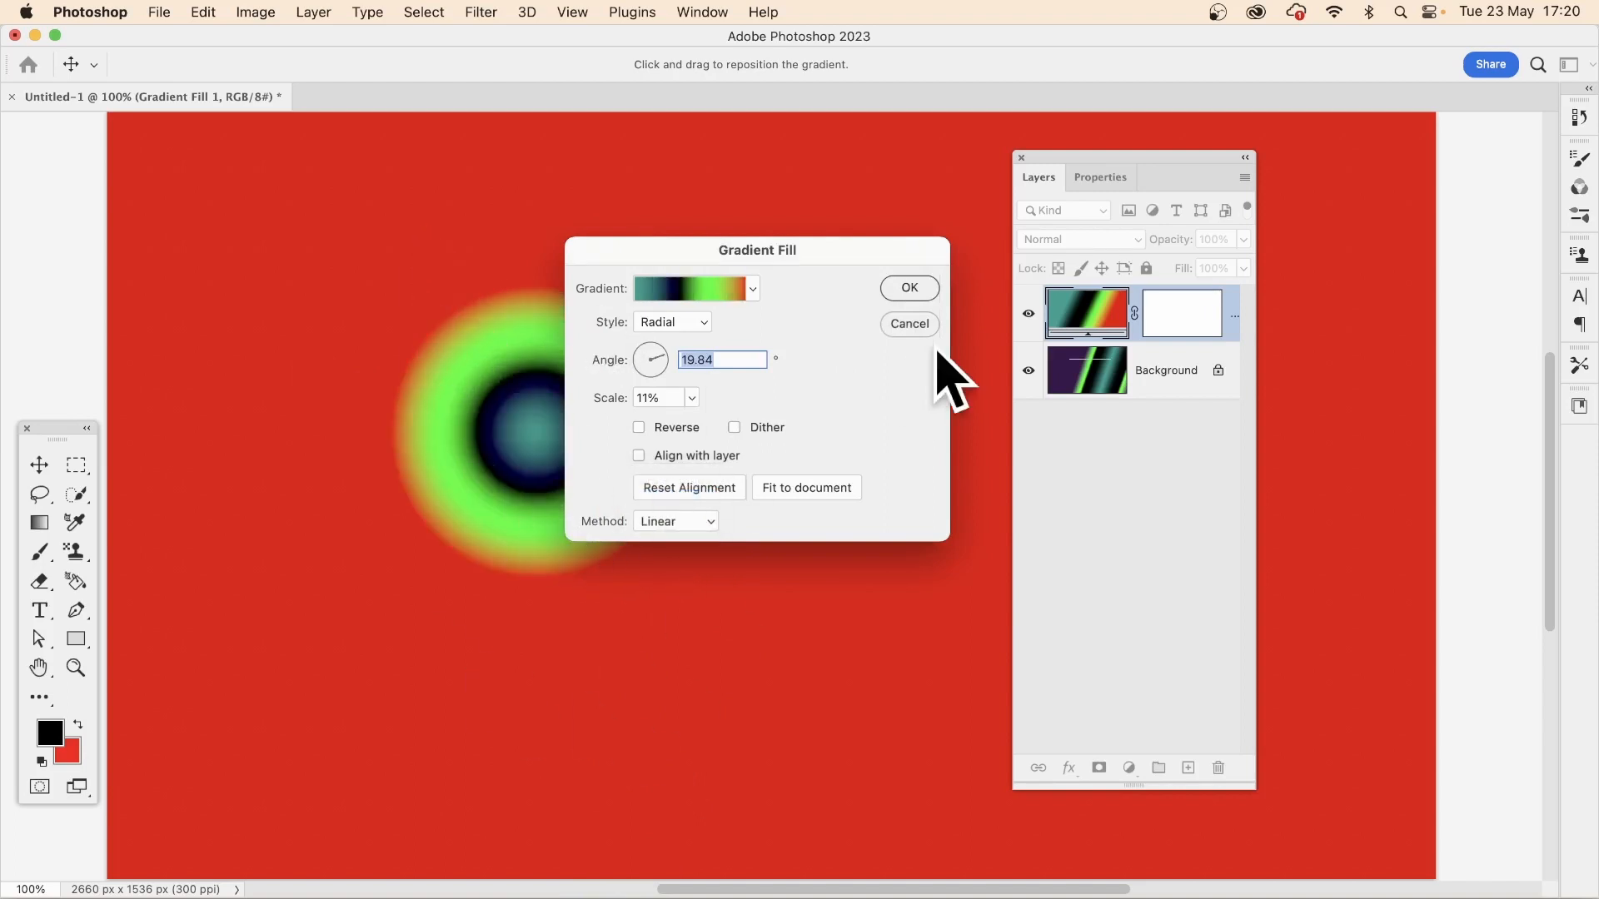
click(926, 291)
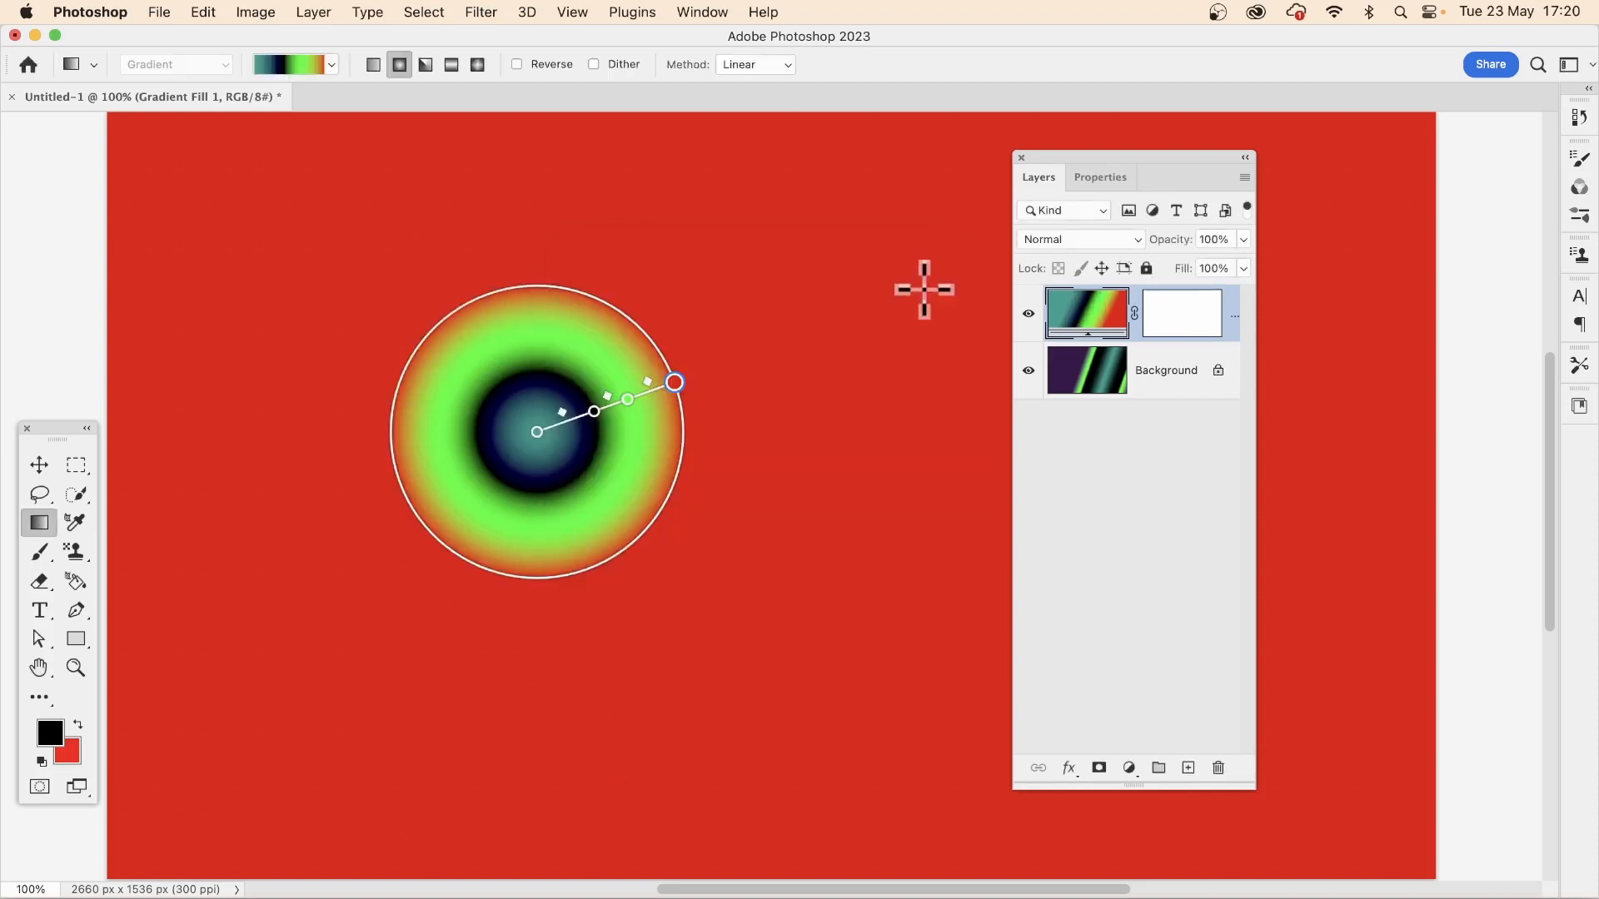
drag(674, 382, 798, 332)
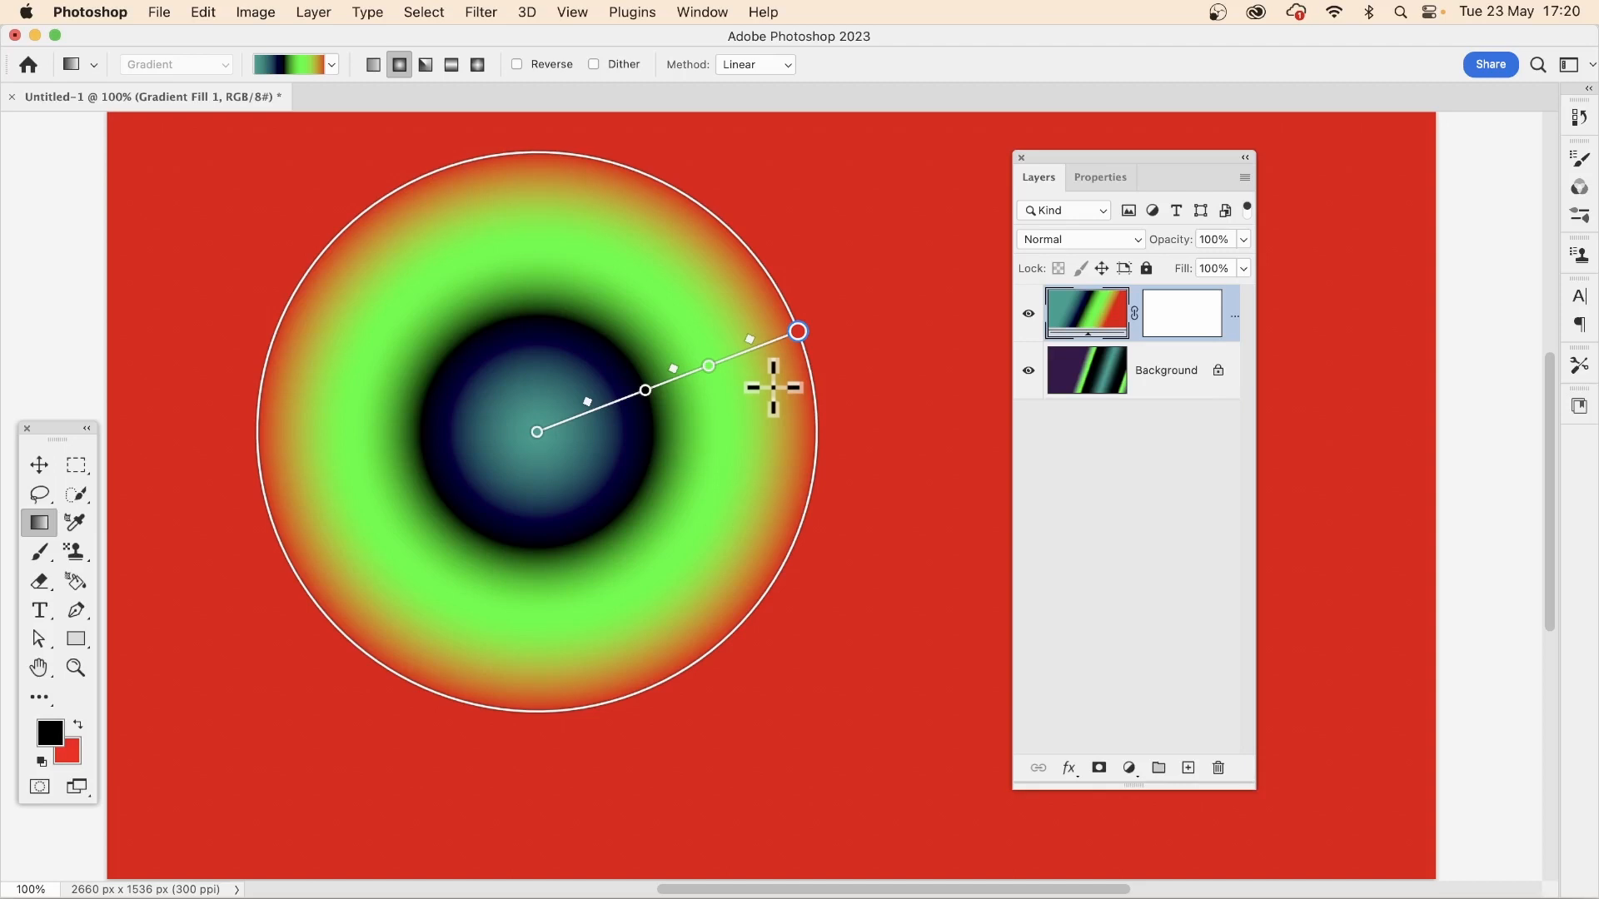
Step: Add a new gradient fill layer above the radial gradient, keeping the default name and layer options
click(318, 13)
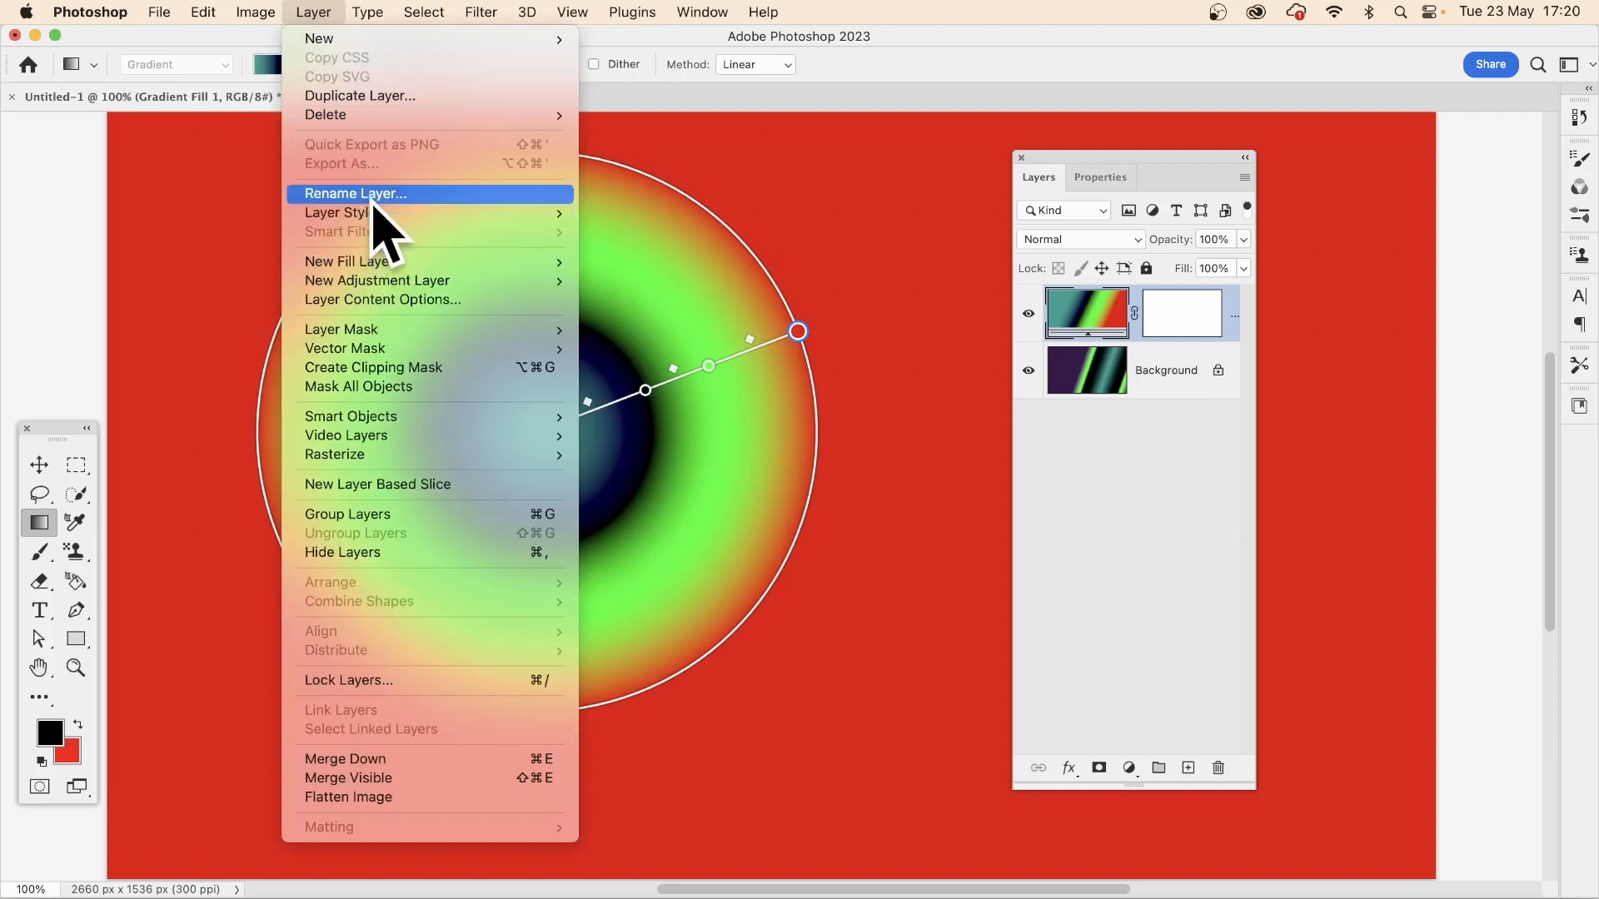
mouse_move(367, 265)
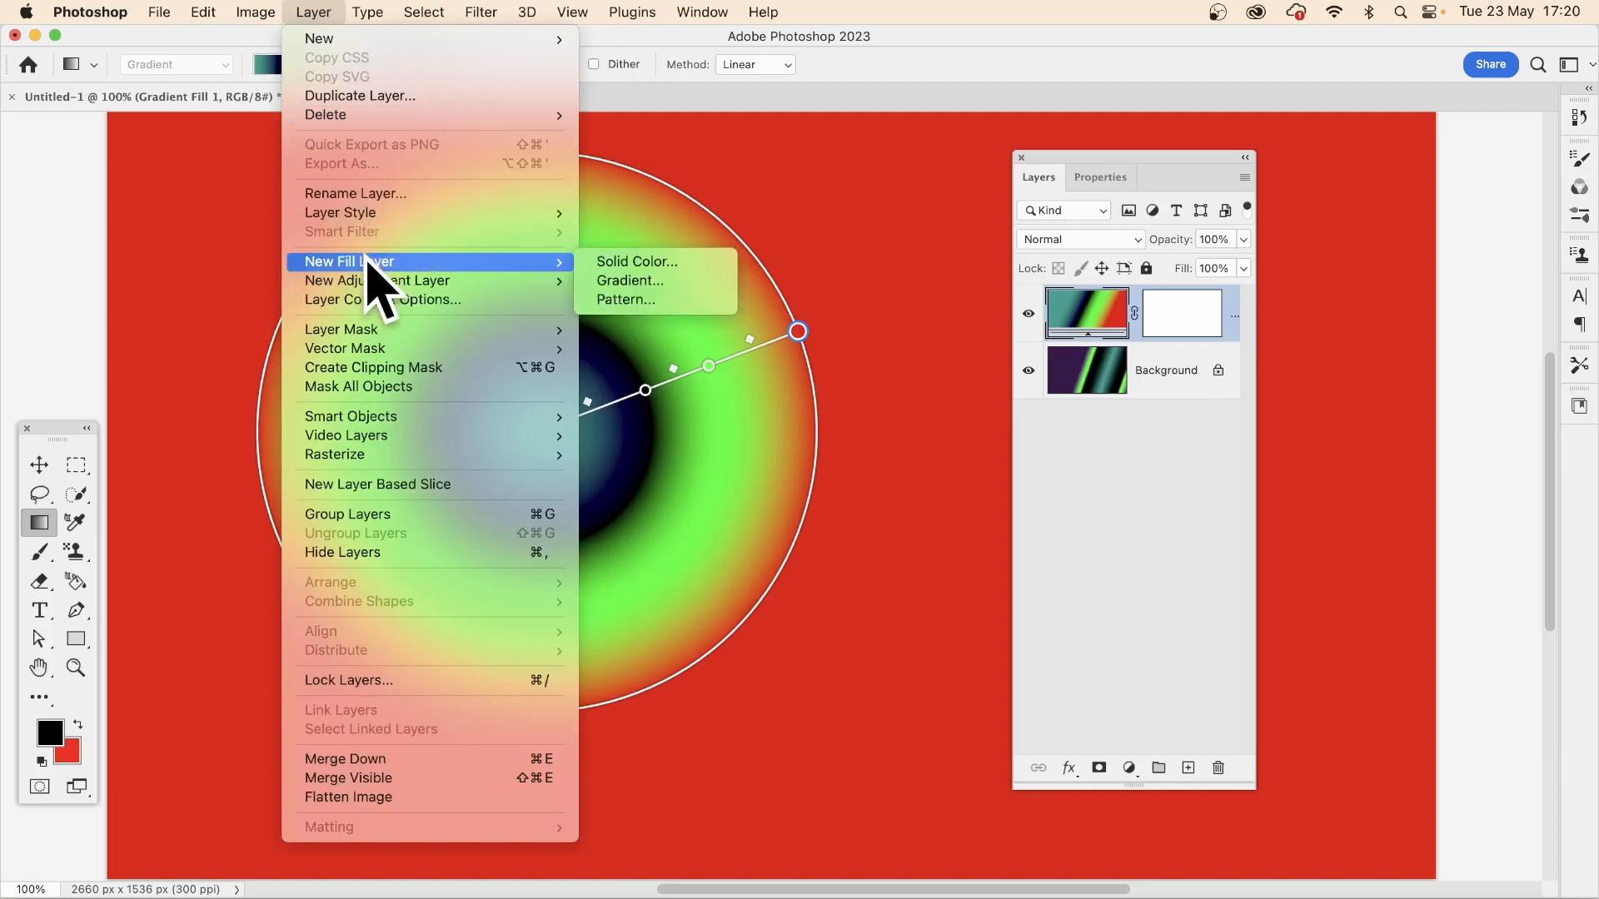
click(641, 281)
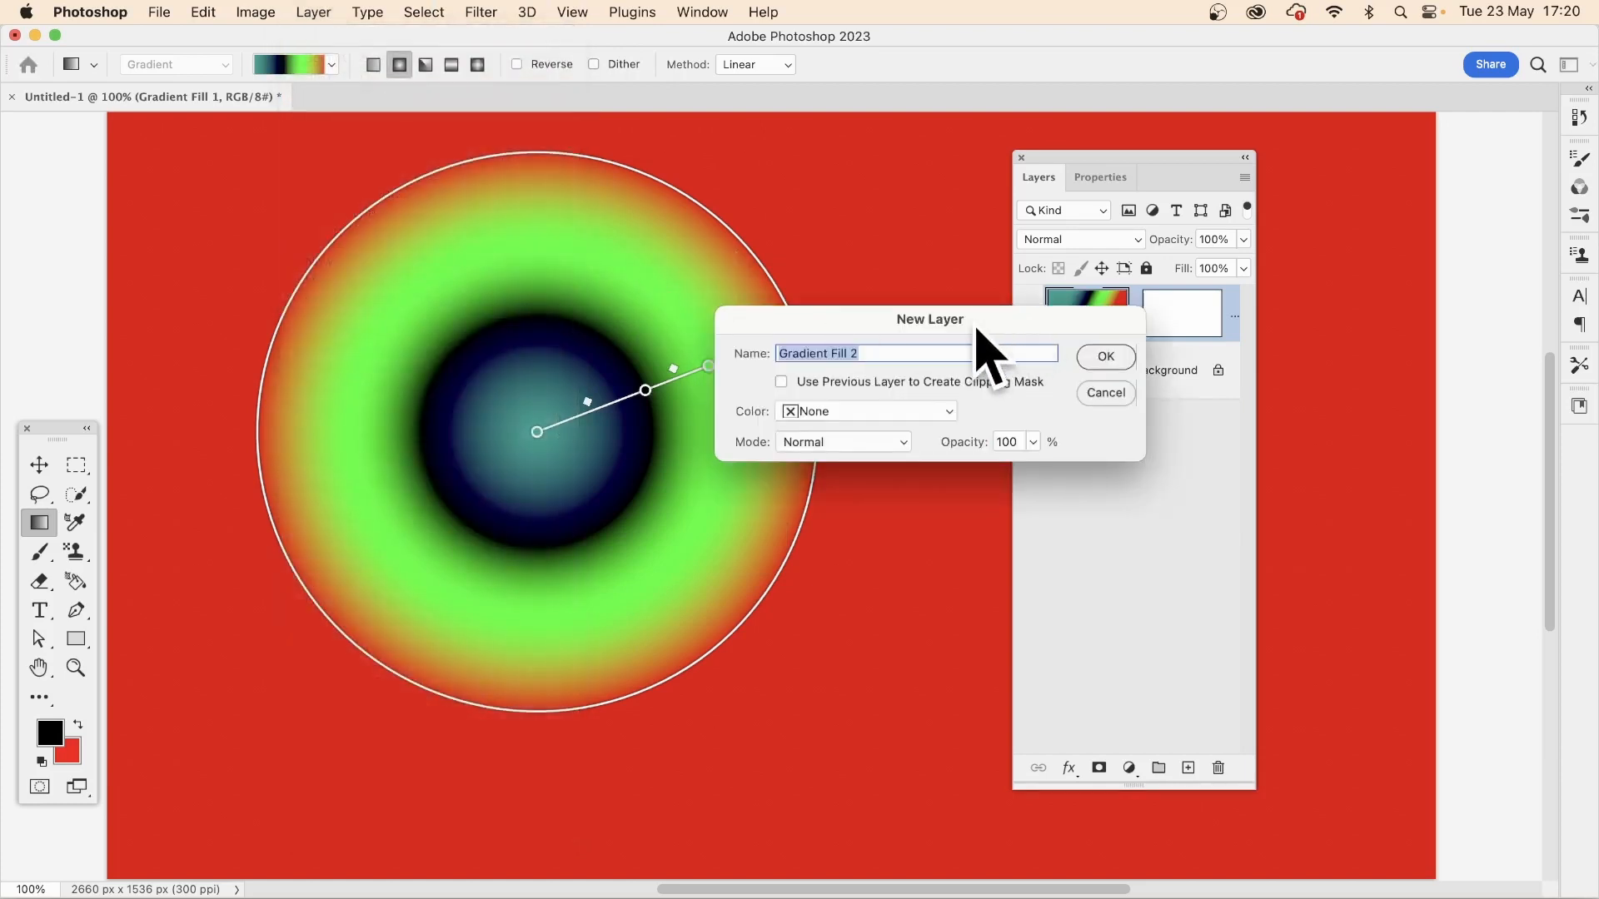
key(Return)
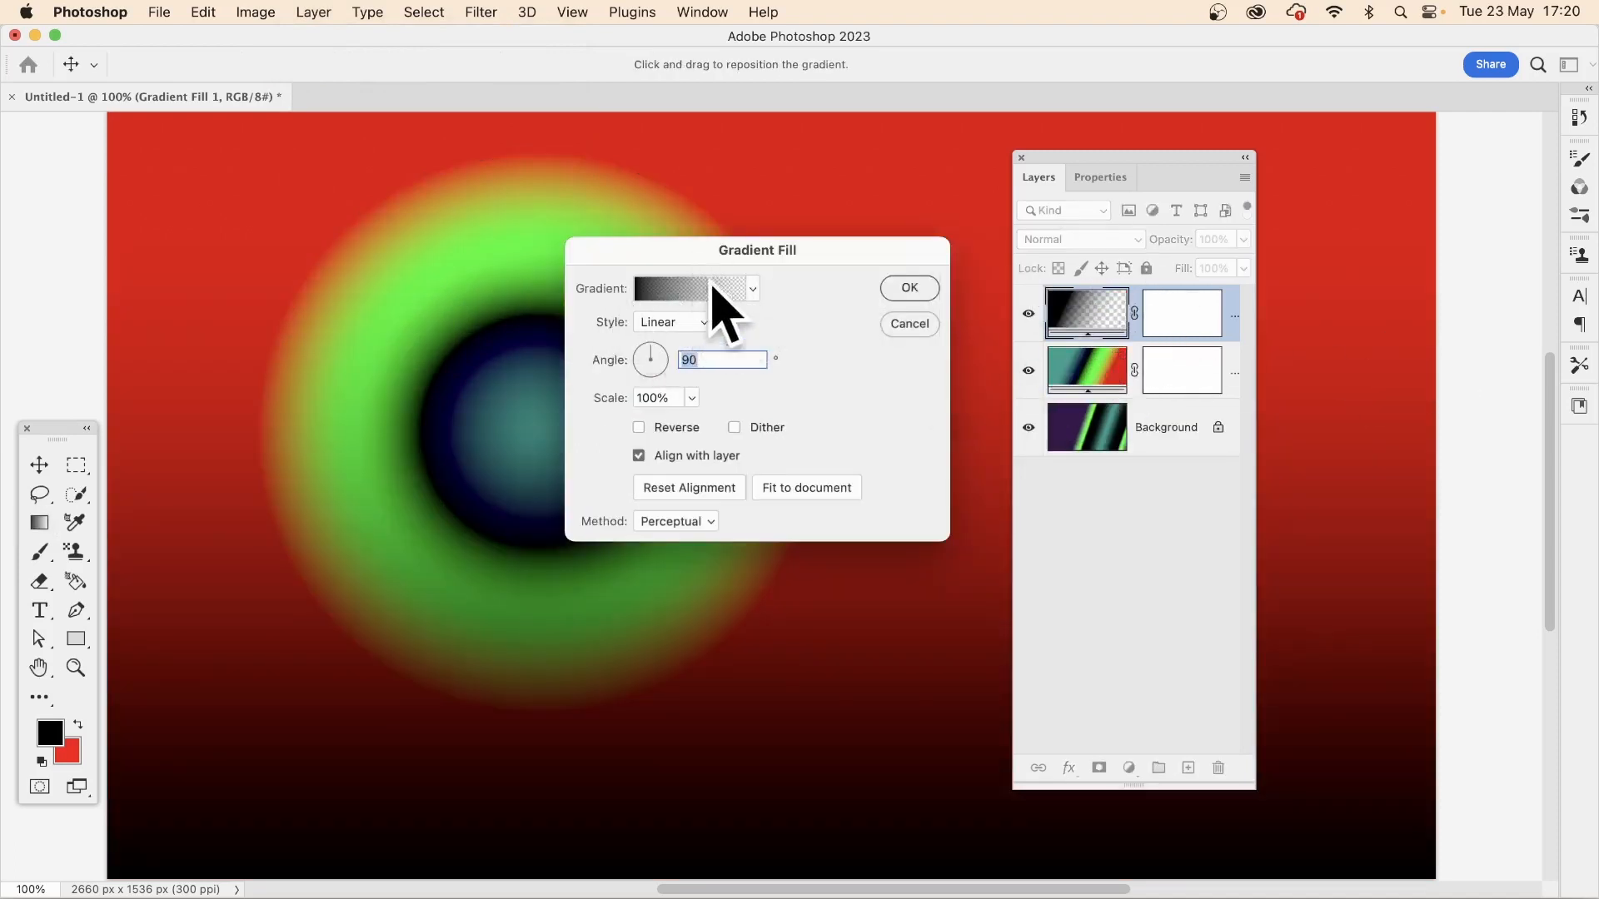
Step: Choose the blue-to-green rainbow gradient preset for the new fill layer
click(752, 289)
scroll(689, 667, down, 5)
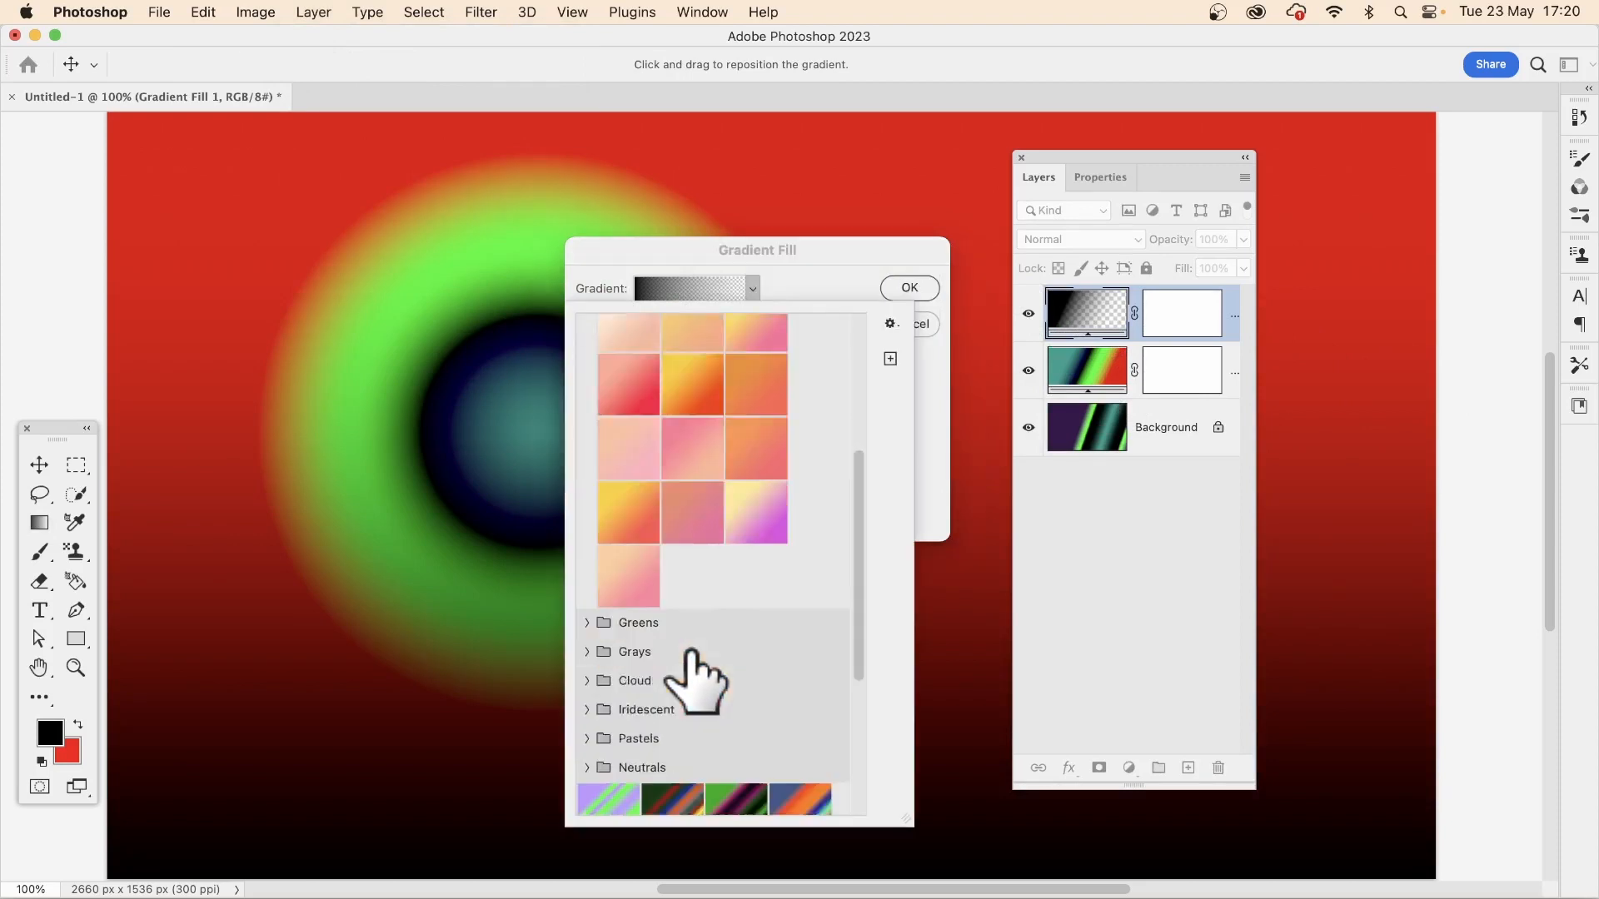
scroll(691, 670, down, 4)
click(733, 733)
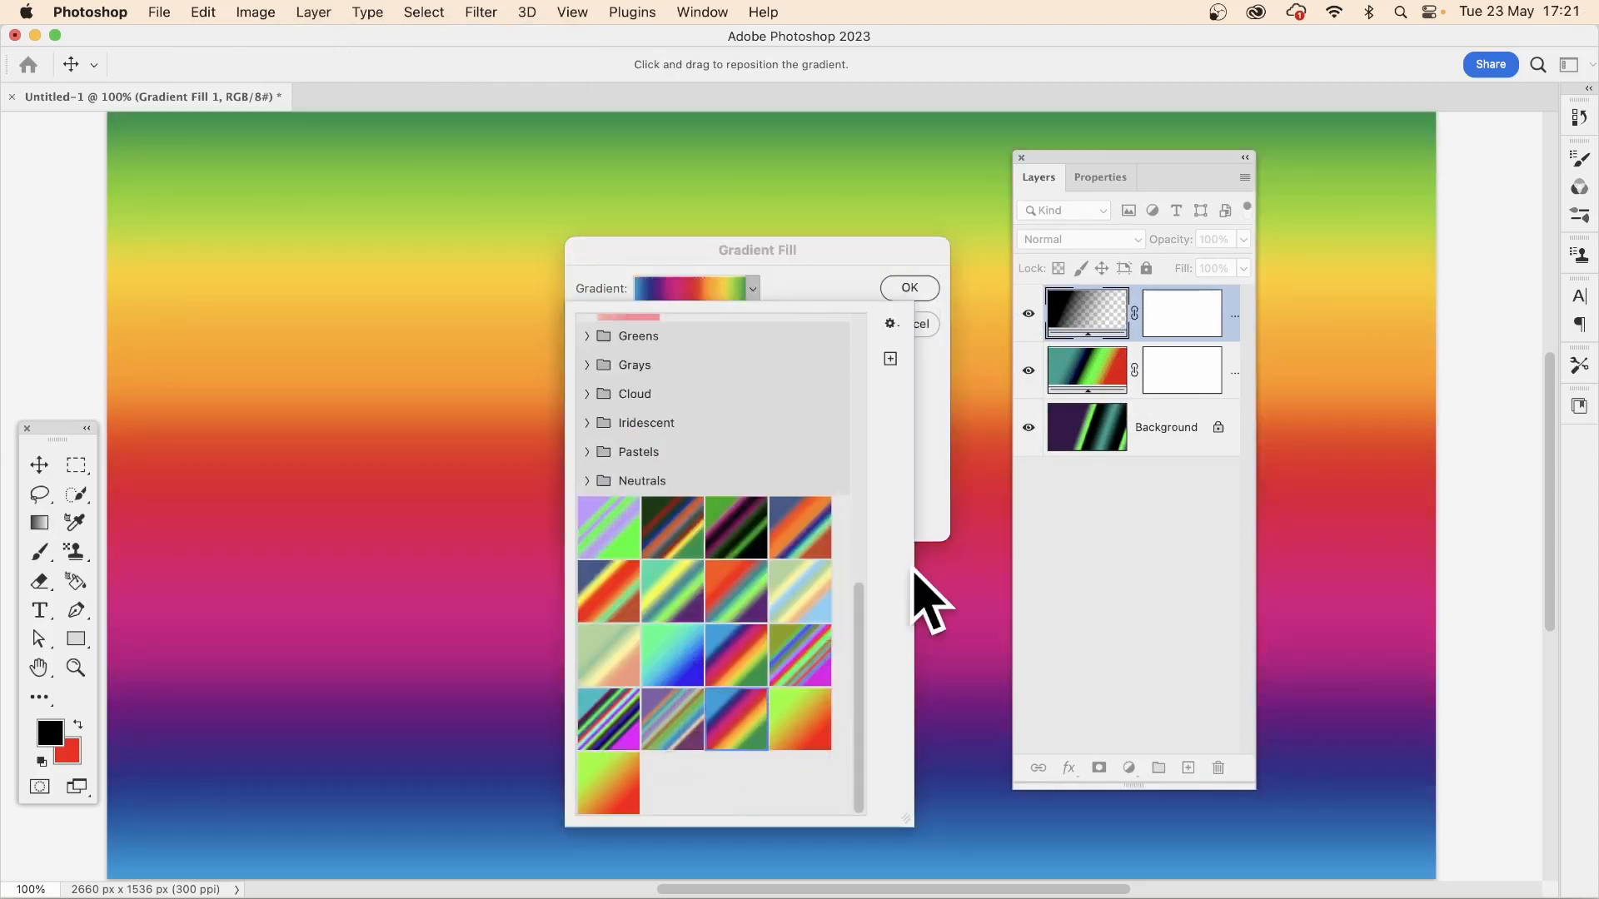
click(754, 283)
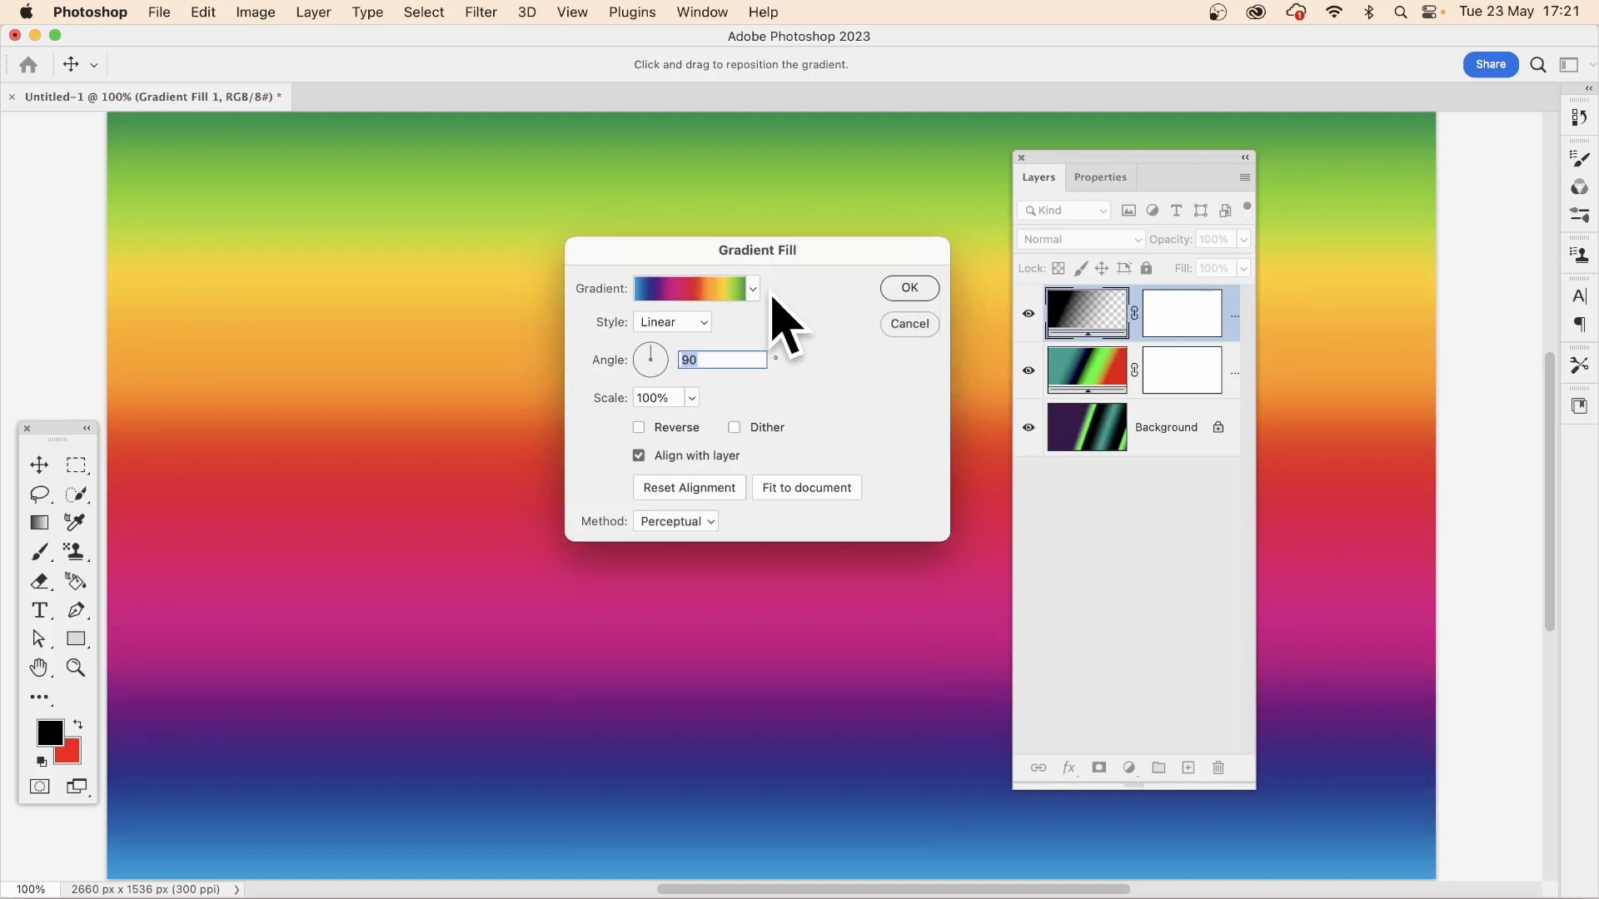
Step: Set the rainbow fill's style to Radial and move its centre up and left on the canvas
click(691, 323)
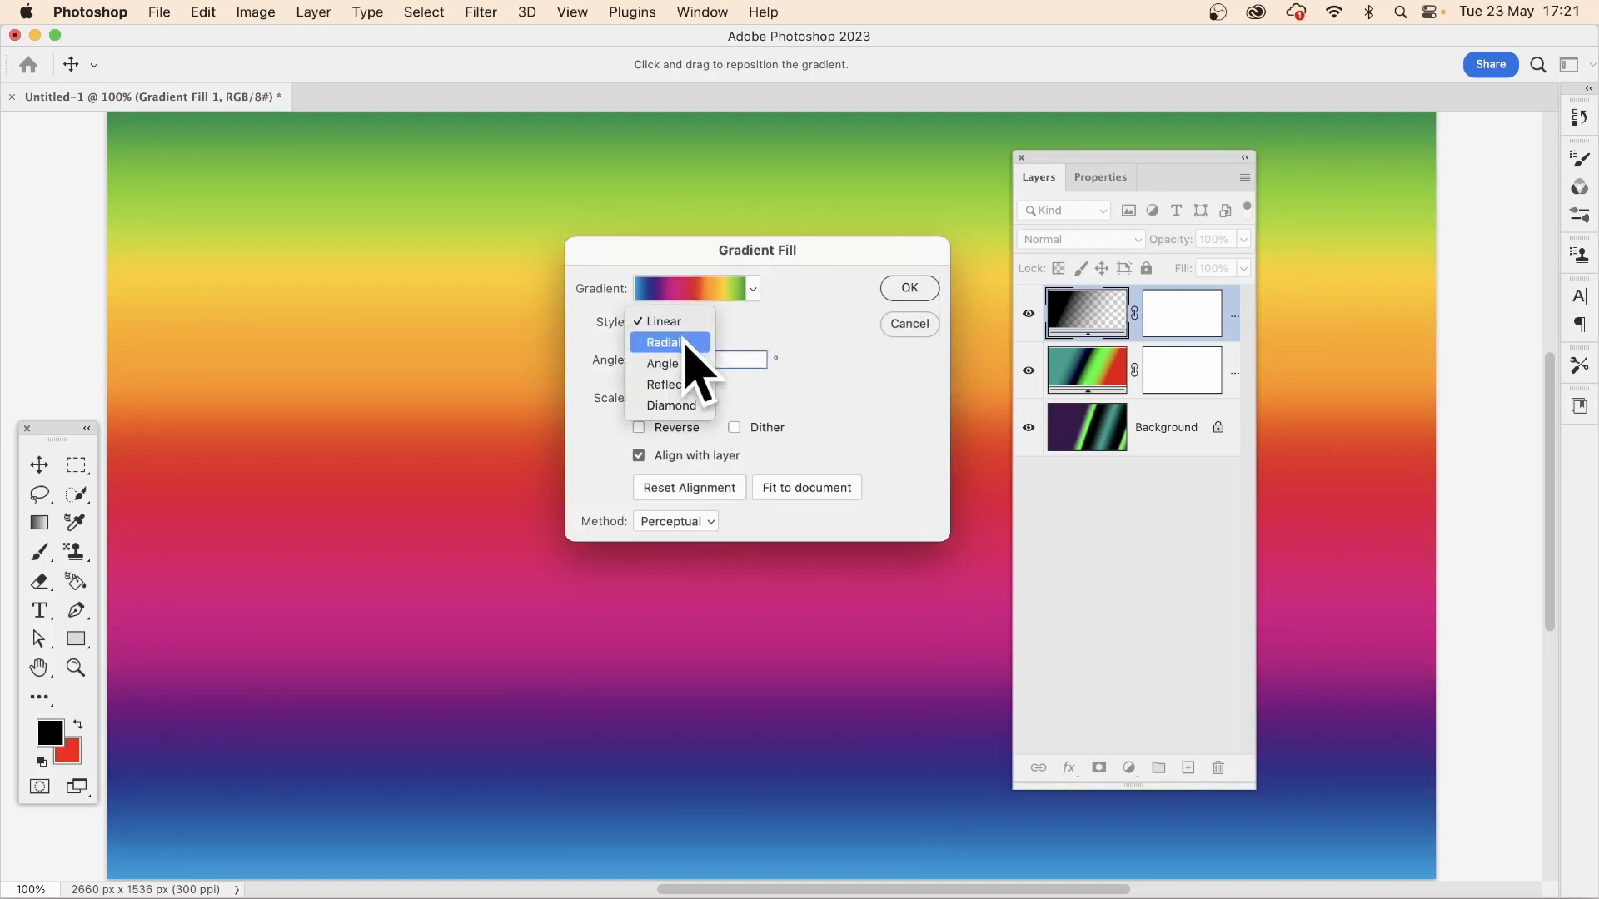
click(681, 345)
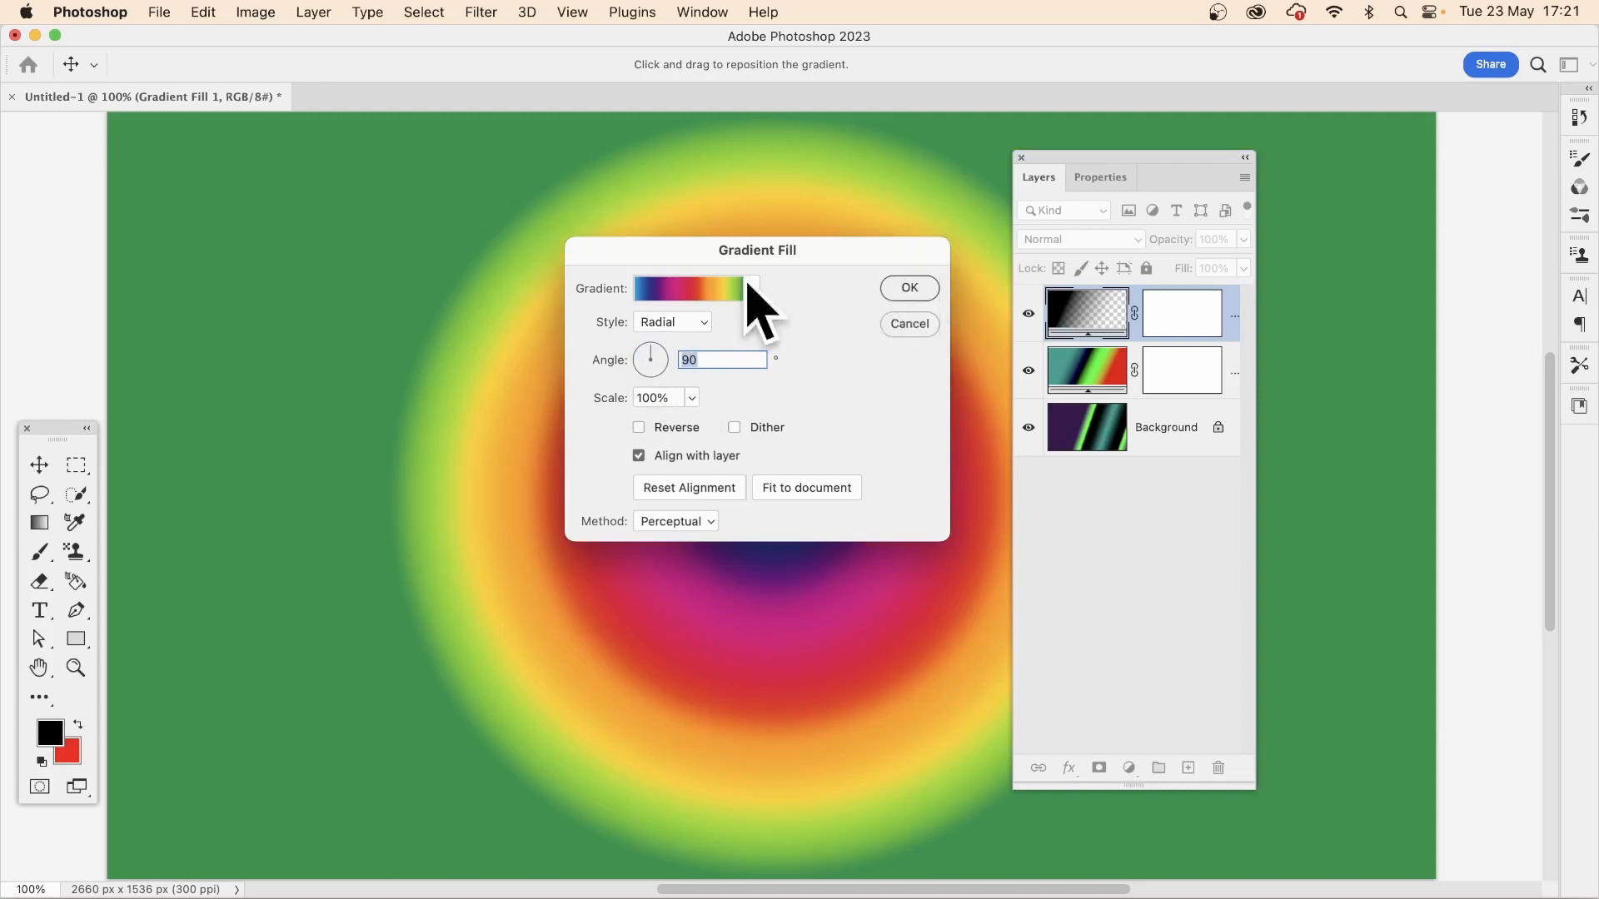
drag(525, 493, 299, 452)
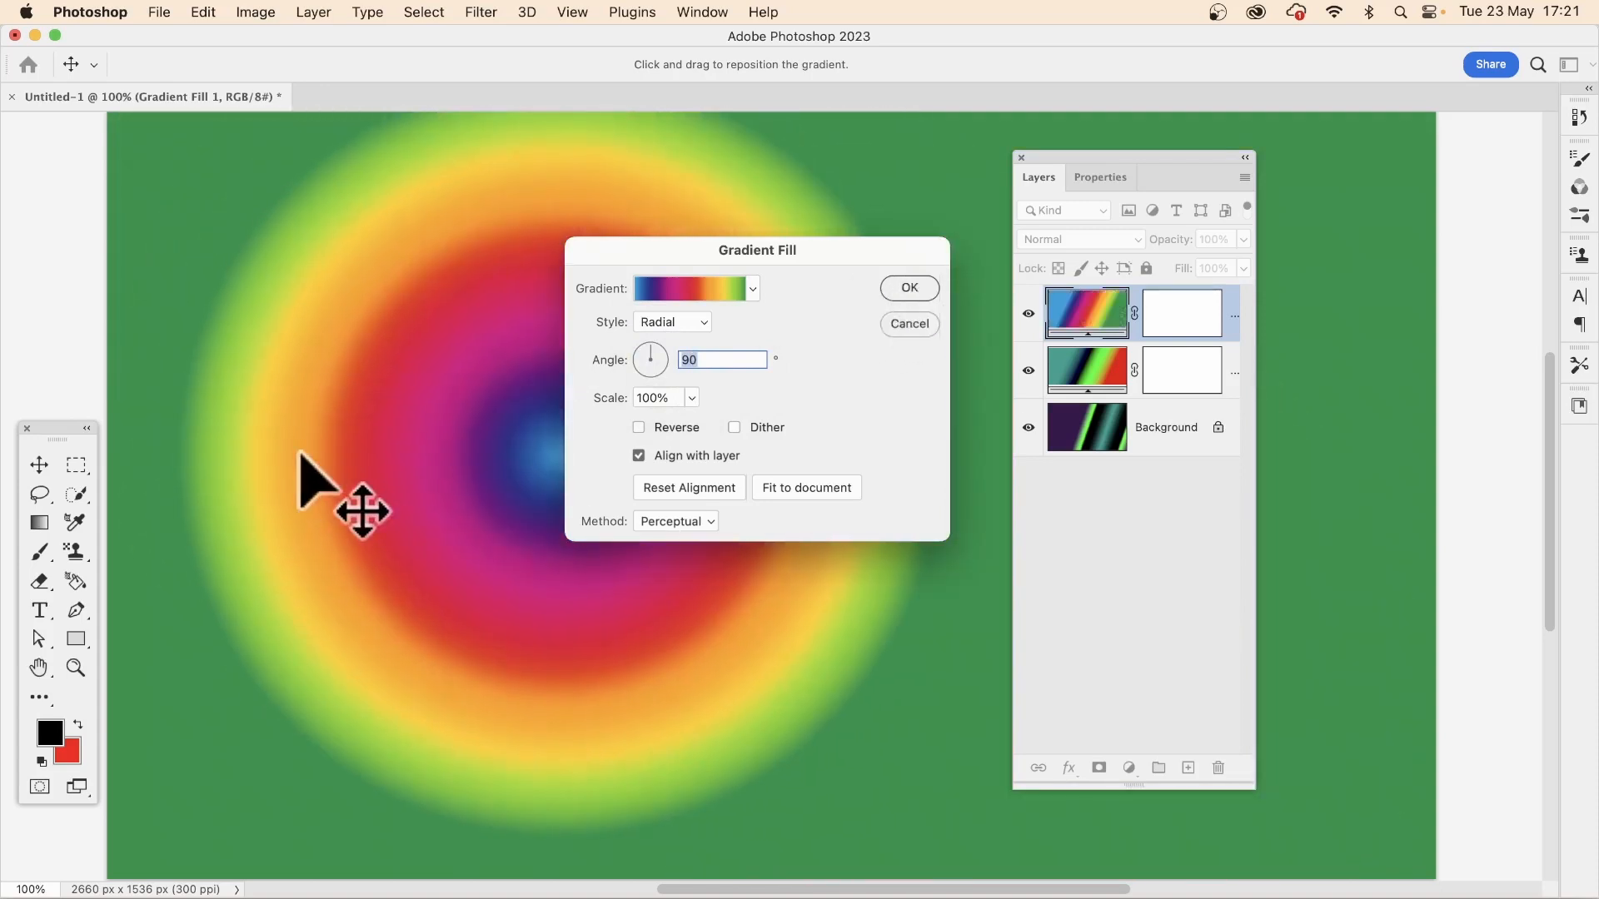
Step: Accept the rainbow fill's settings and move the gradient's centre down on the canvas
click(909, 290)
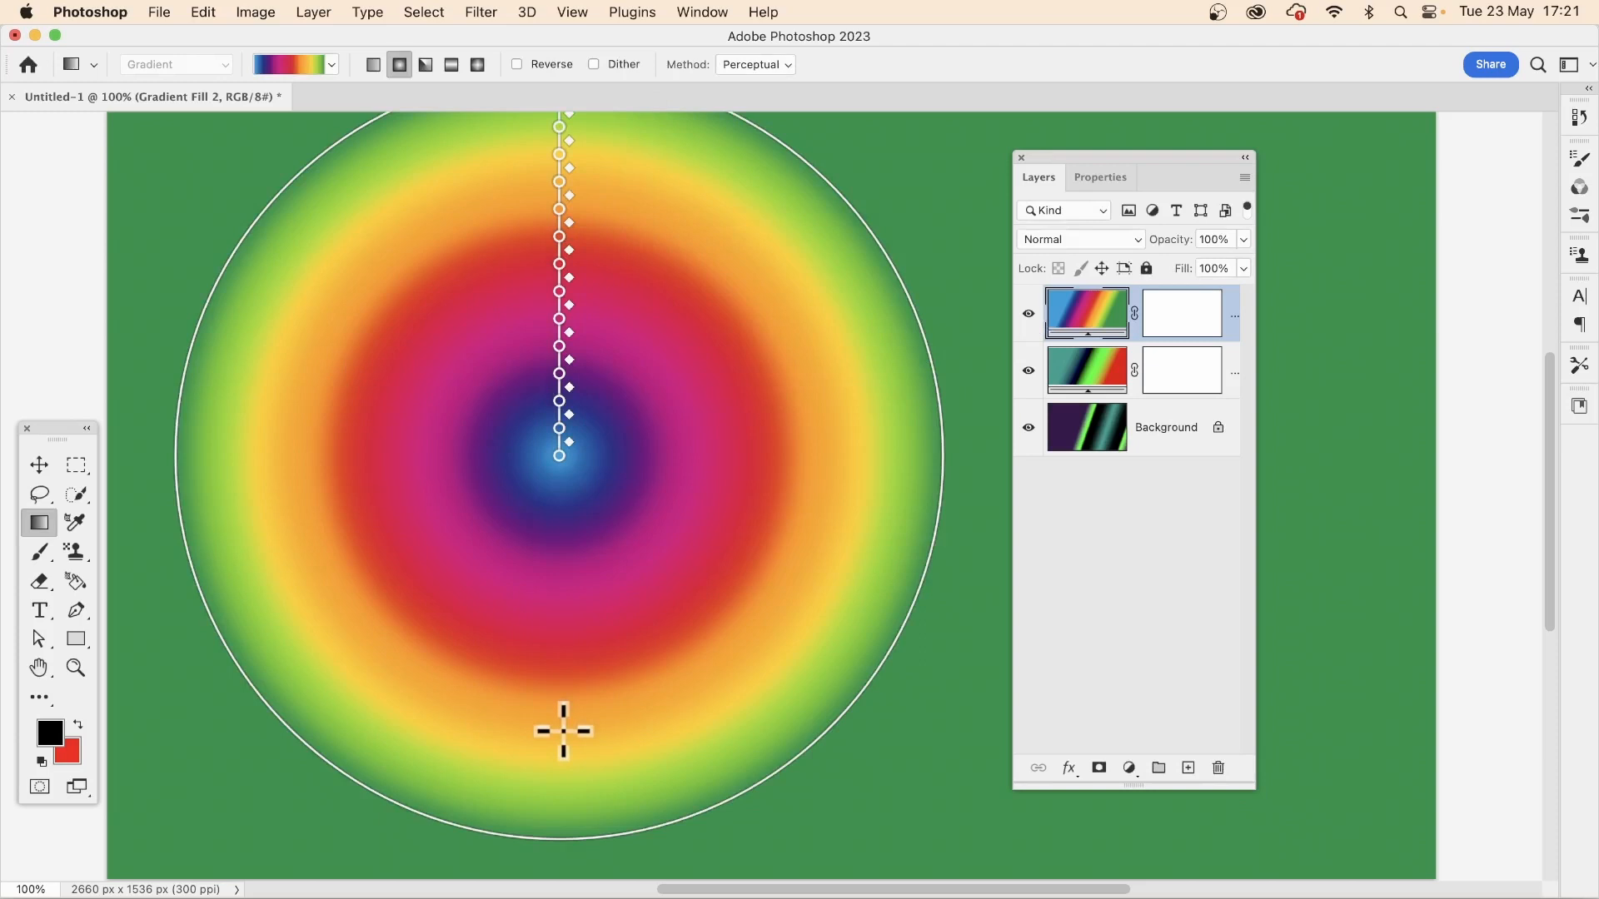
drag(560, 454, 540, 678)
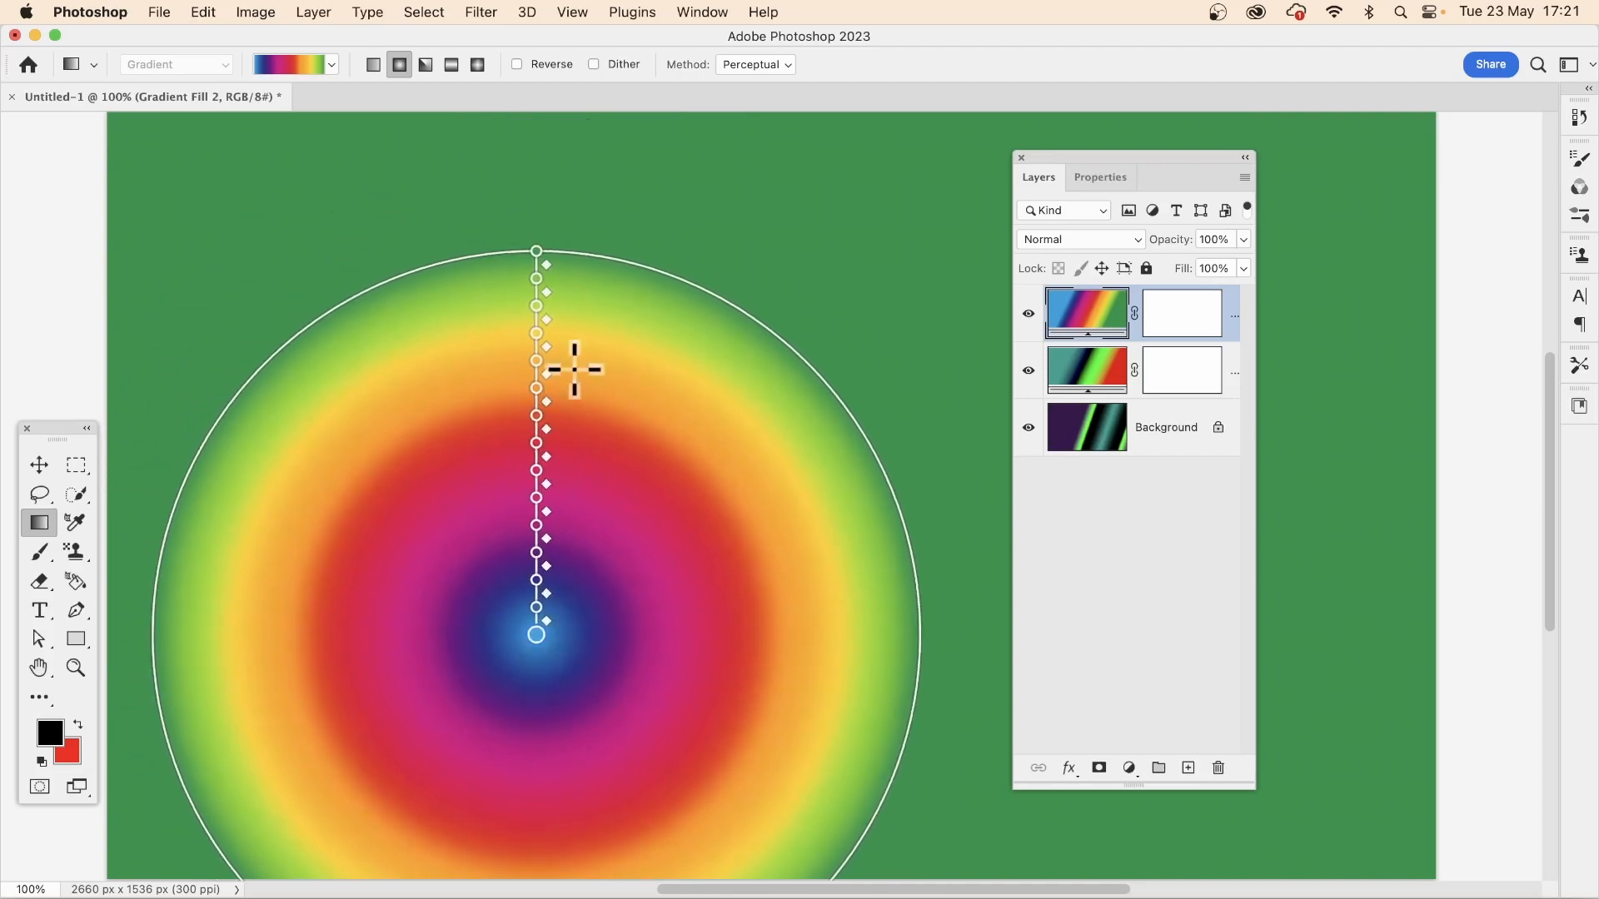
Step: Recolour the radial gradient's outermost colour stop dark green (0a5b31)
click(538, 251)
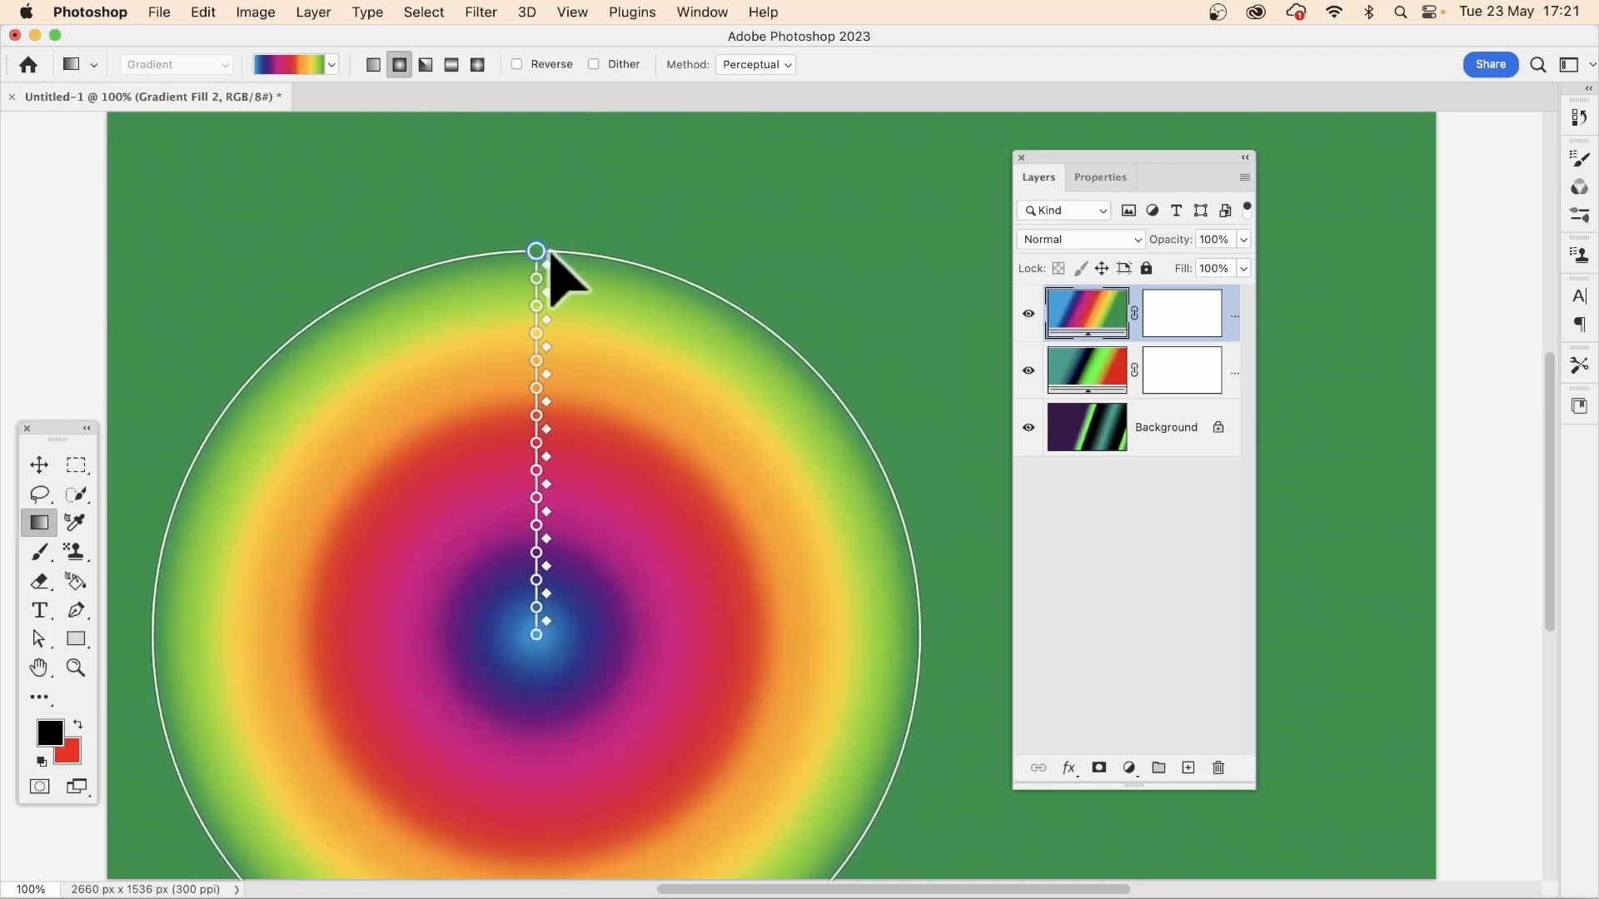
double_click(537, 252)
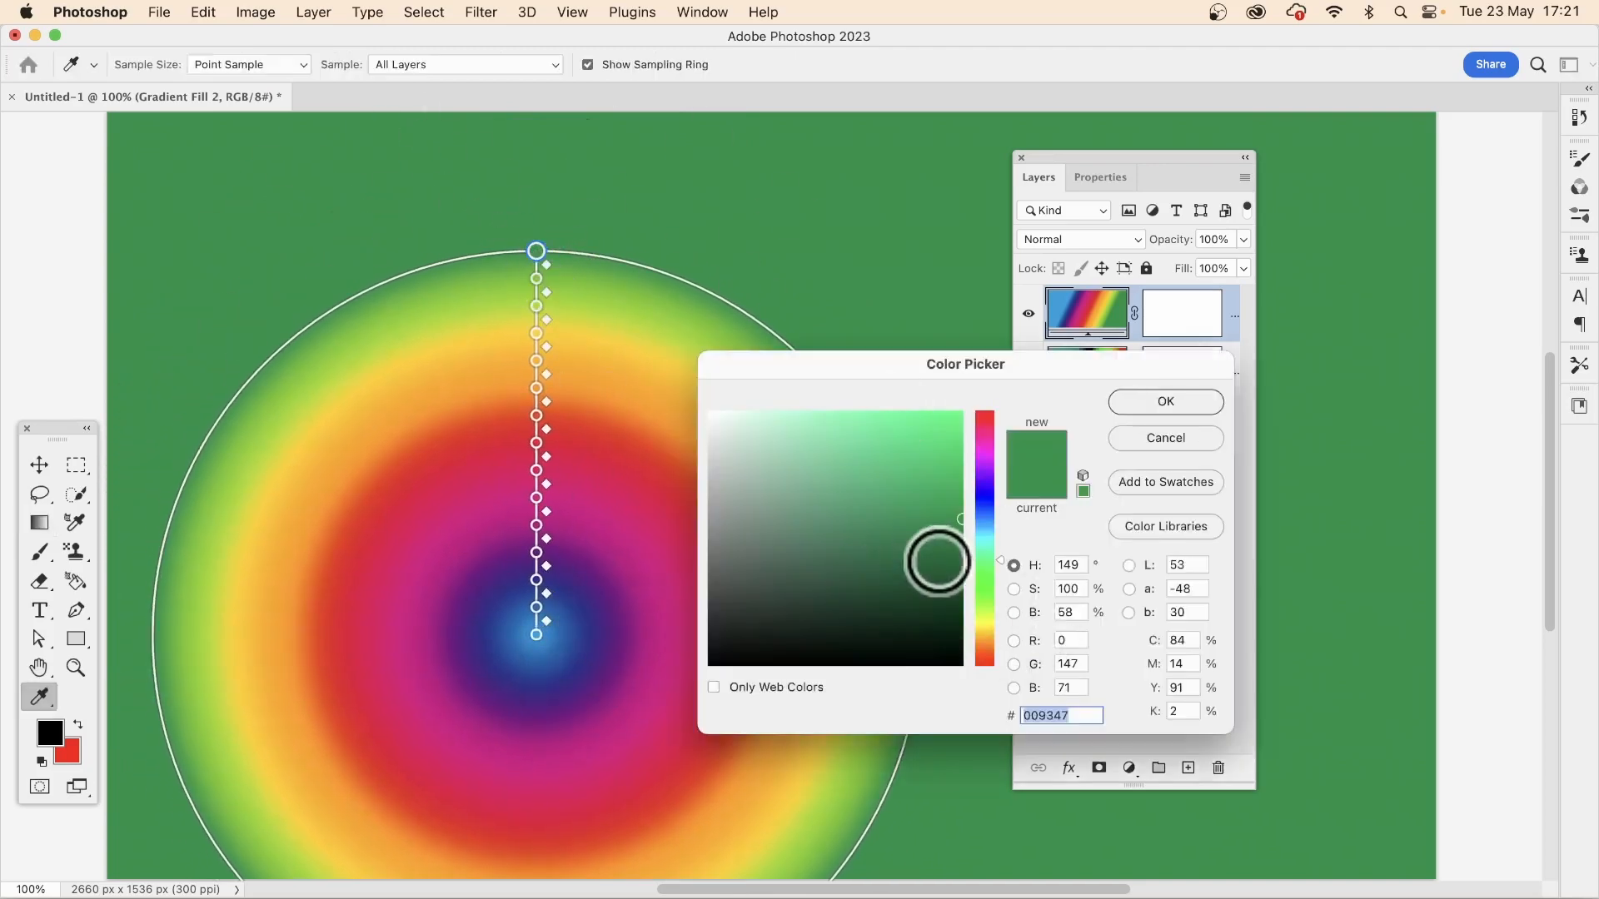
click(959, 593)
drag(959, 593, 934, 574)
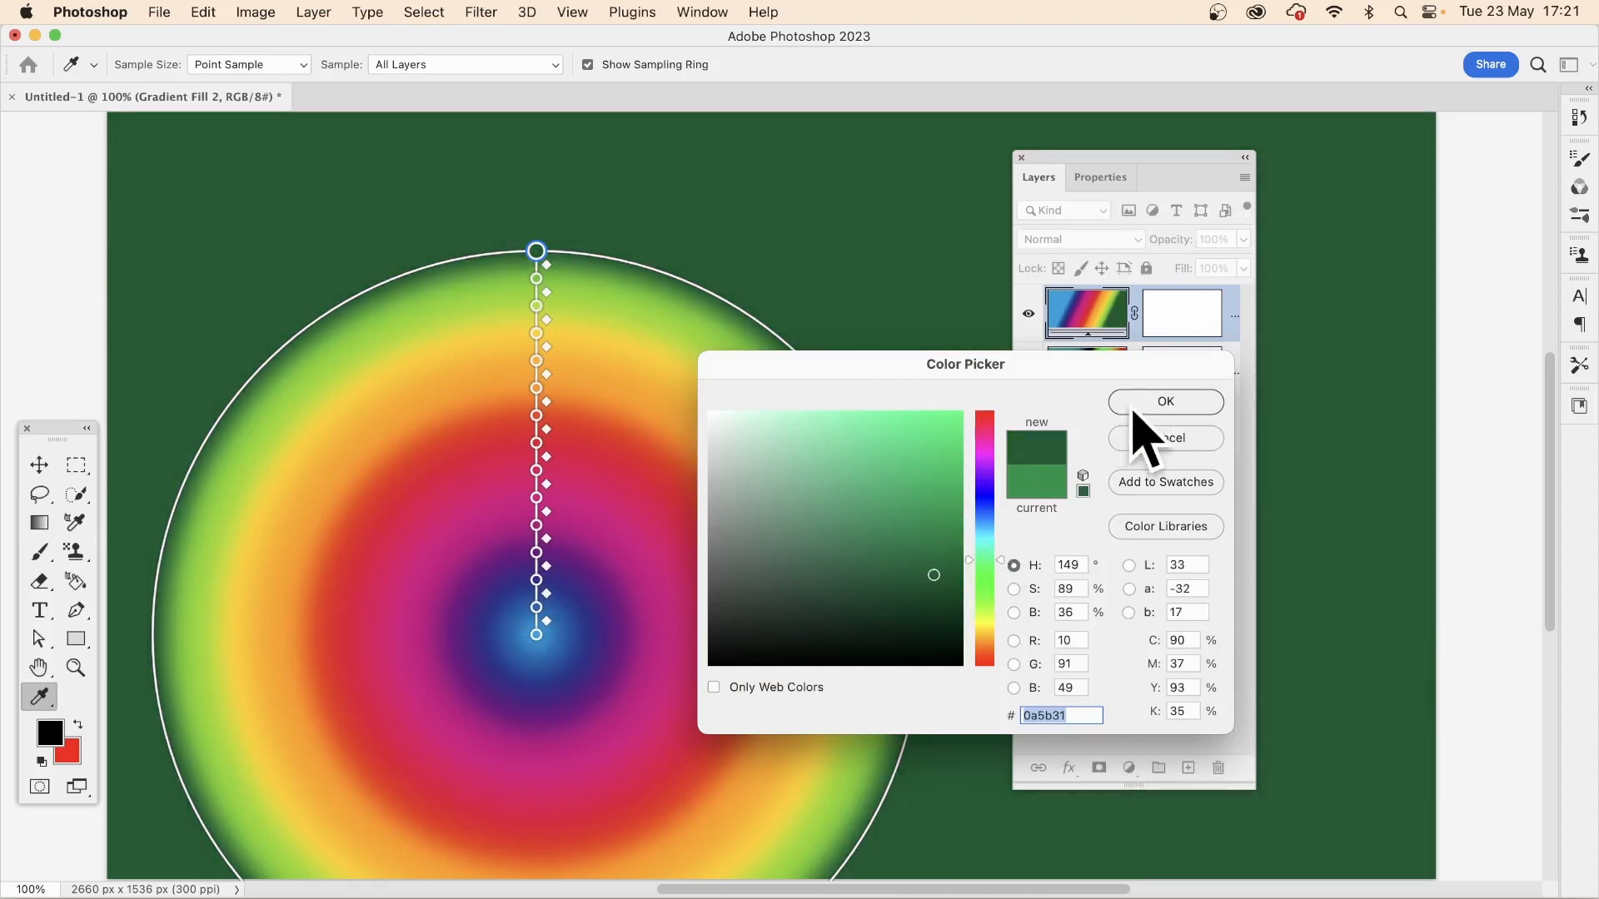
click(1164, 403)
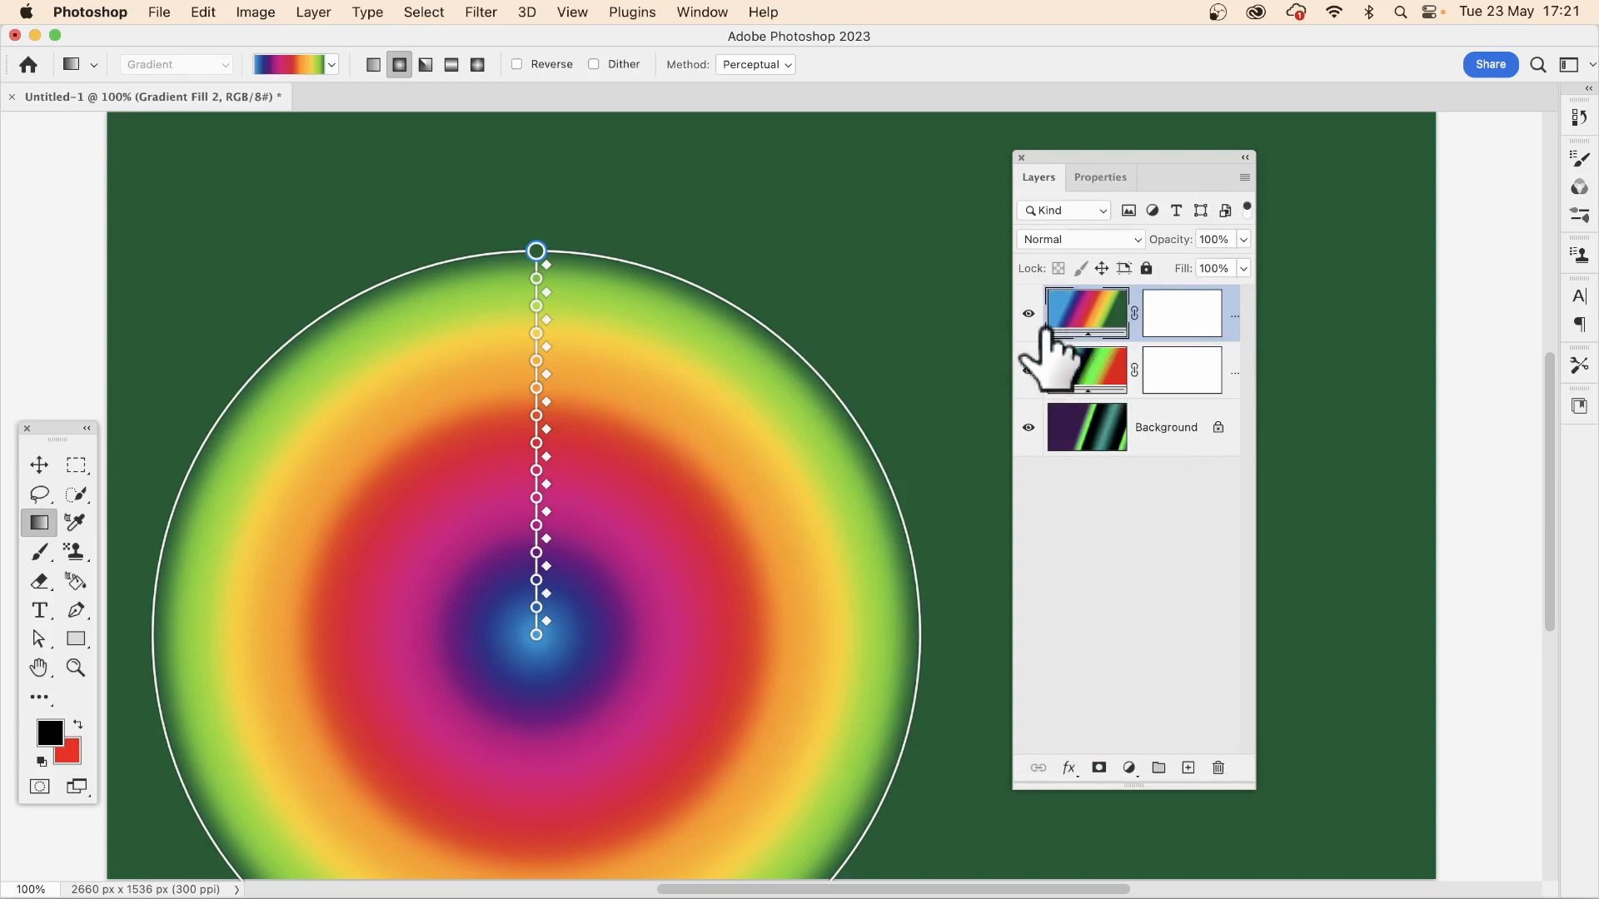
Step: Set the rainbow fill layer's blend mode to Difference and nudge the gradient's centre slightly upward
click(1087, 241)
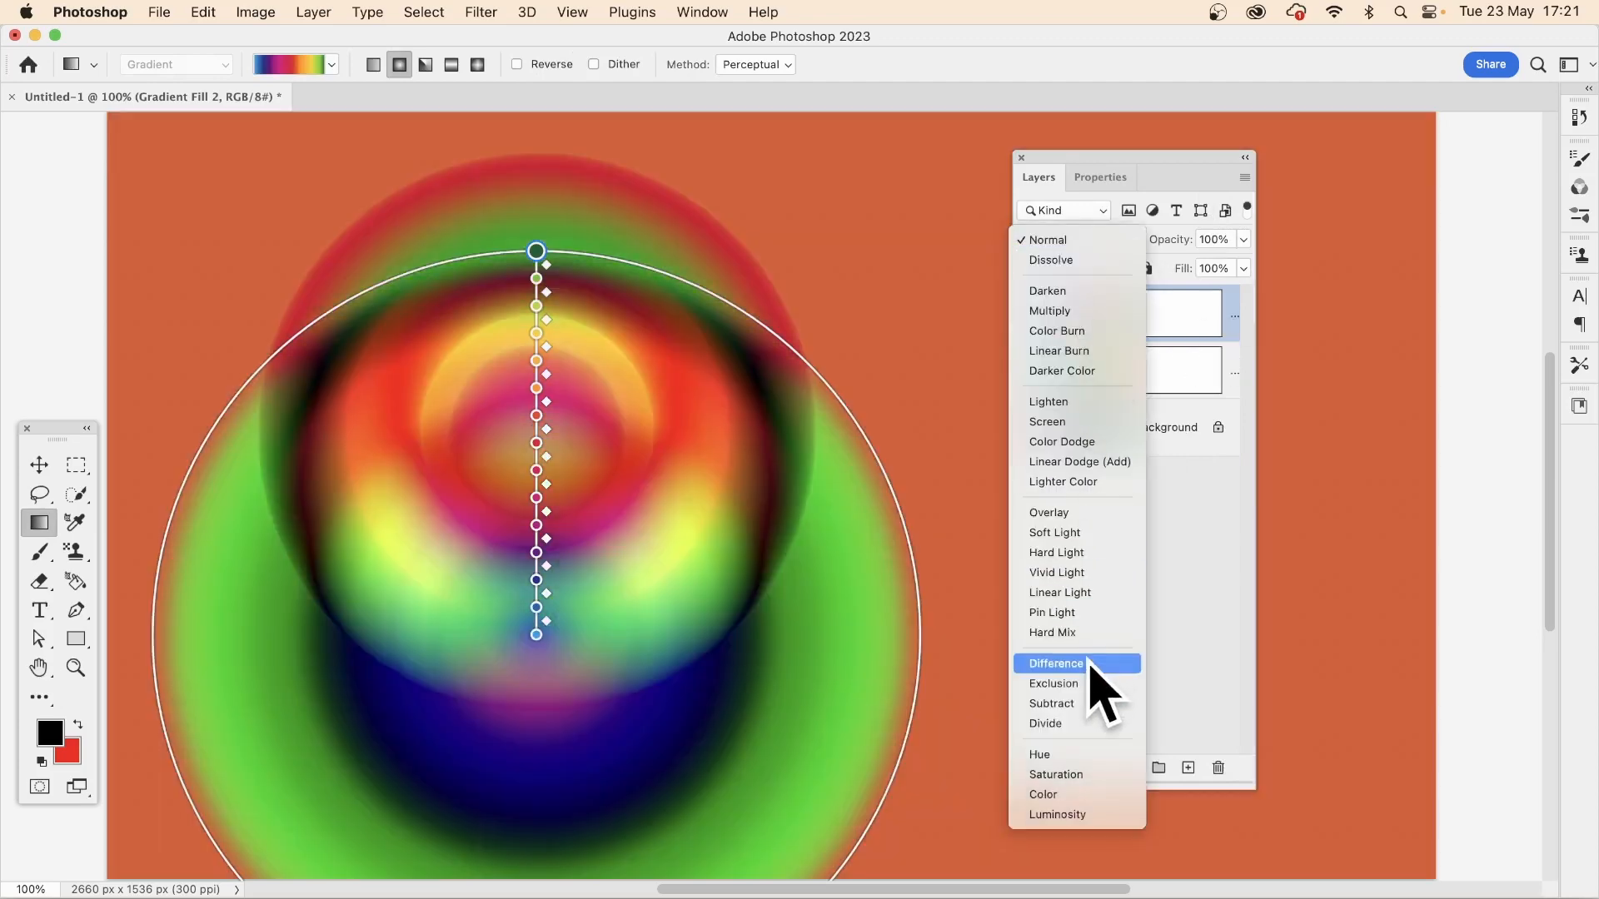
click(1090, 664)
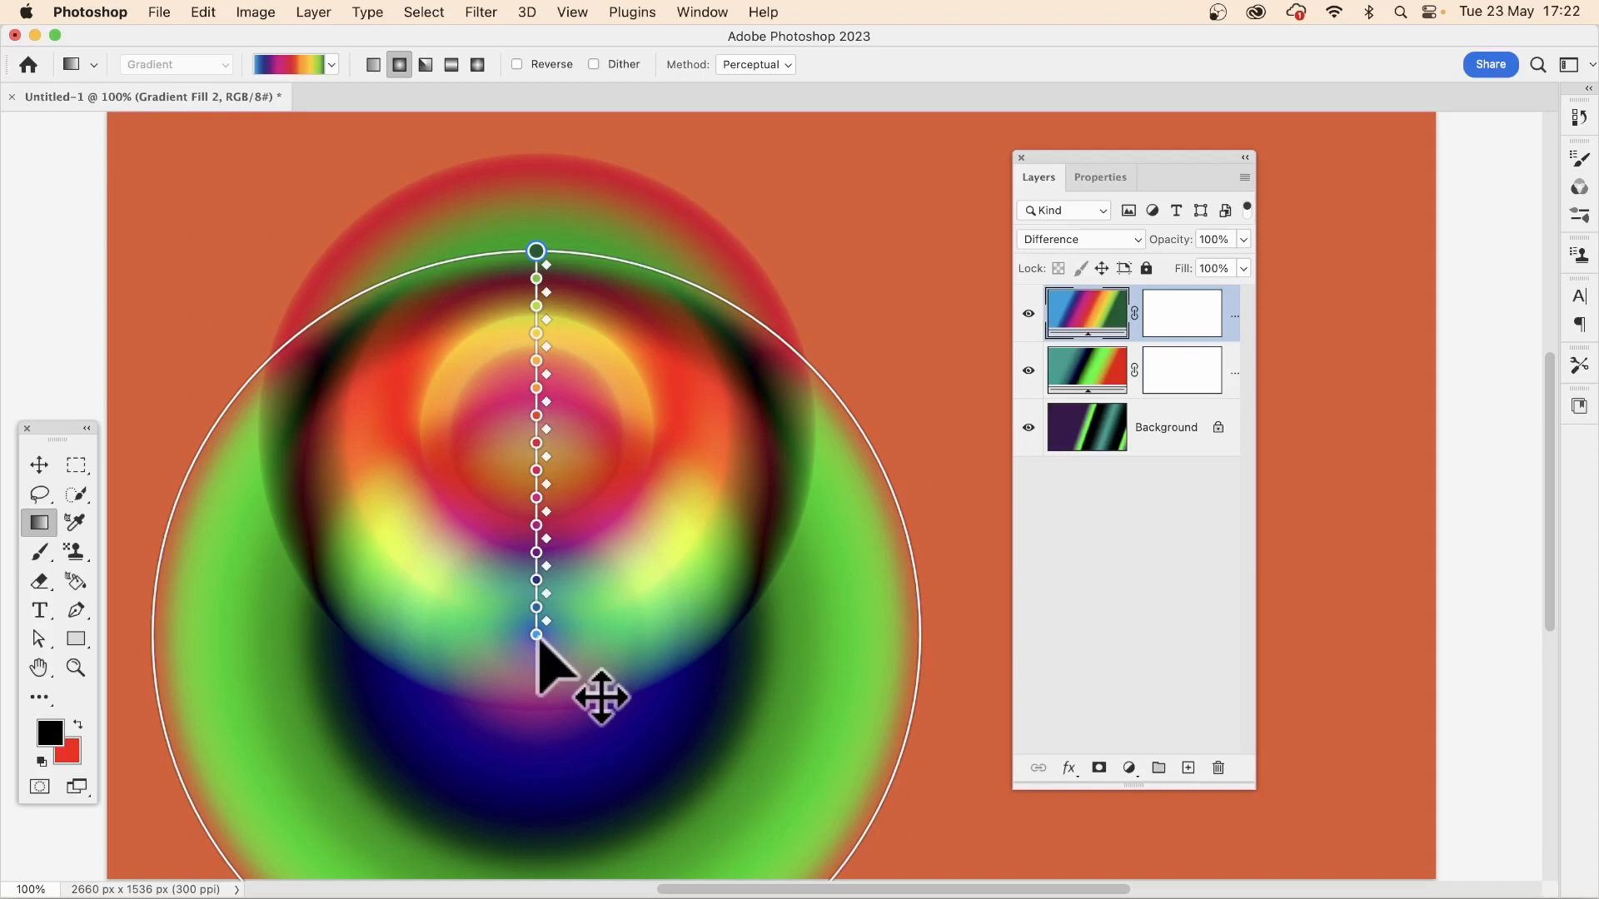
drag(538, 641, 530, 601)
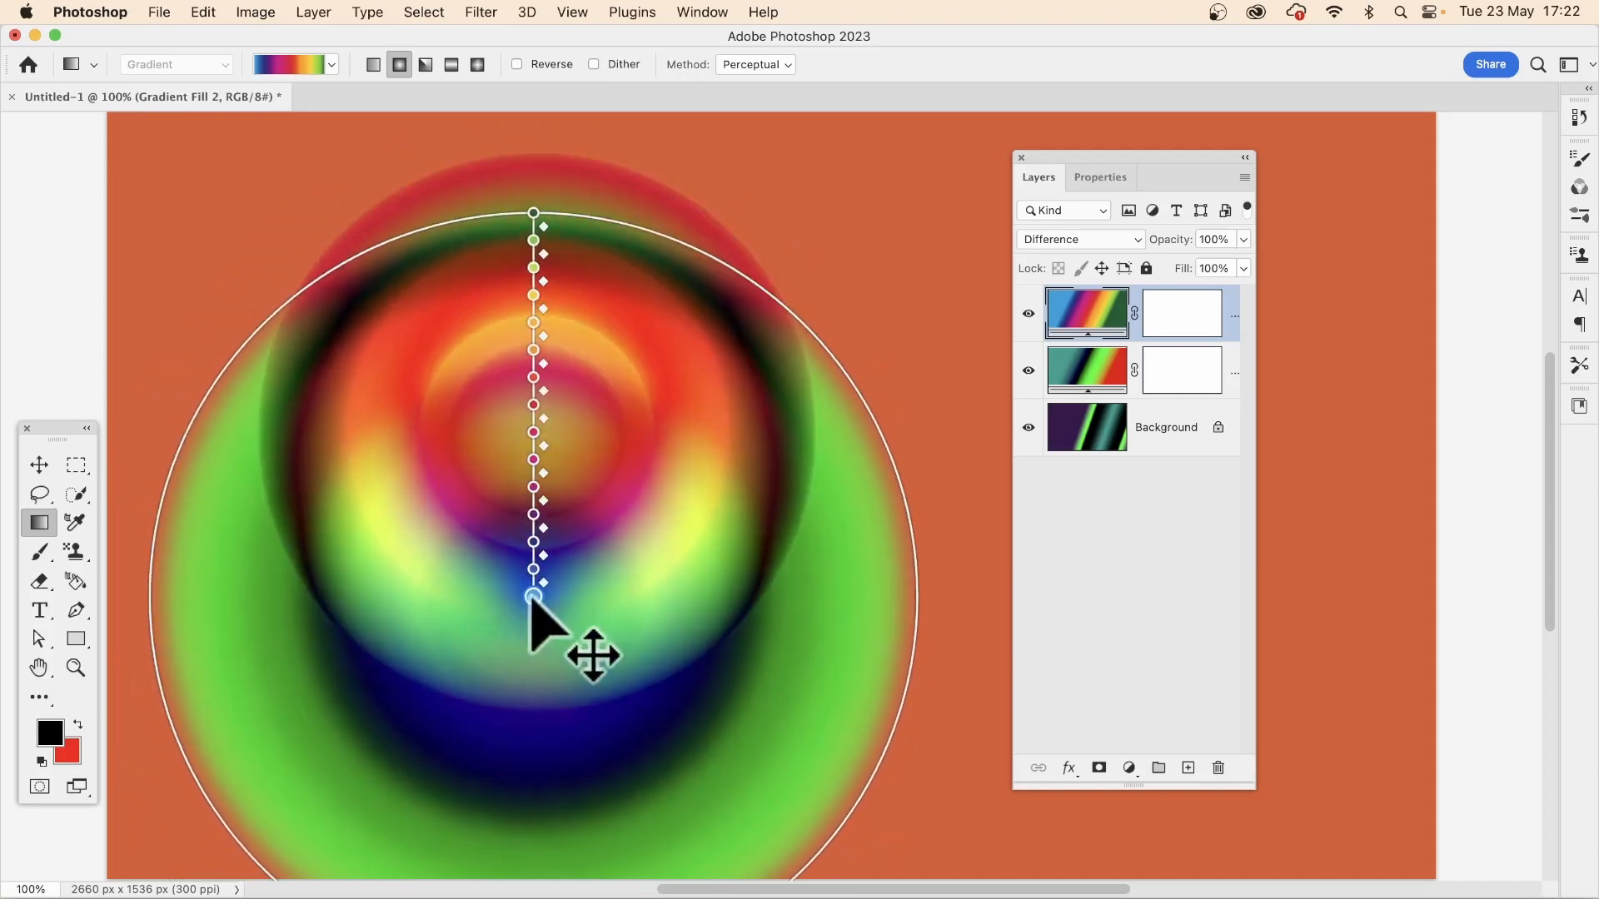
Step: Recolour the gradient's centre stop near-white (f5fcff)
double_click(533, 597)
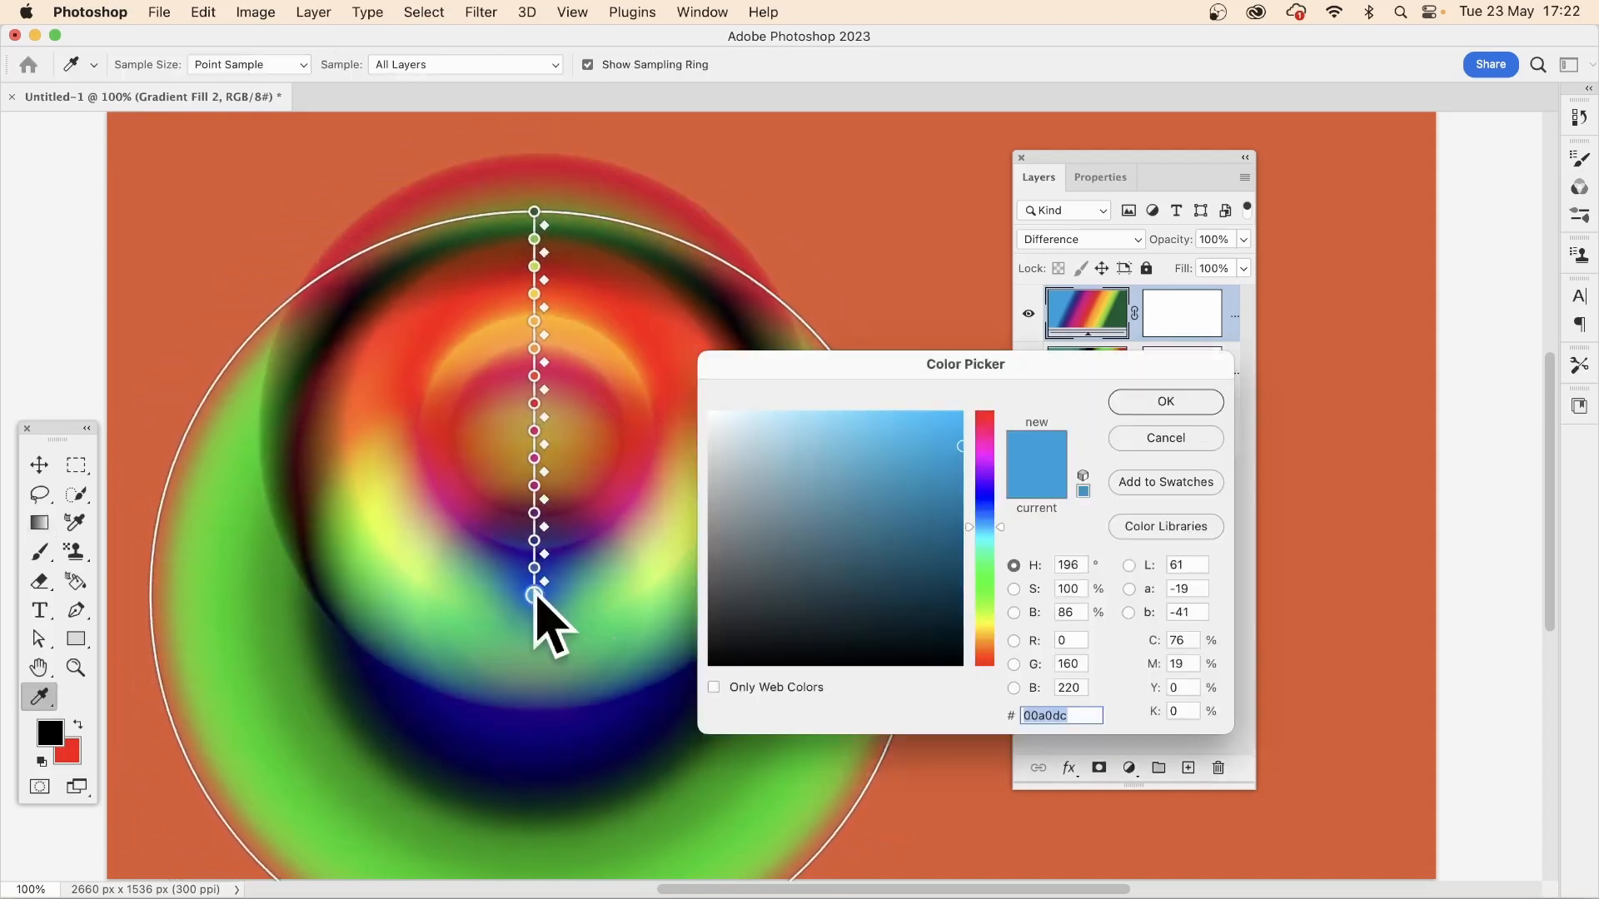
click(718, 412)
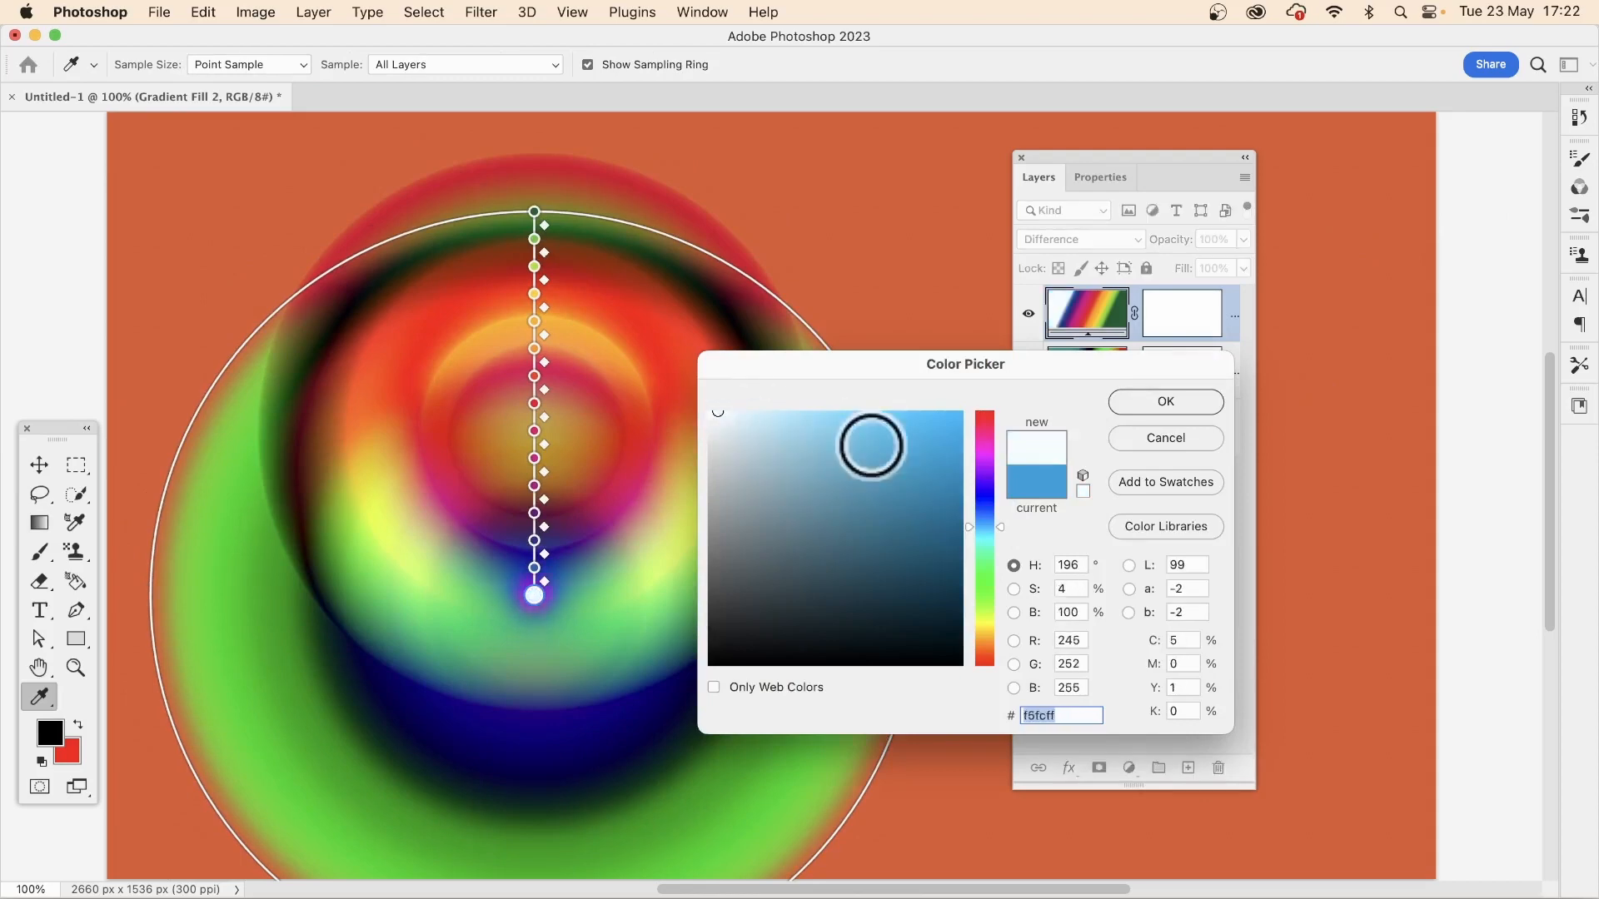
click(1170, 403)
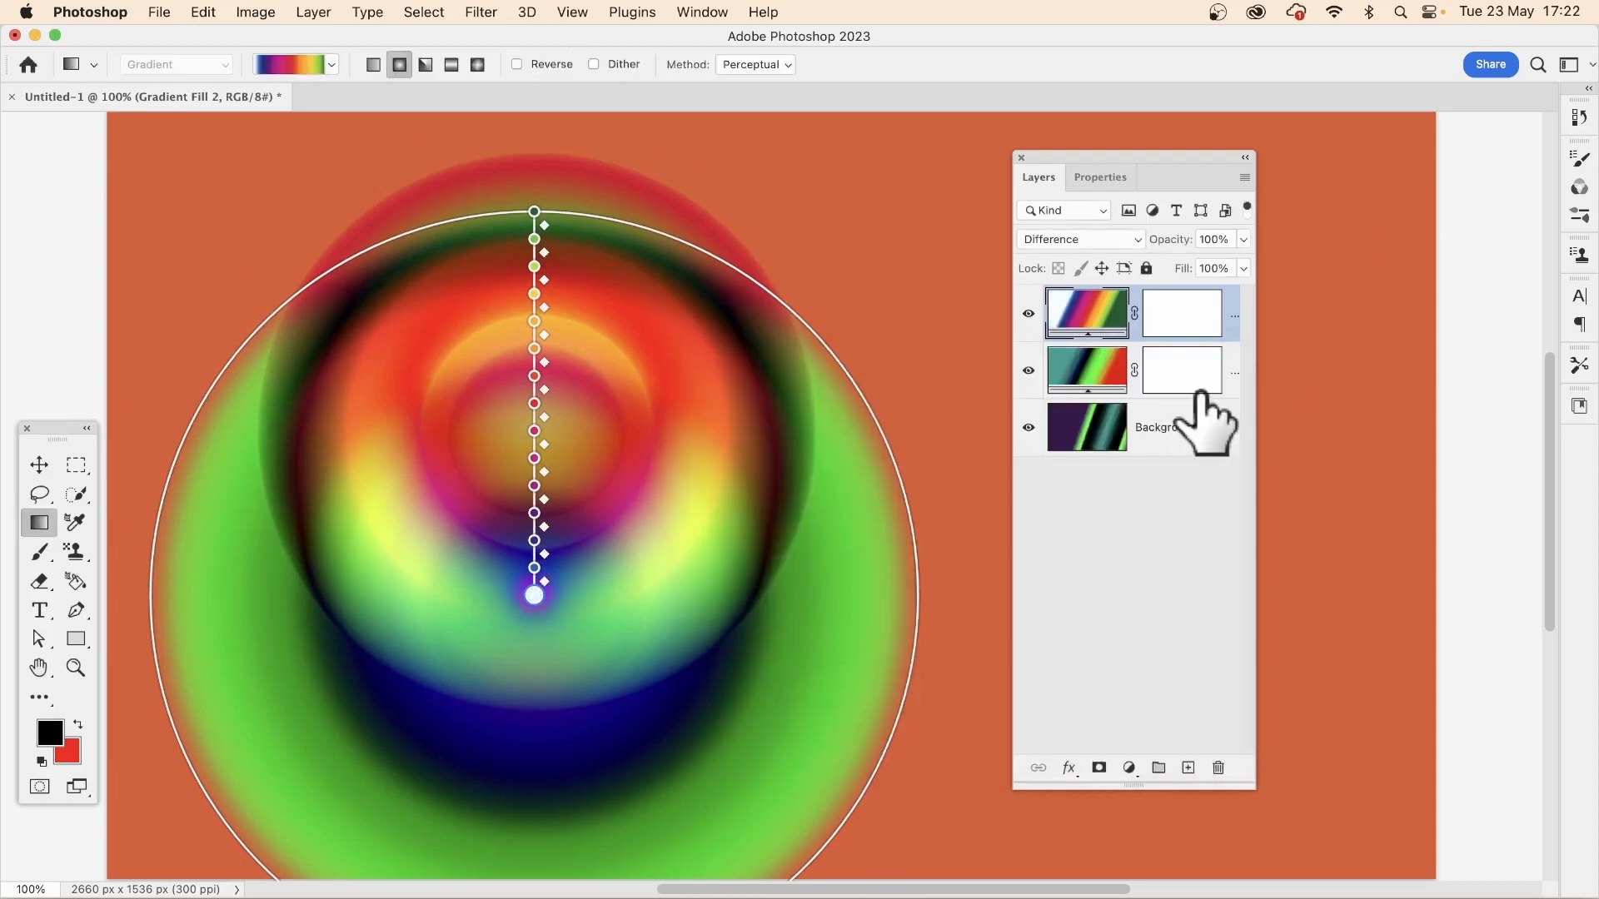
Step: Recolour the gradient's centre stop vivid orange (ff7a03)
double_click(535, 597)
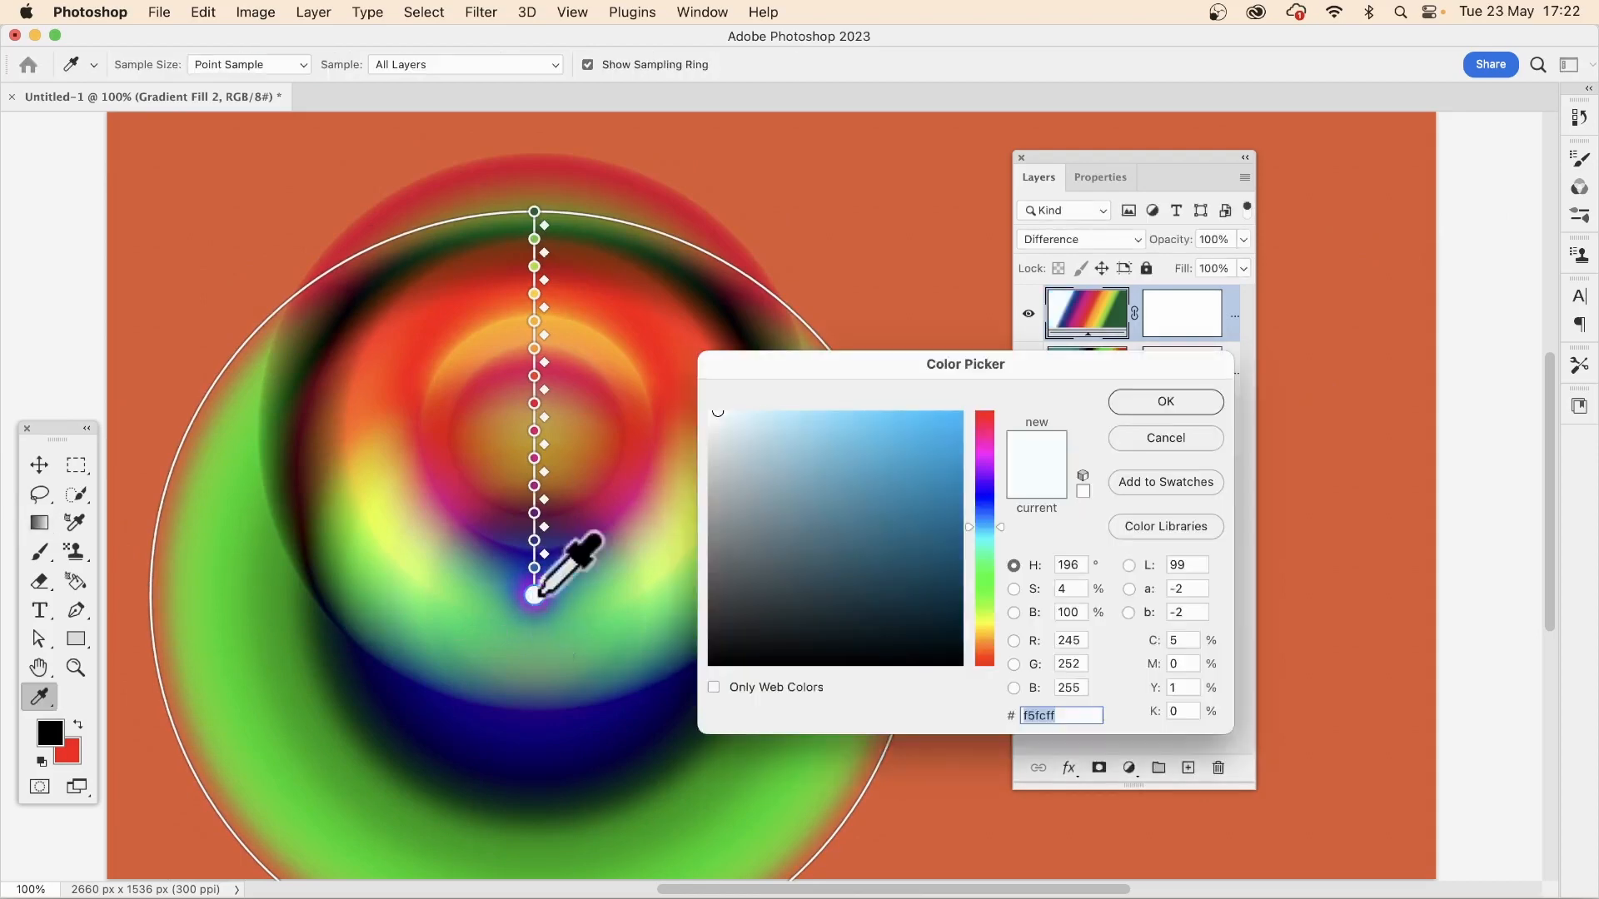
click(987, 640)
click(958, 411)
click(1135, 404)
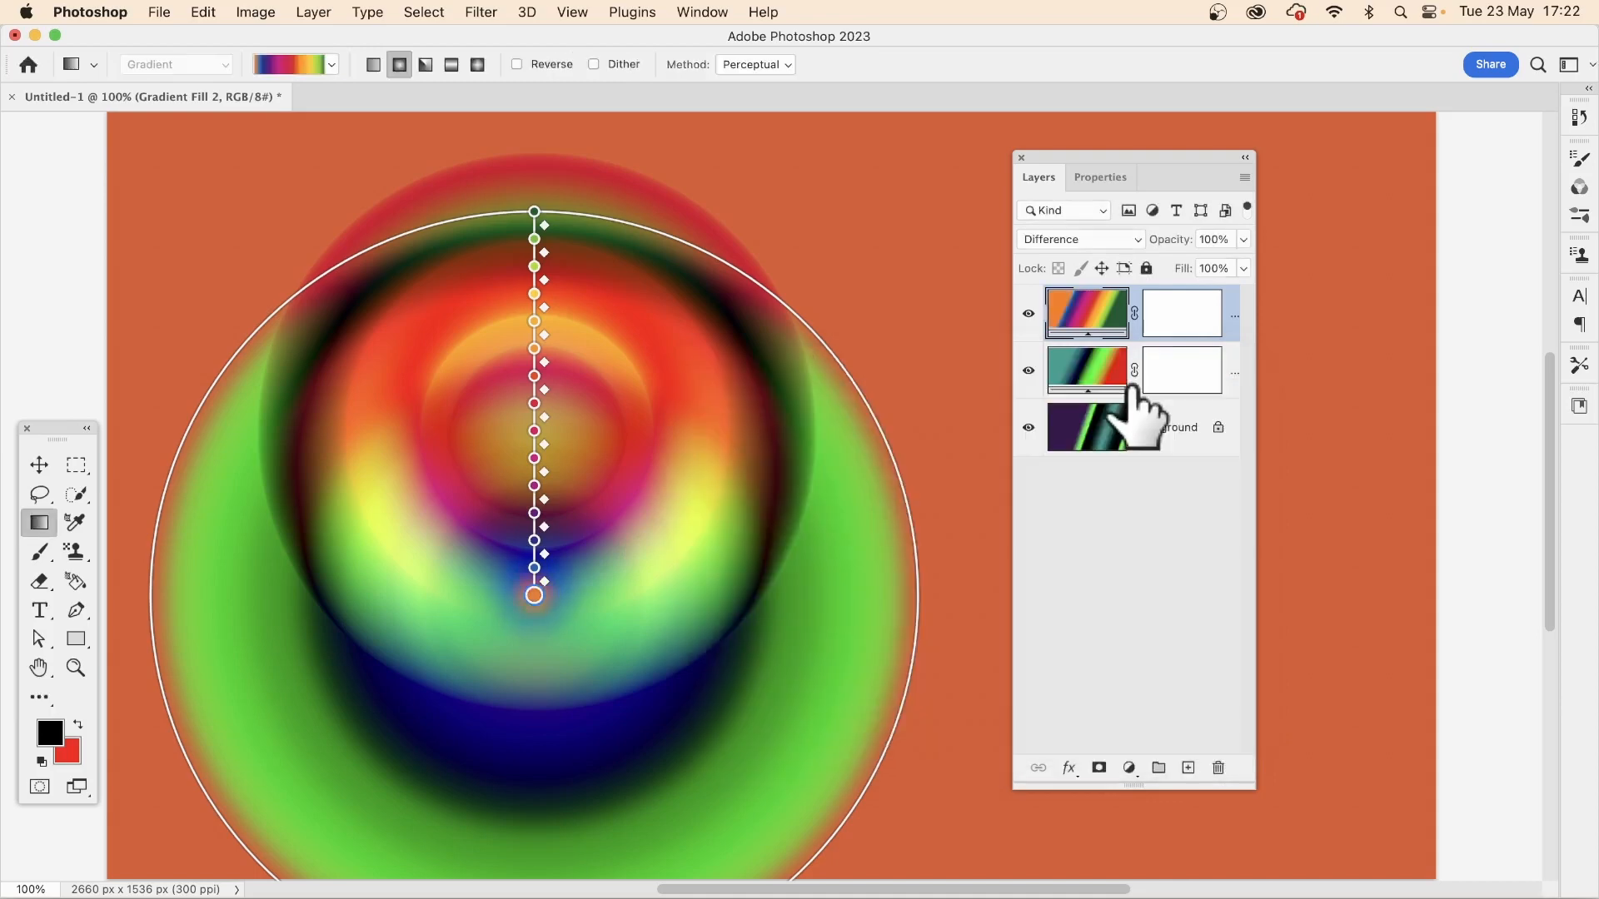
Step: Delete the seven colour stops nearest the orange centre stop from the on-canvas gradient line
click(534, 568)
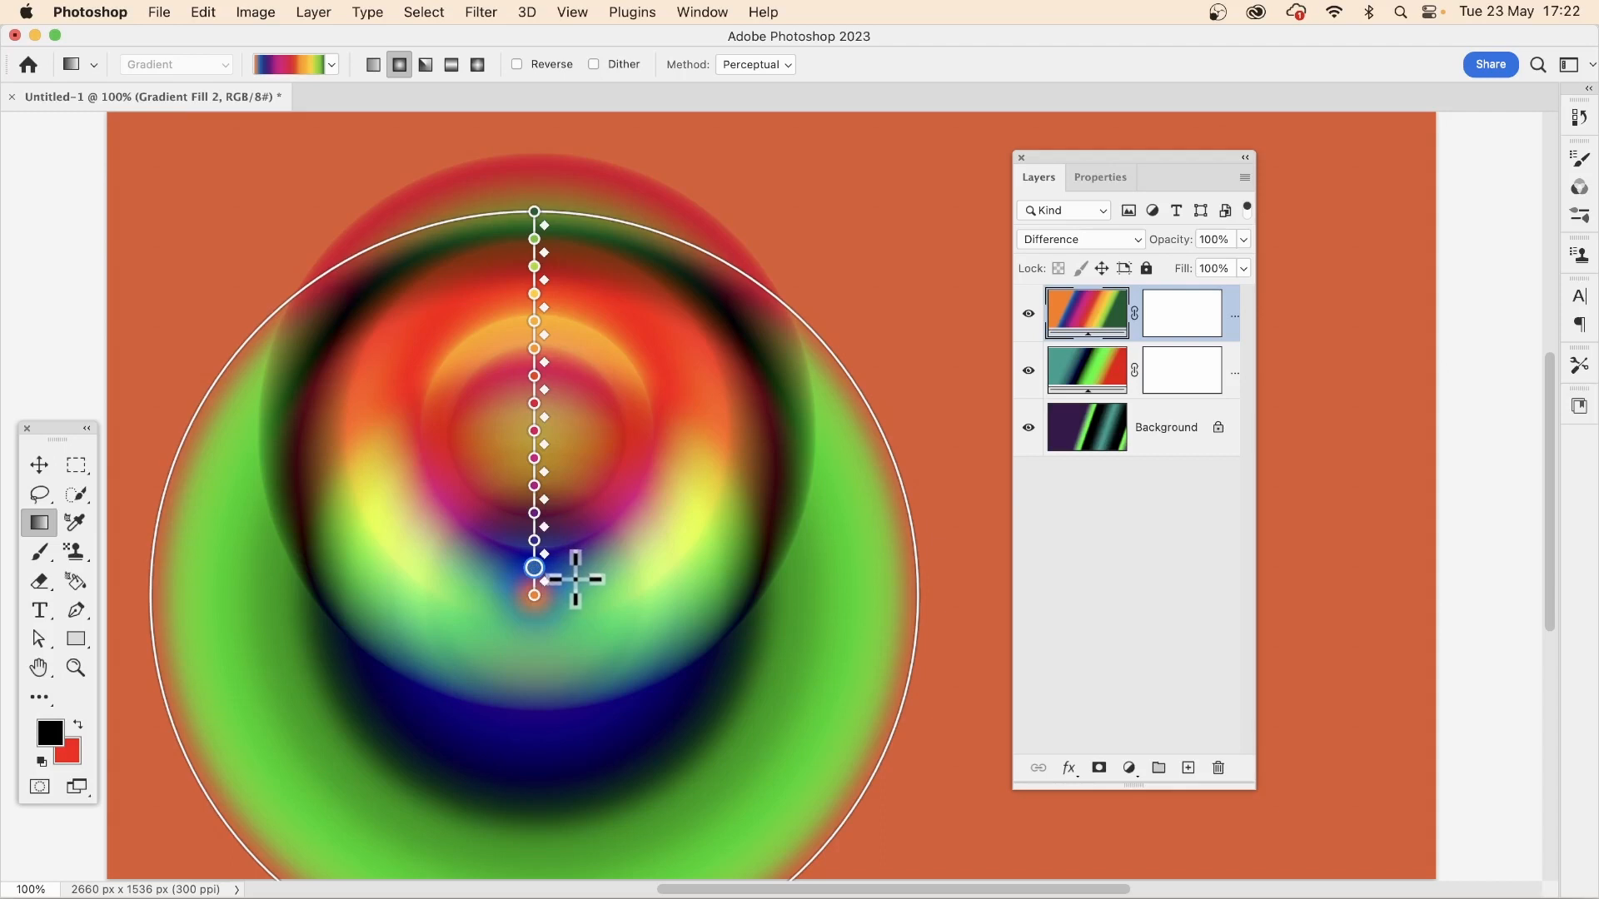
key(Delete)
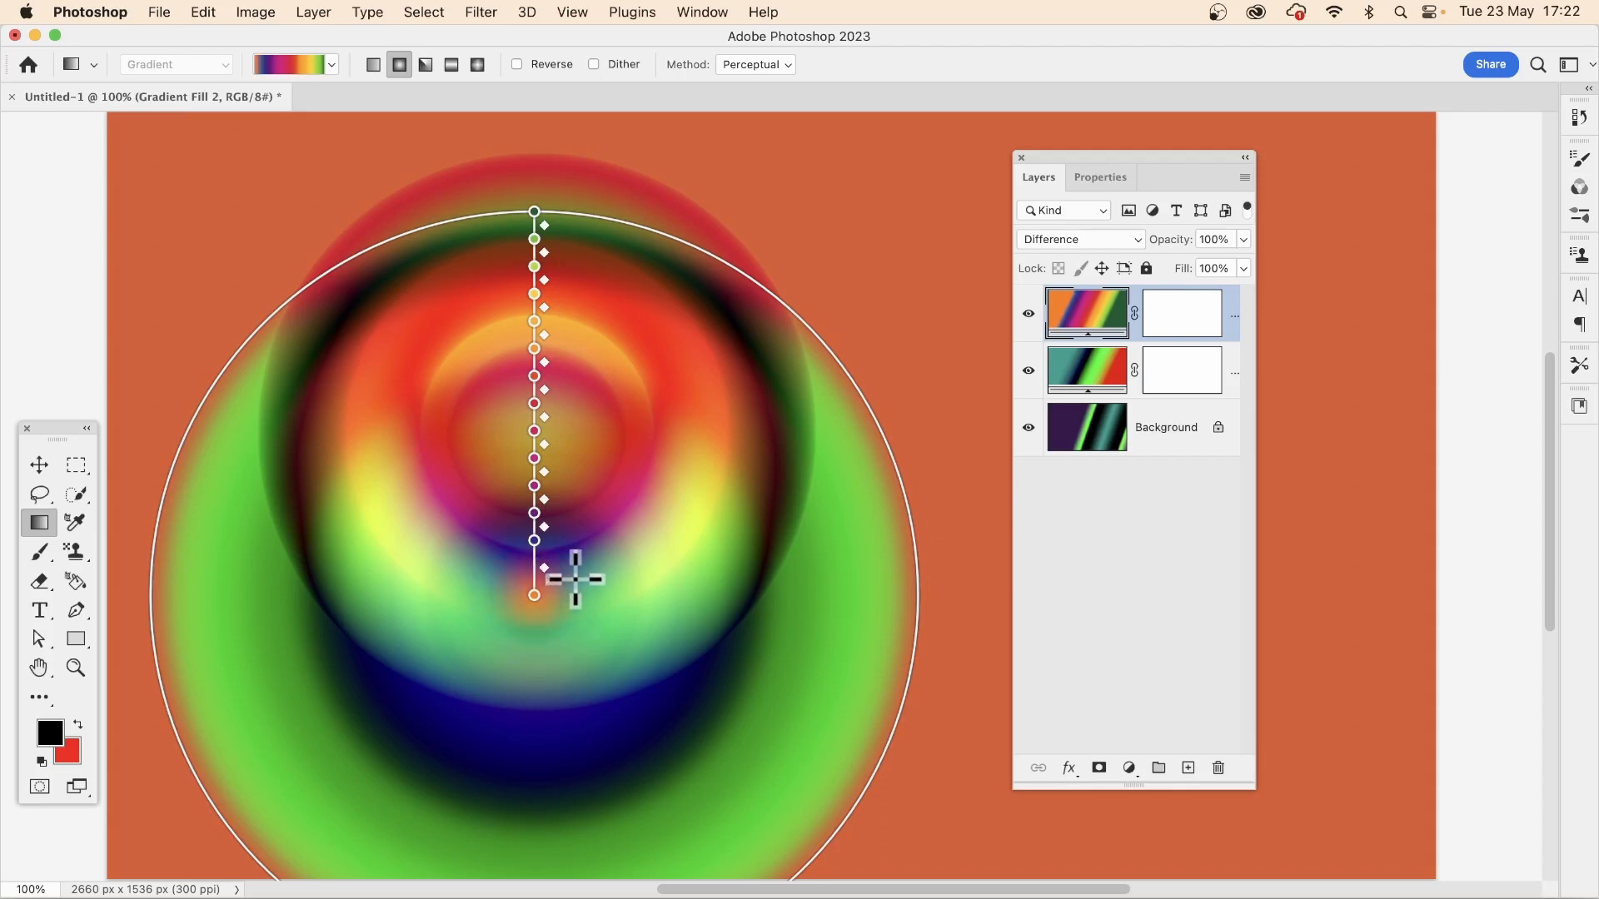
click(534, 540)
key(Delete)
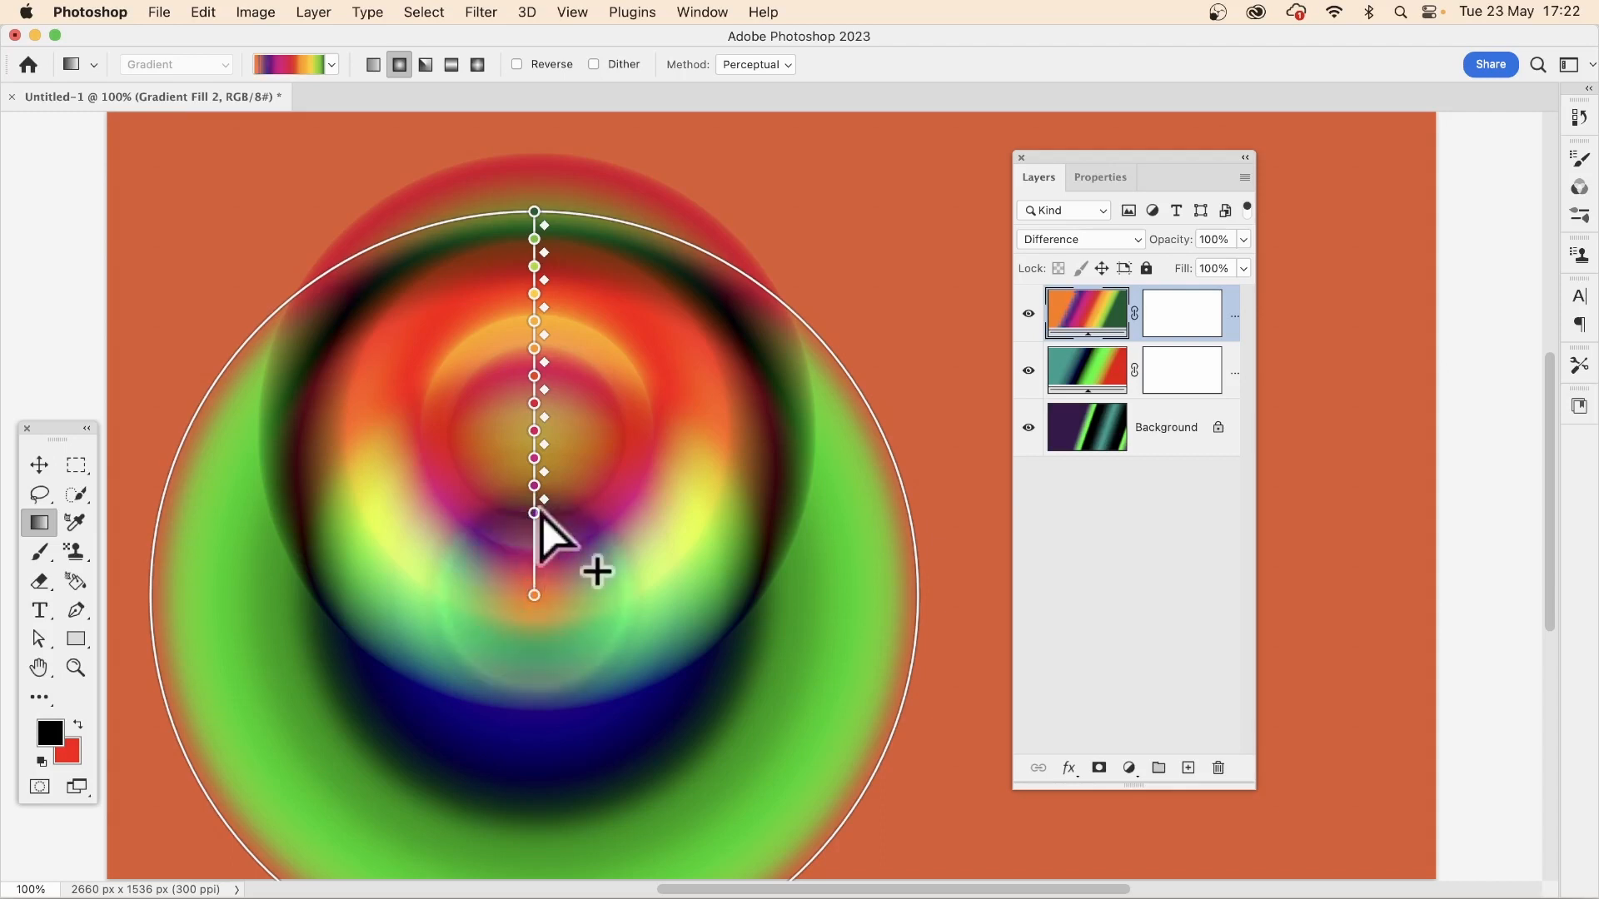
key(Delete)
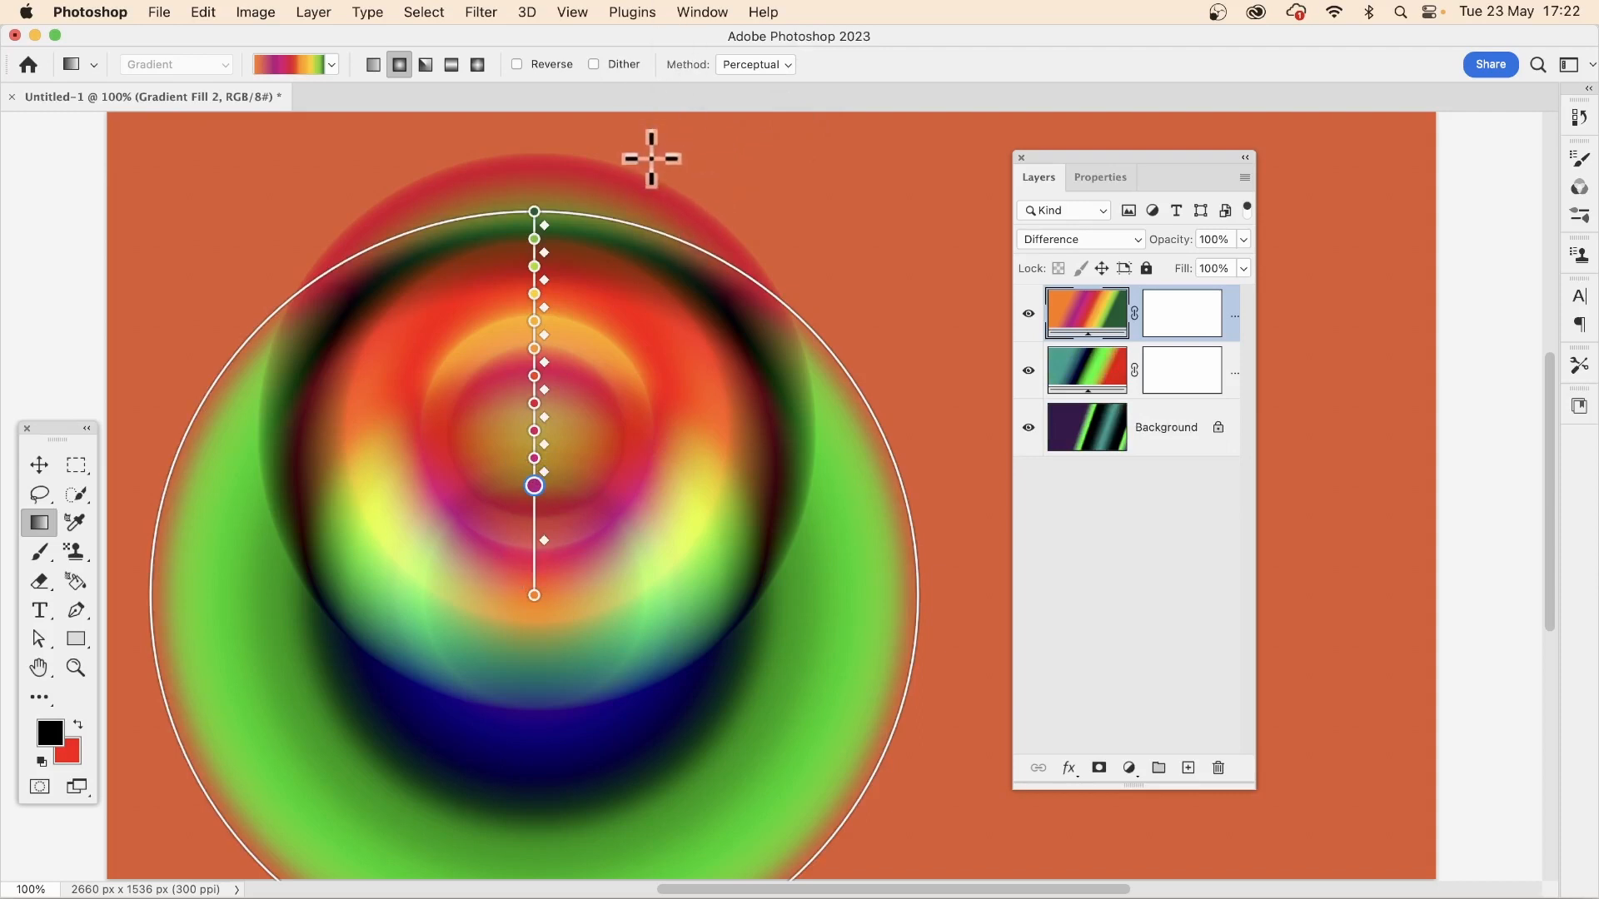
key(Delete)
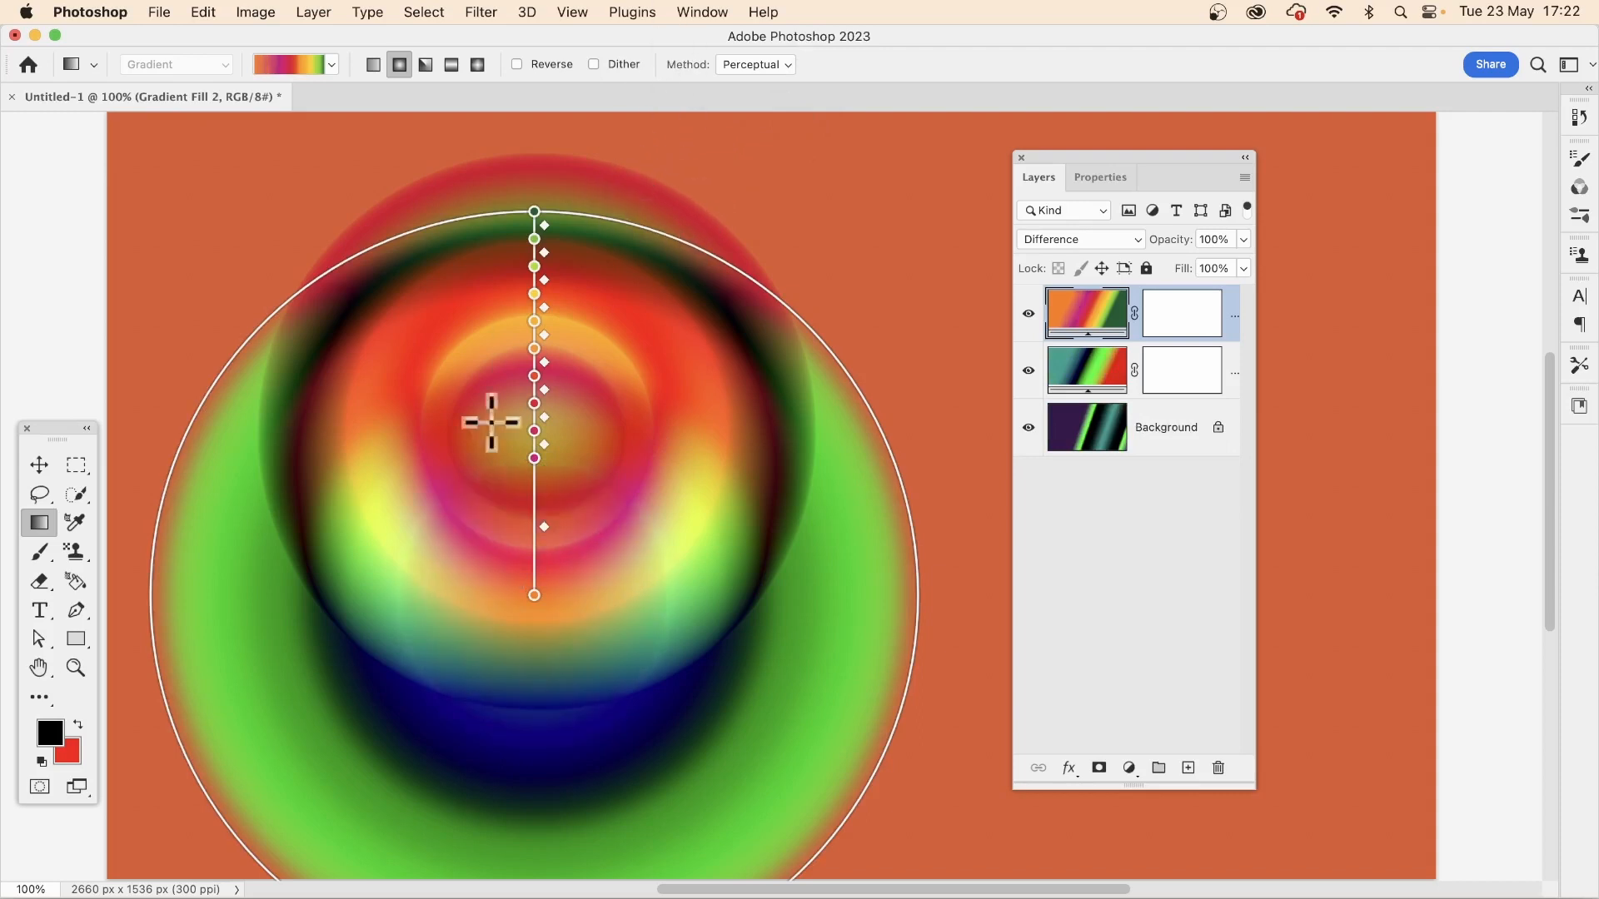
key(Delete)
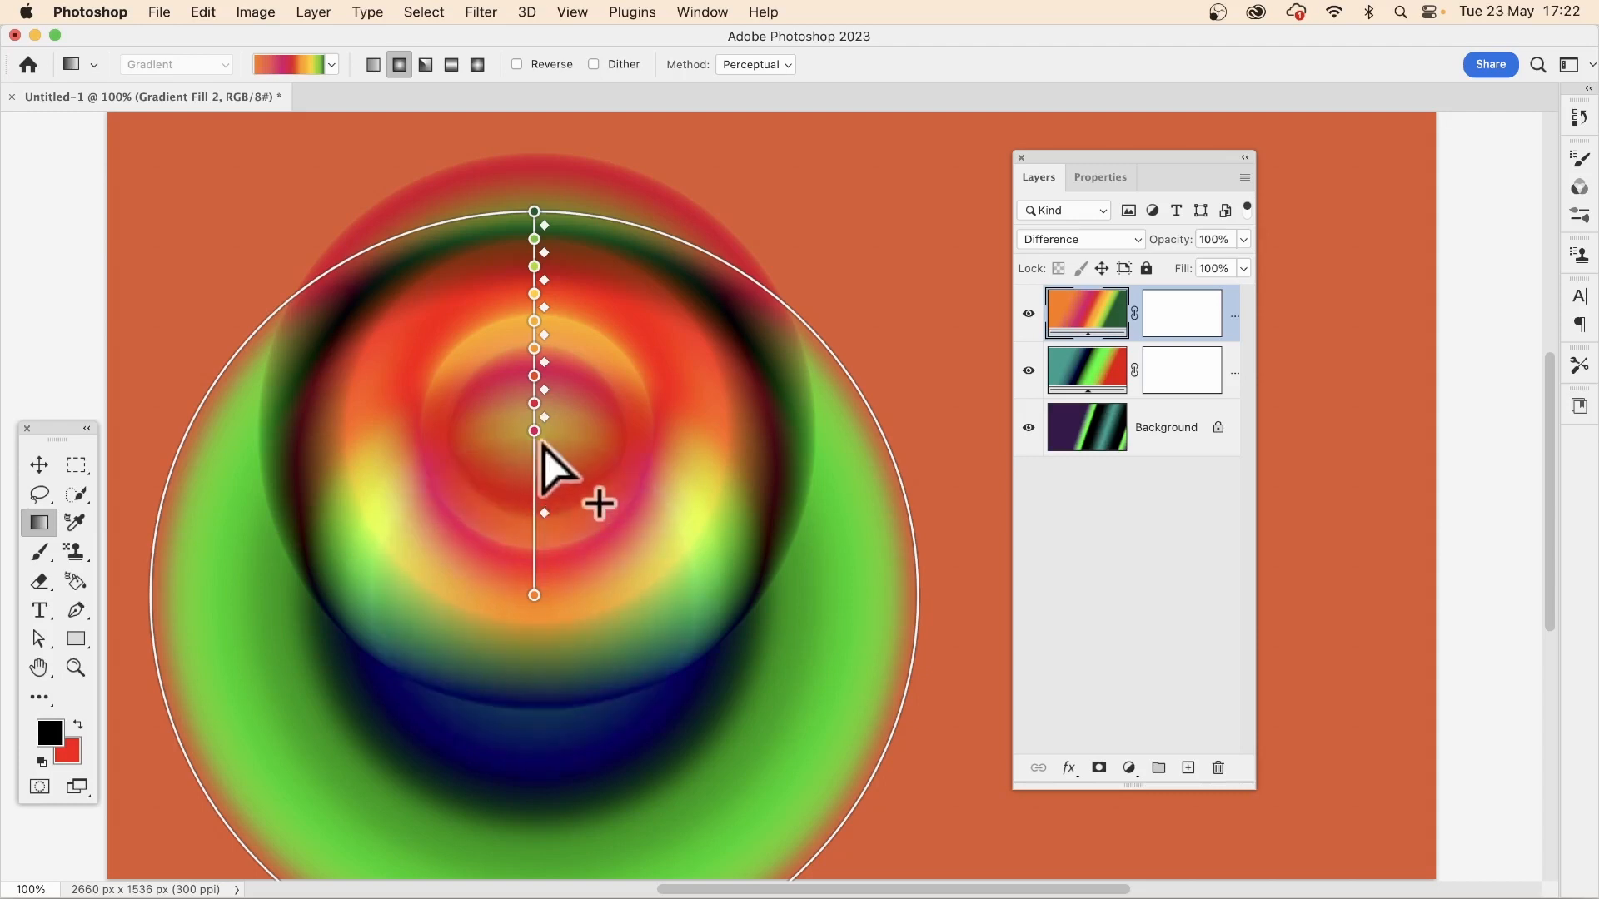
key(Delete)
click(534, 403)
key(Delete)
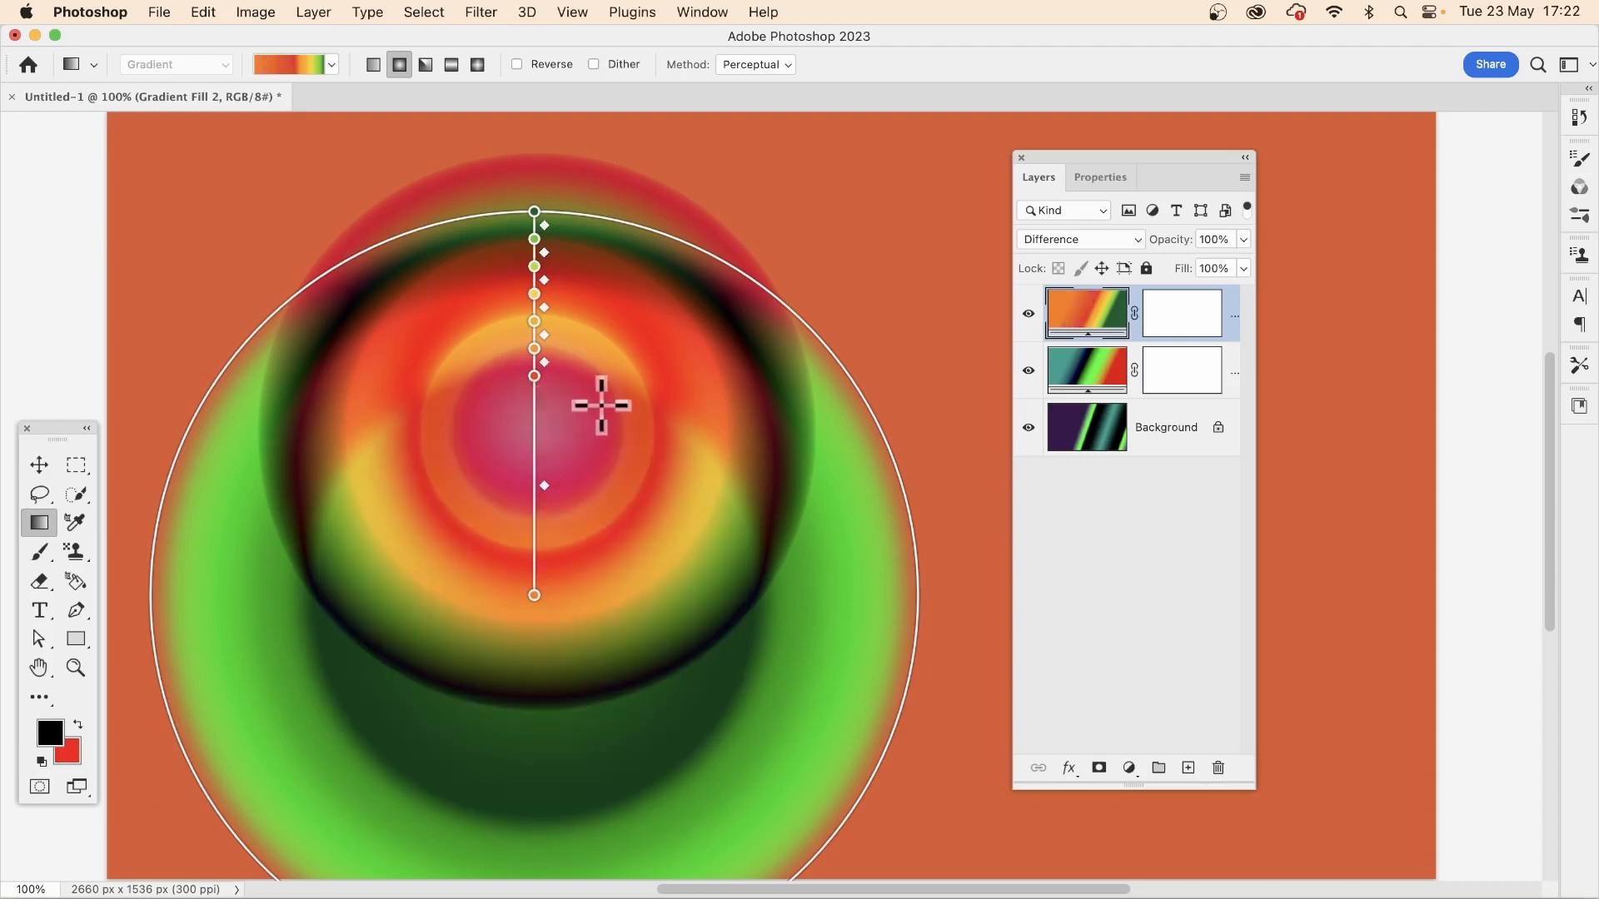
Step: Slide the red-orange stop towards the centre and its outer midpoint outward, and move the whole gradient down and right
drag(535, 376, 544, 530)
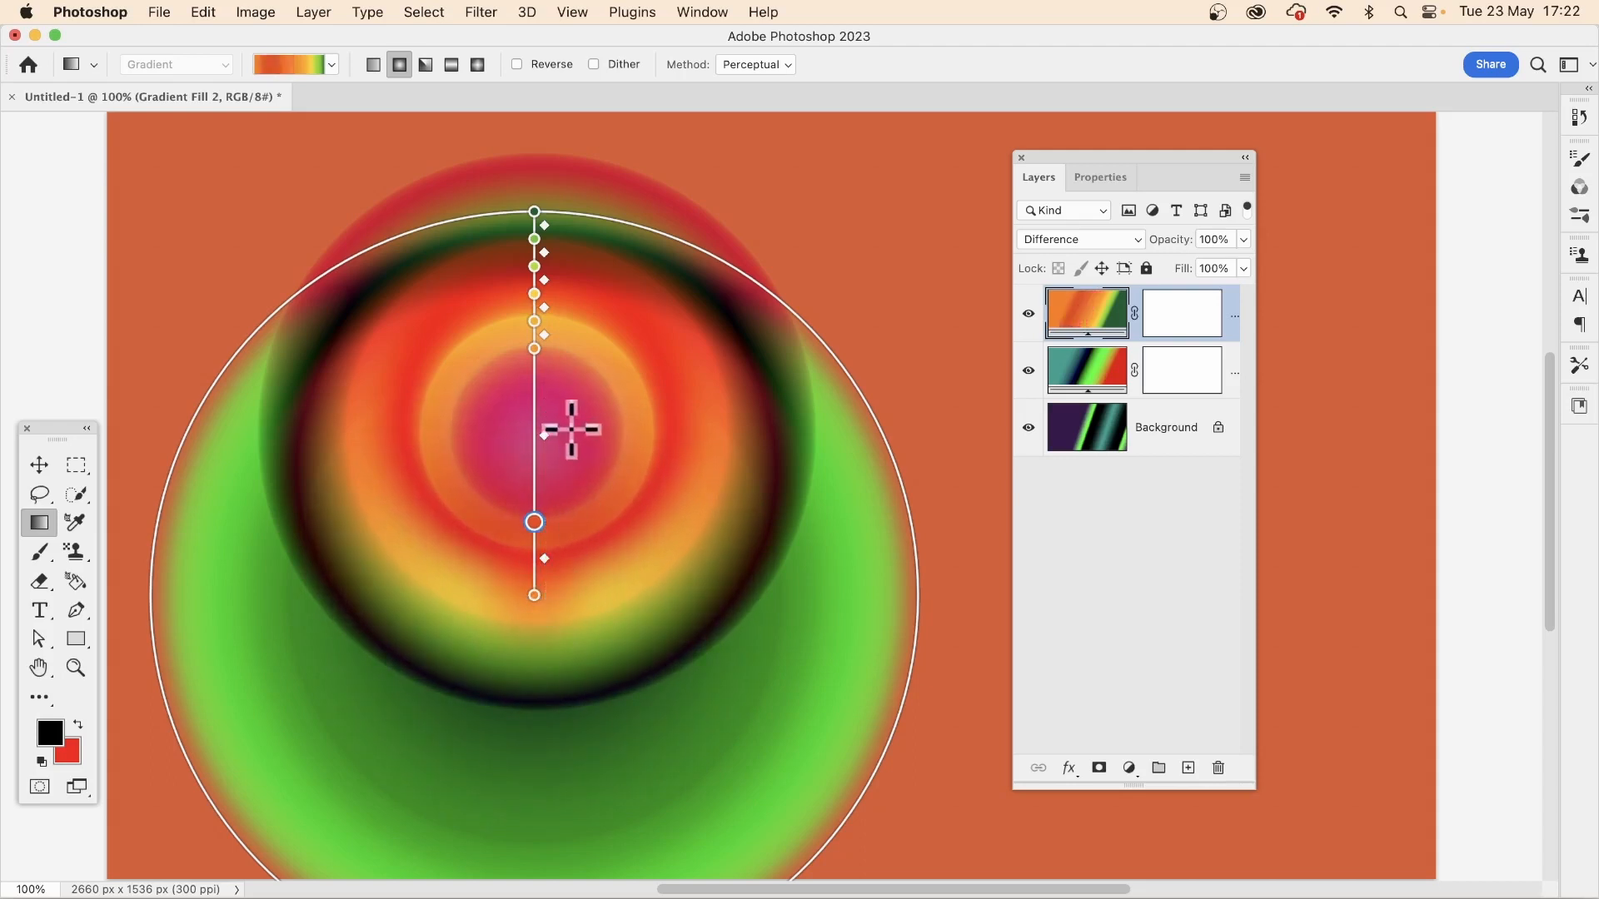
drag(544, 457, 565, 400)
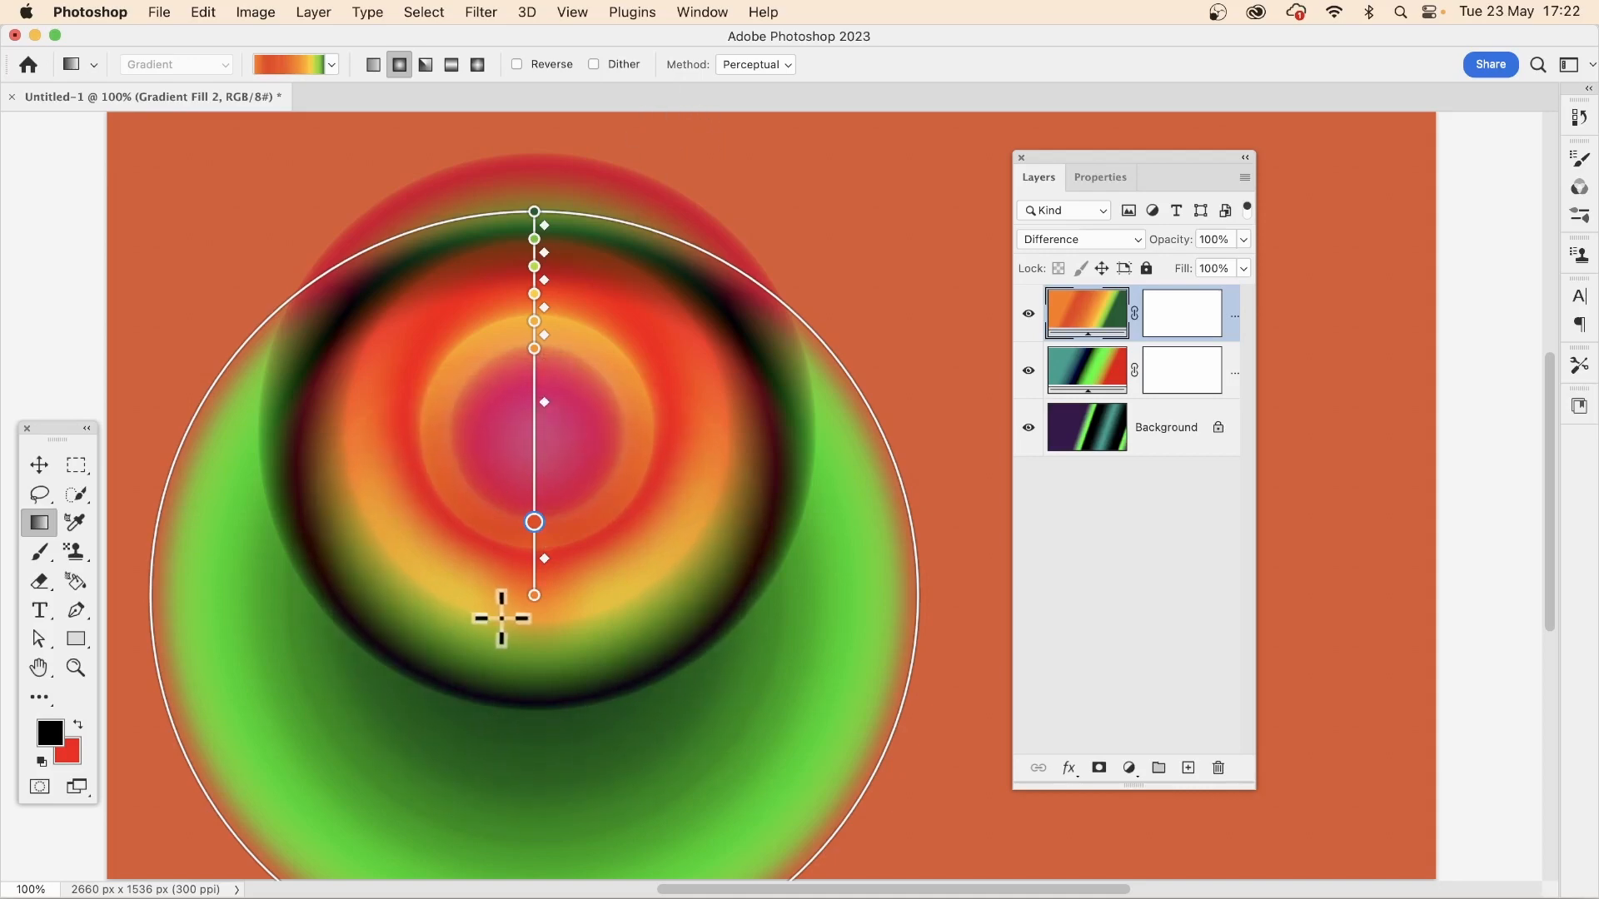
drag(529, 593, 634, 636)
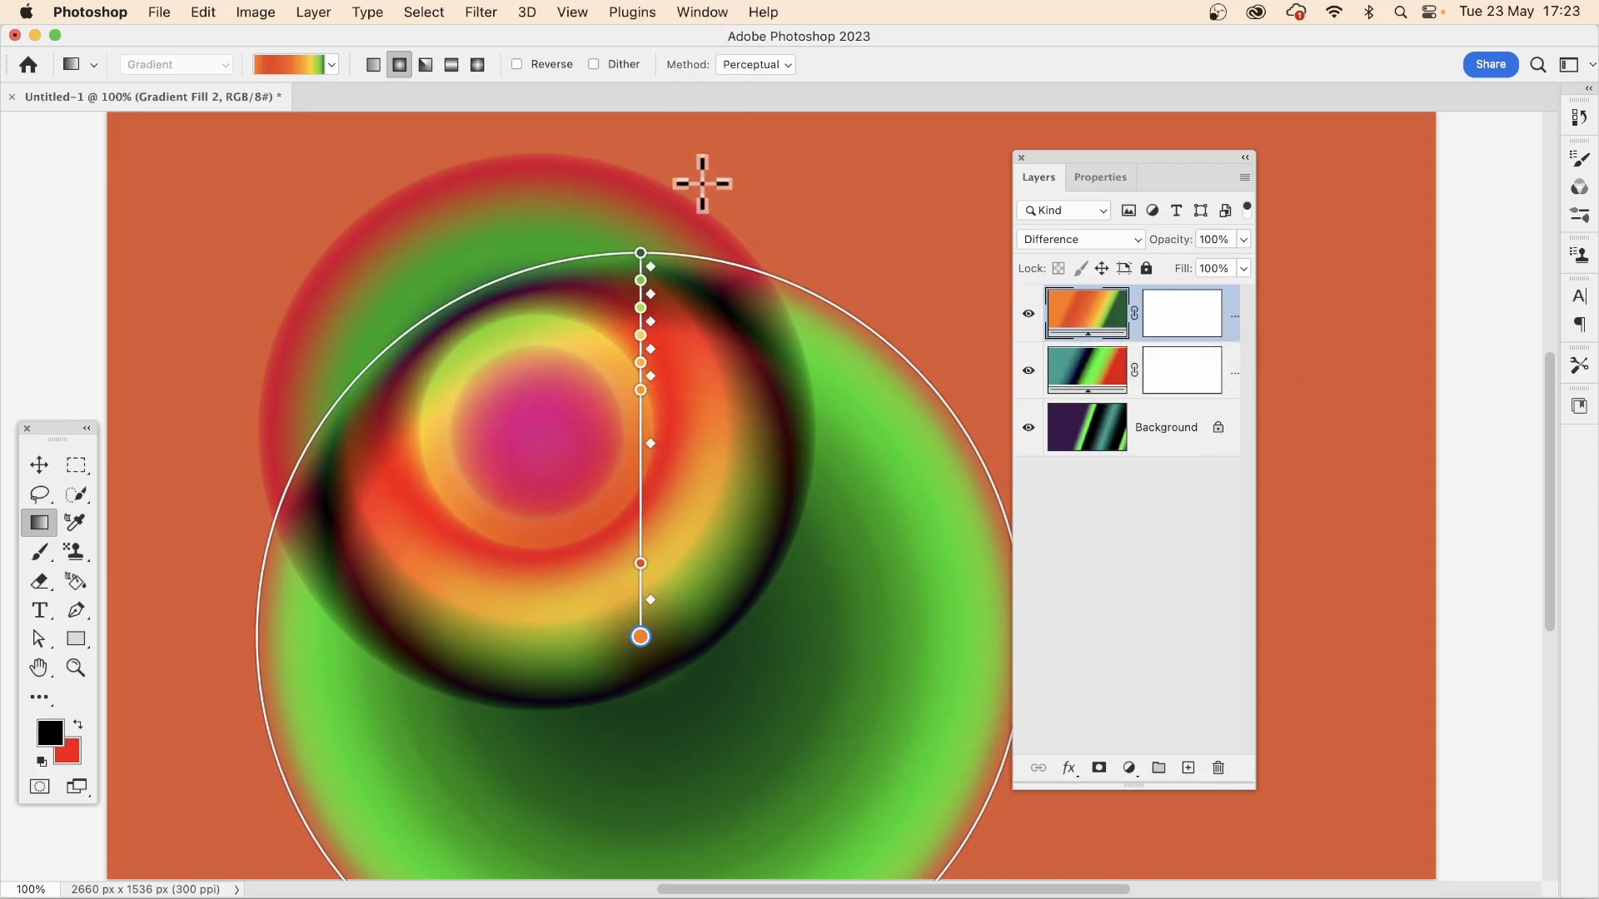
Step: Convert the uppermost gradient fill layer to a smart object
click(1144, 551)
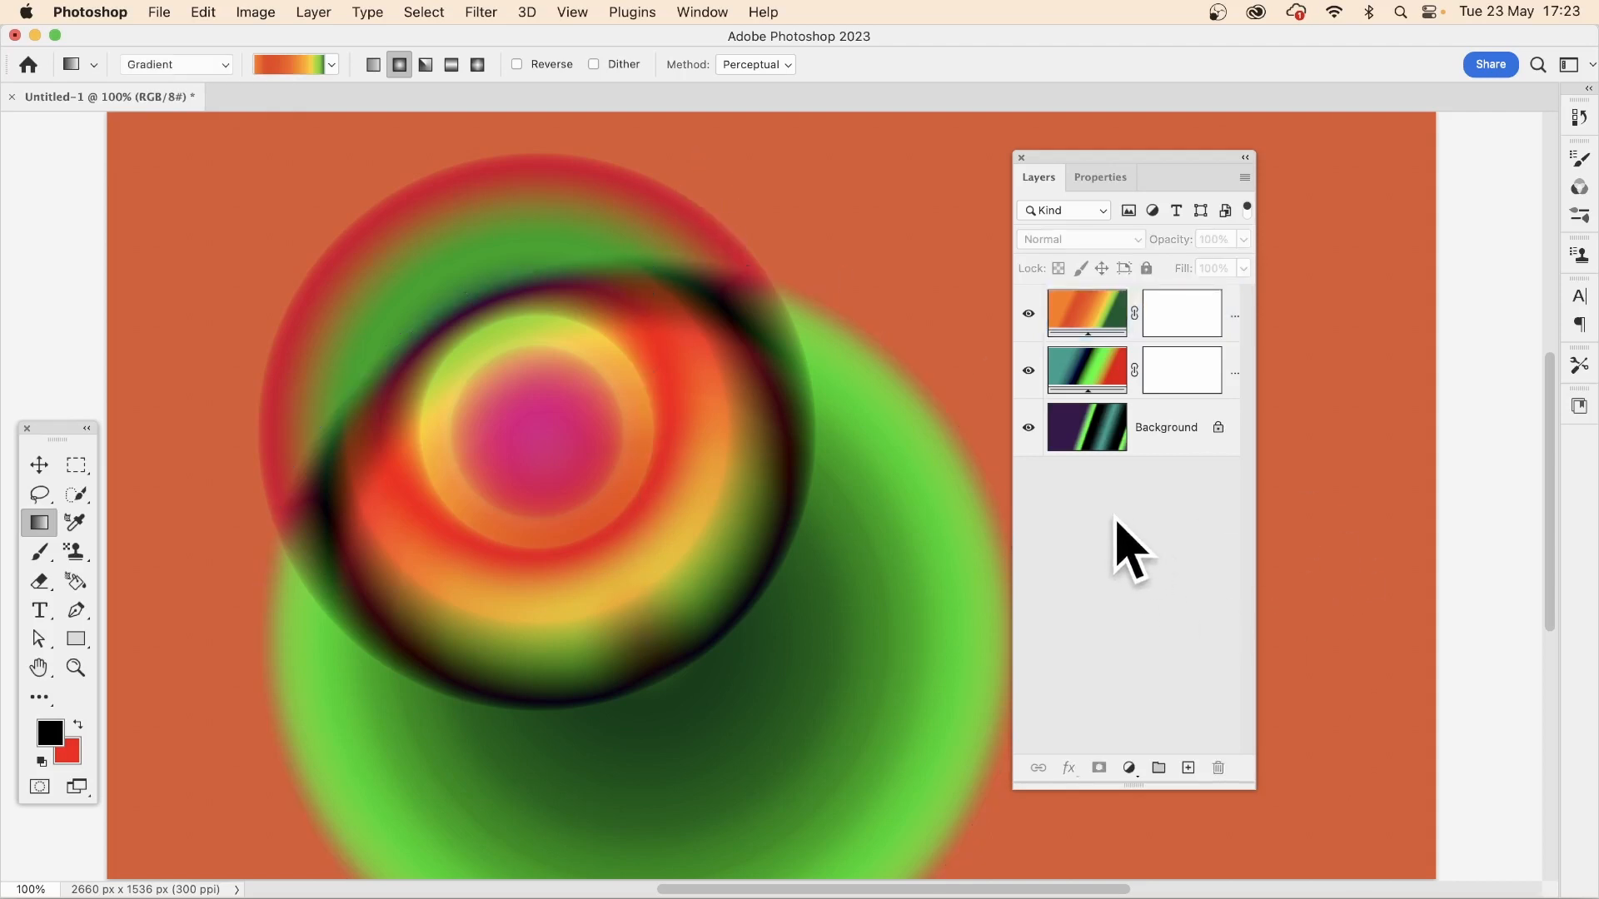
click(1087, 312)
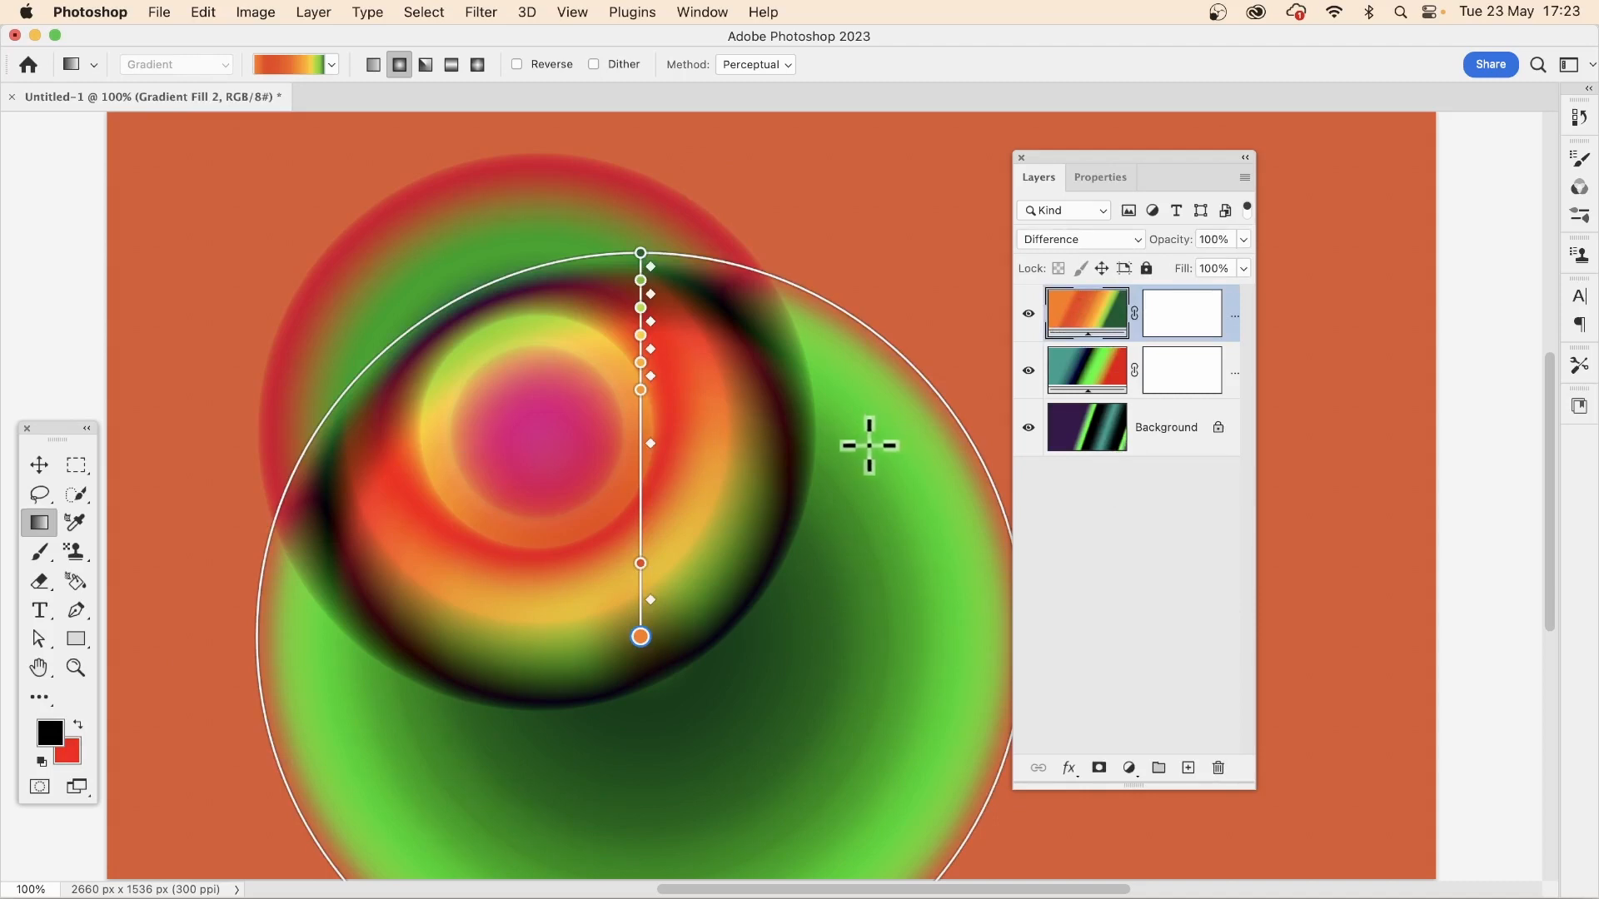
click(313, 12)
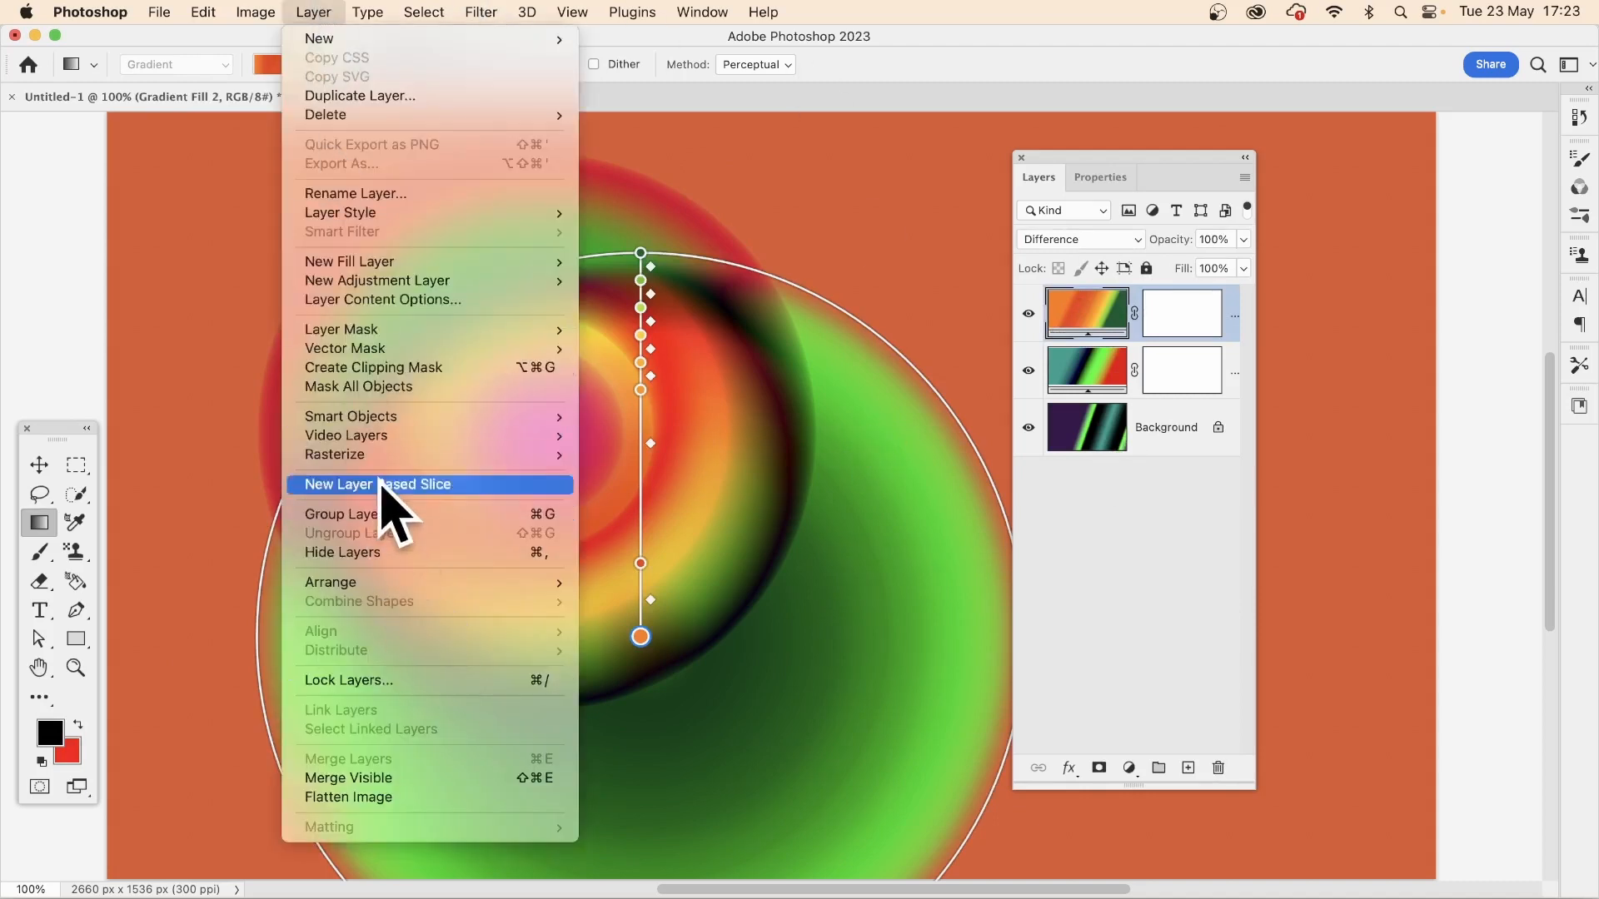
mouse_move(389, 455)
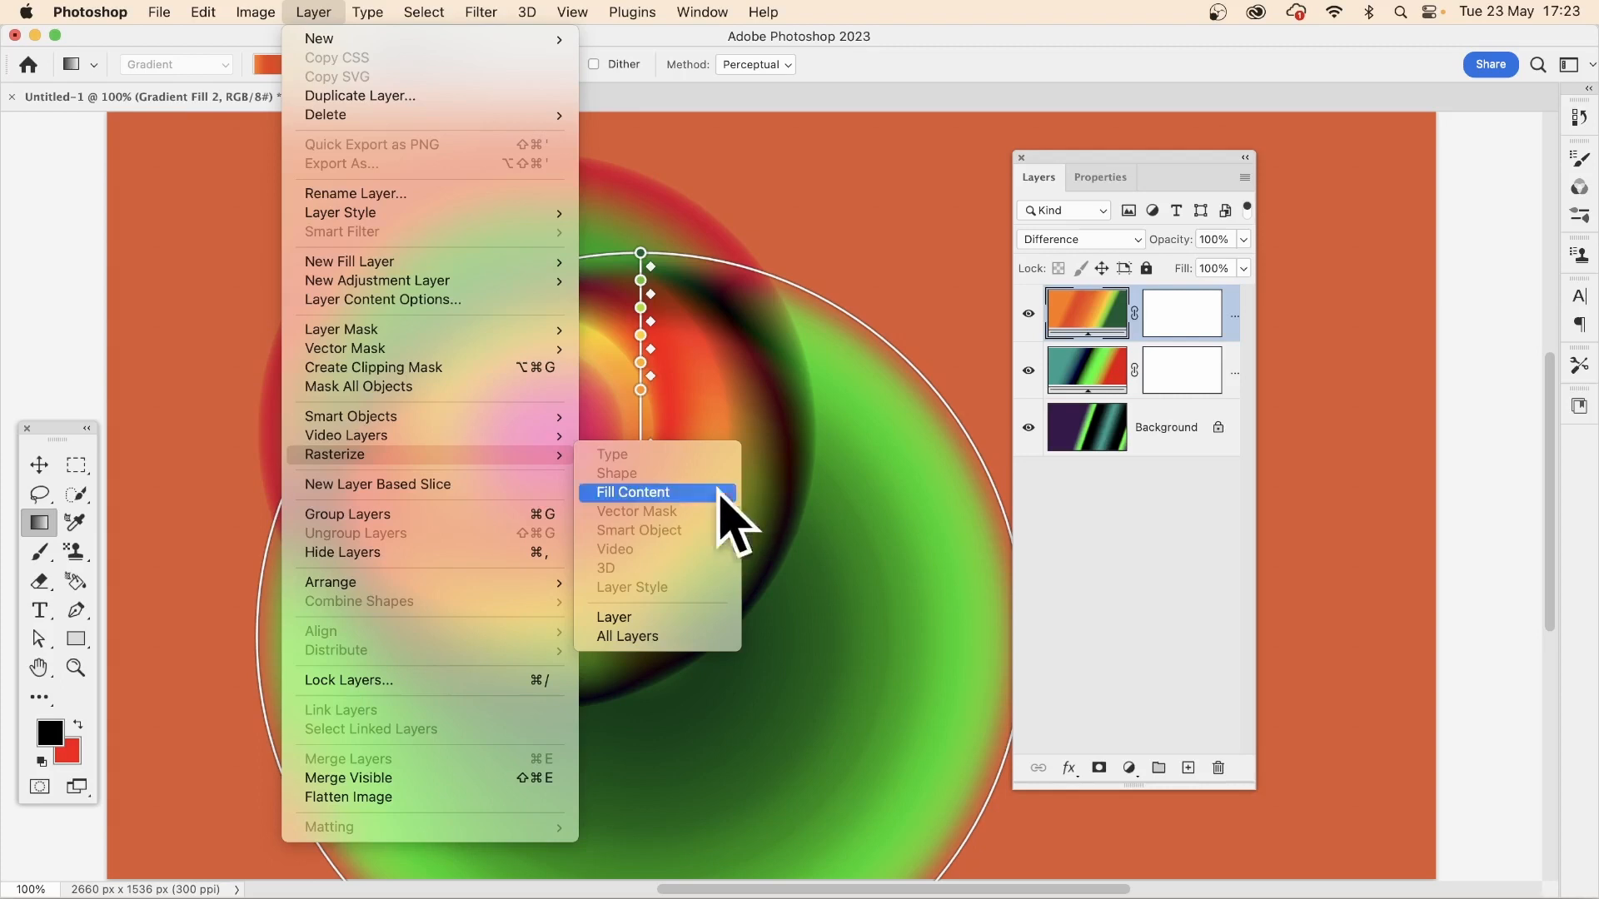
mouse_move(517, 418)
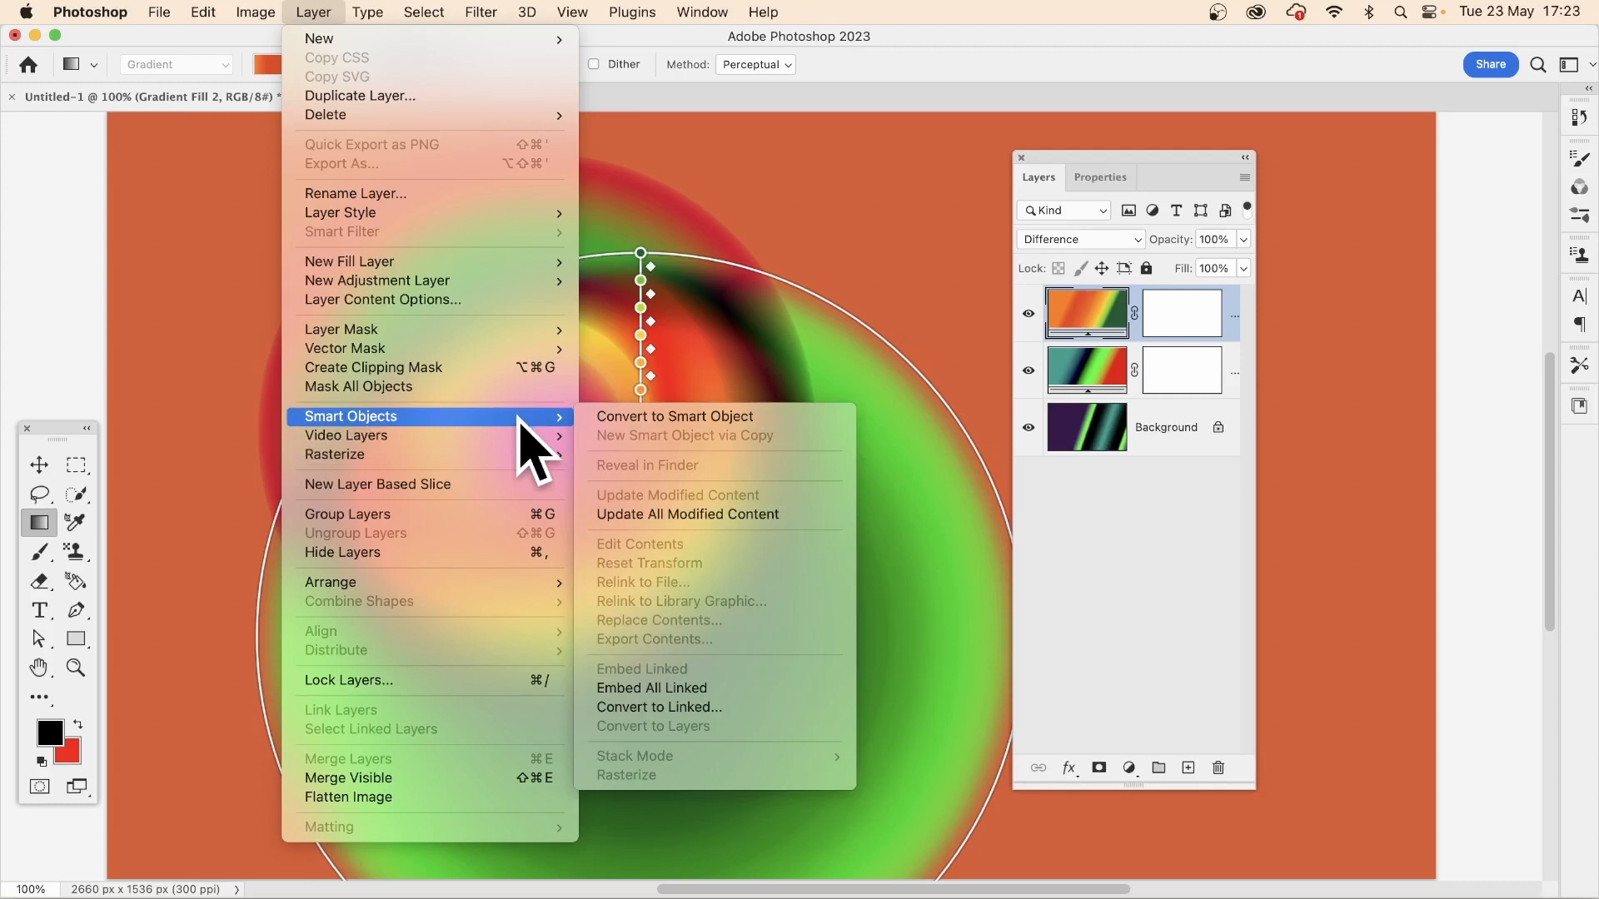
click(673, 417)
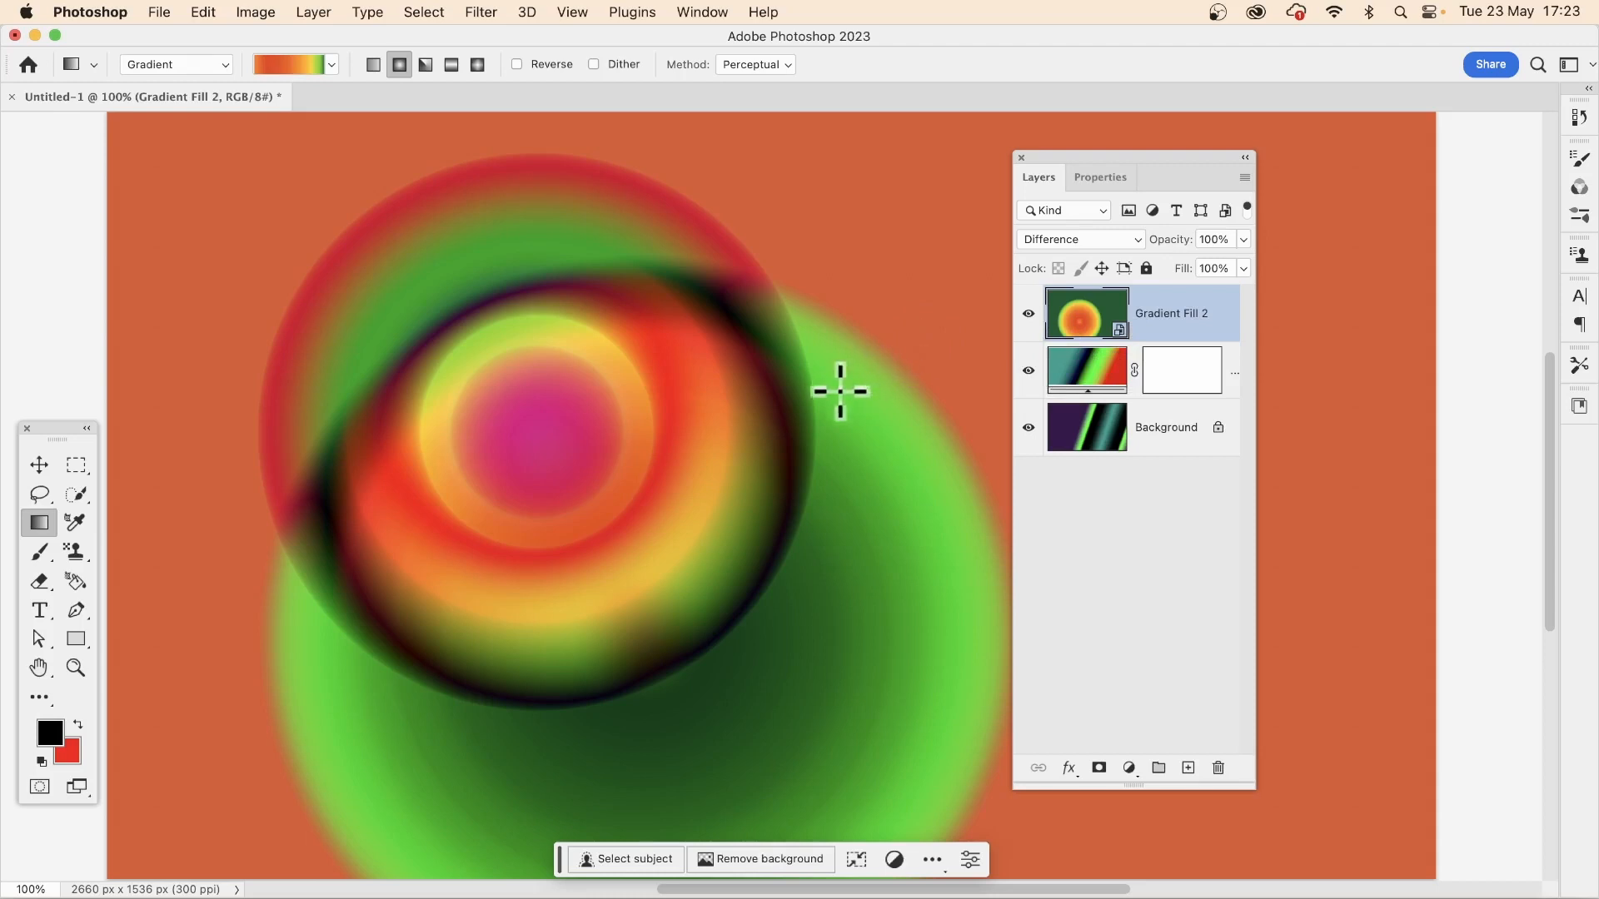
Step: Open the smart object's contents and move its gradient centre up and left on the canvas
double_click(1122, 331)
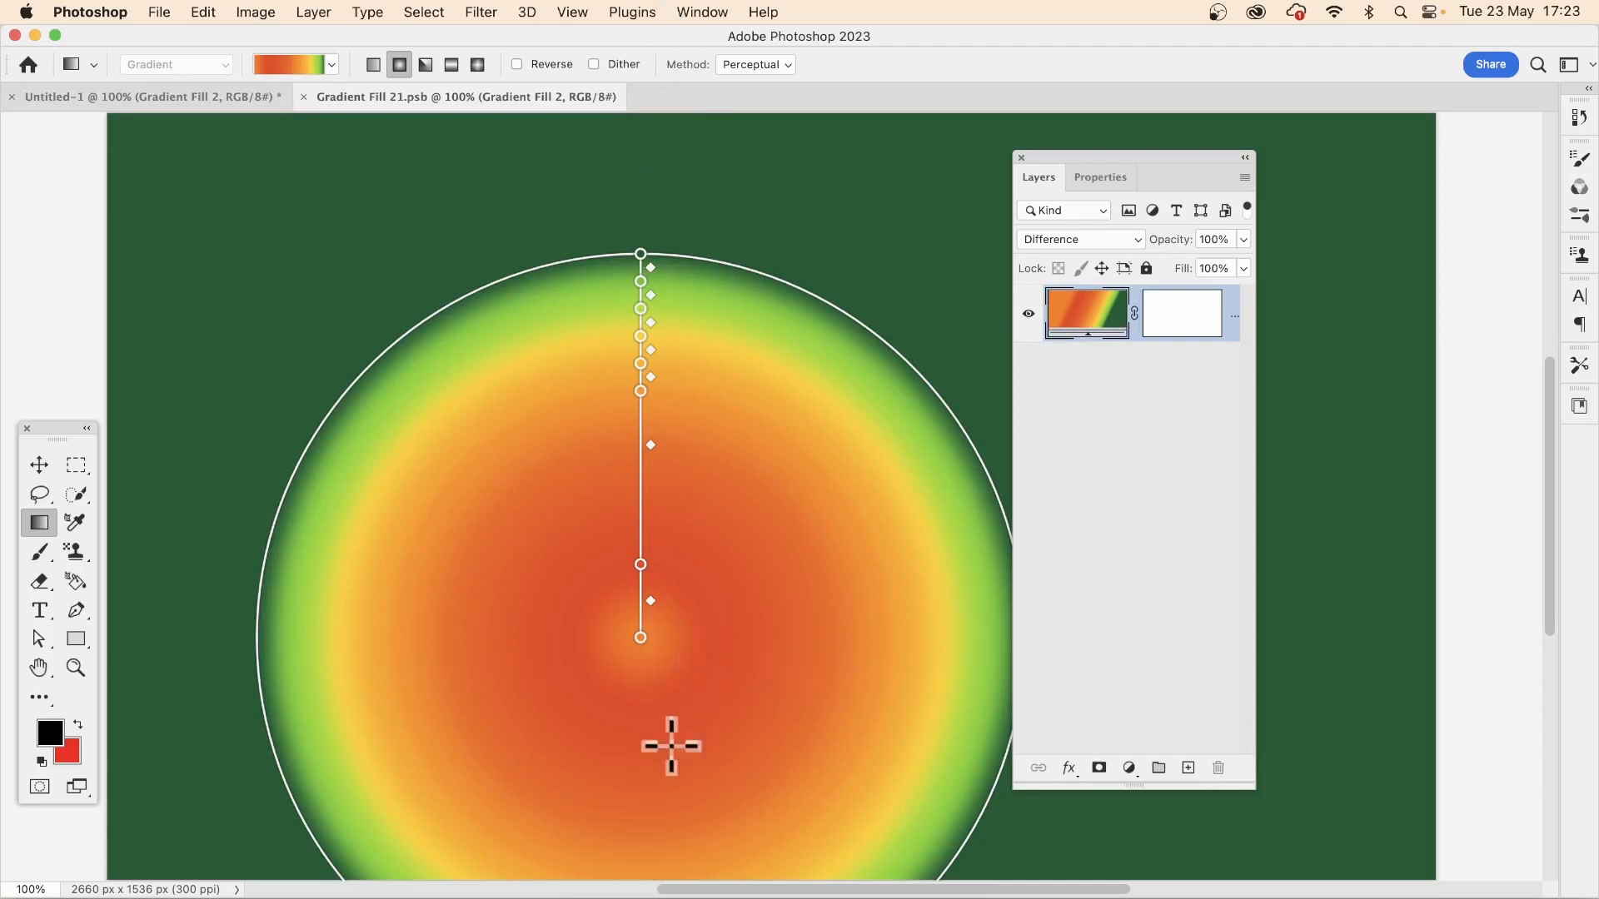
drag(638, 639, 590, 467)
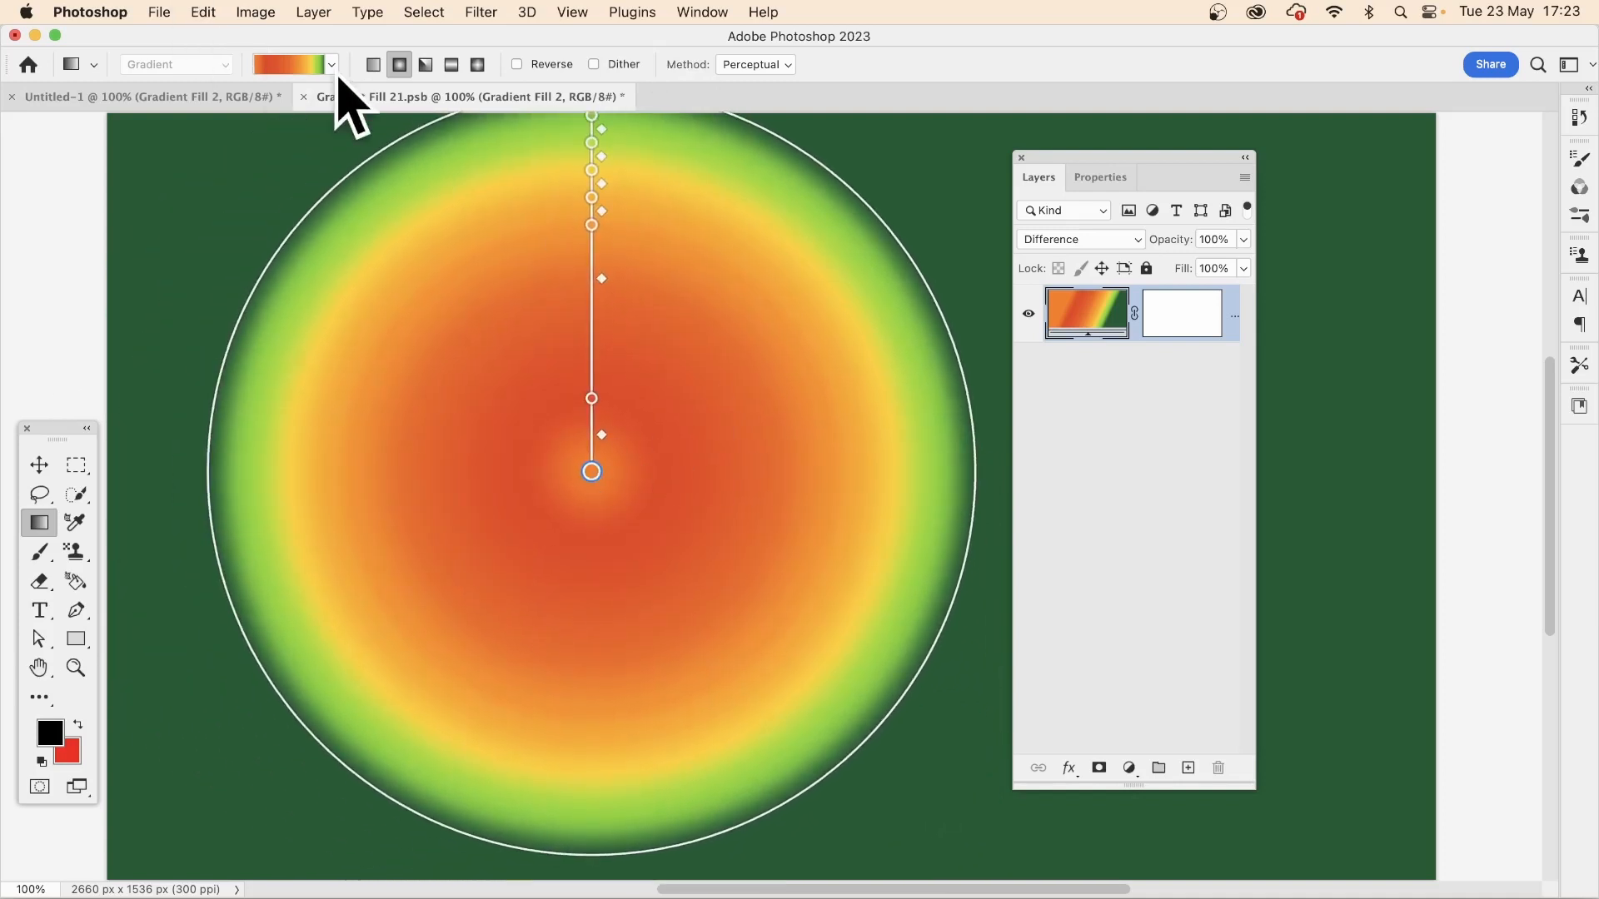
Step: Recolour the centre stop of the gradient inside the smart object cyan (03e4ff)
double_click(590, 470)
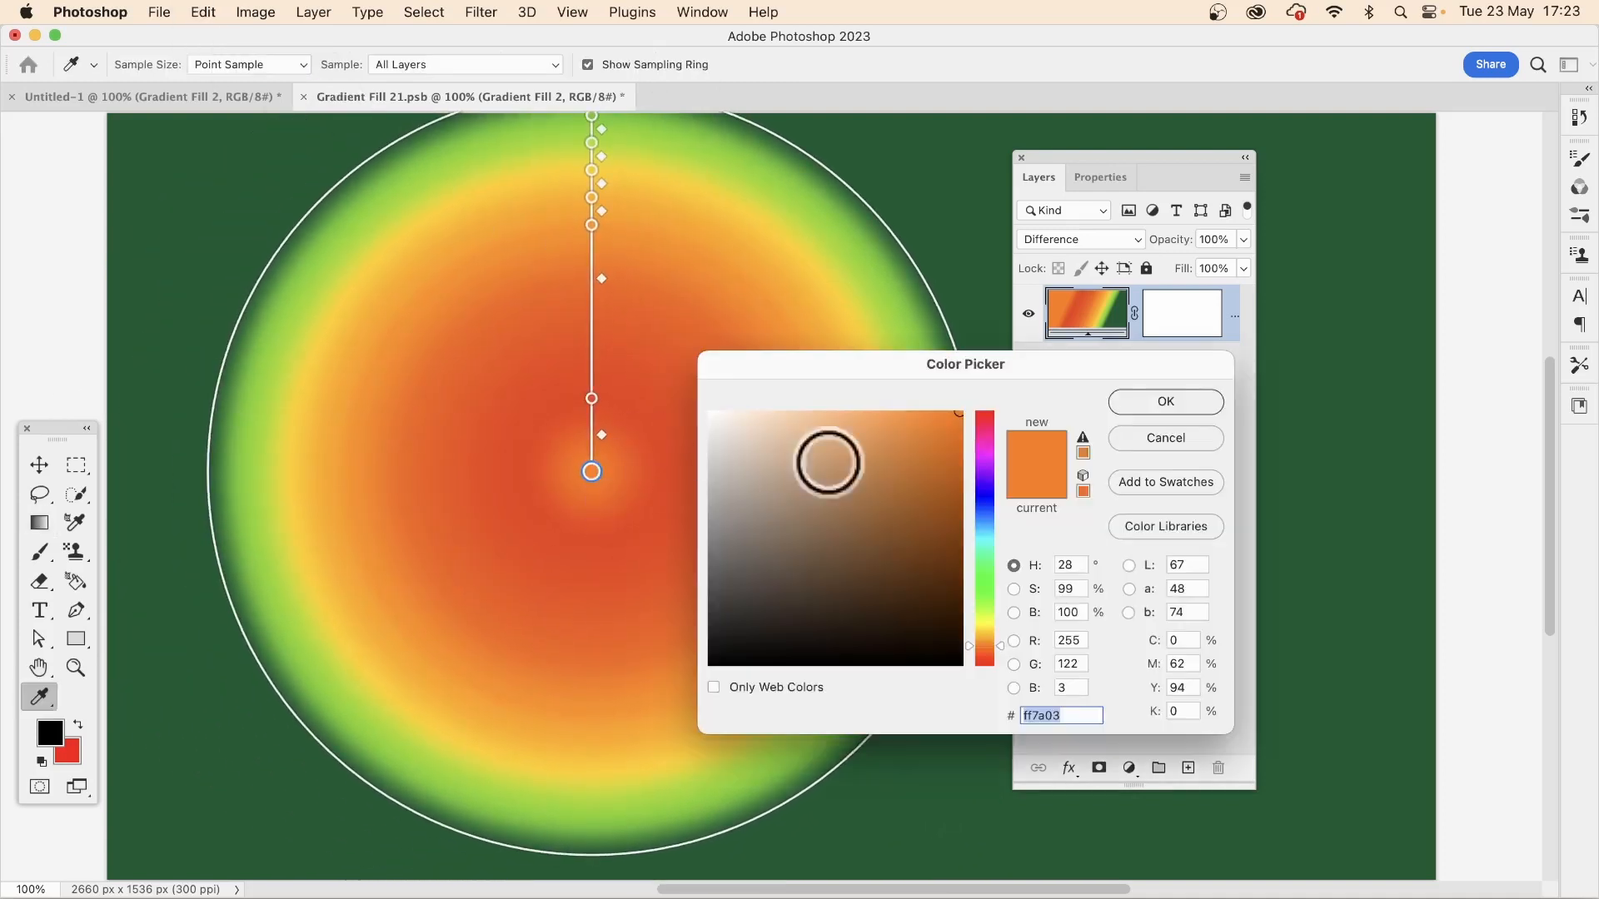
click(984, 534)
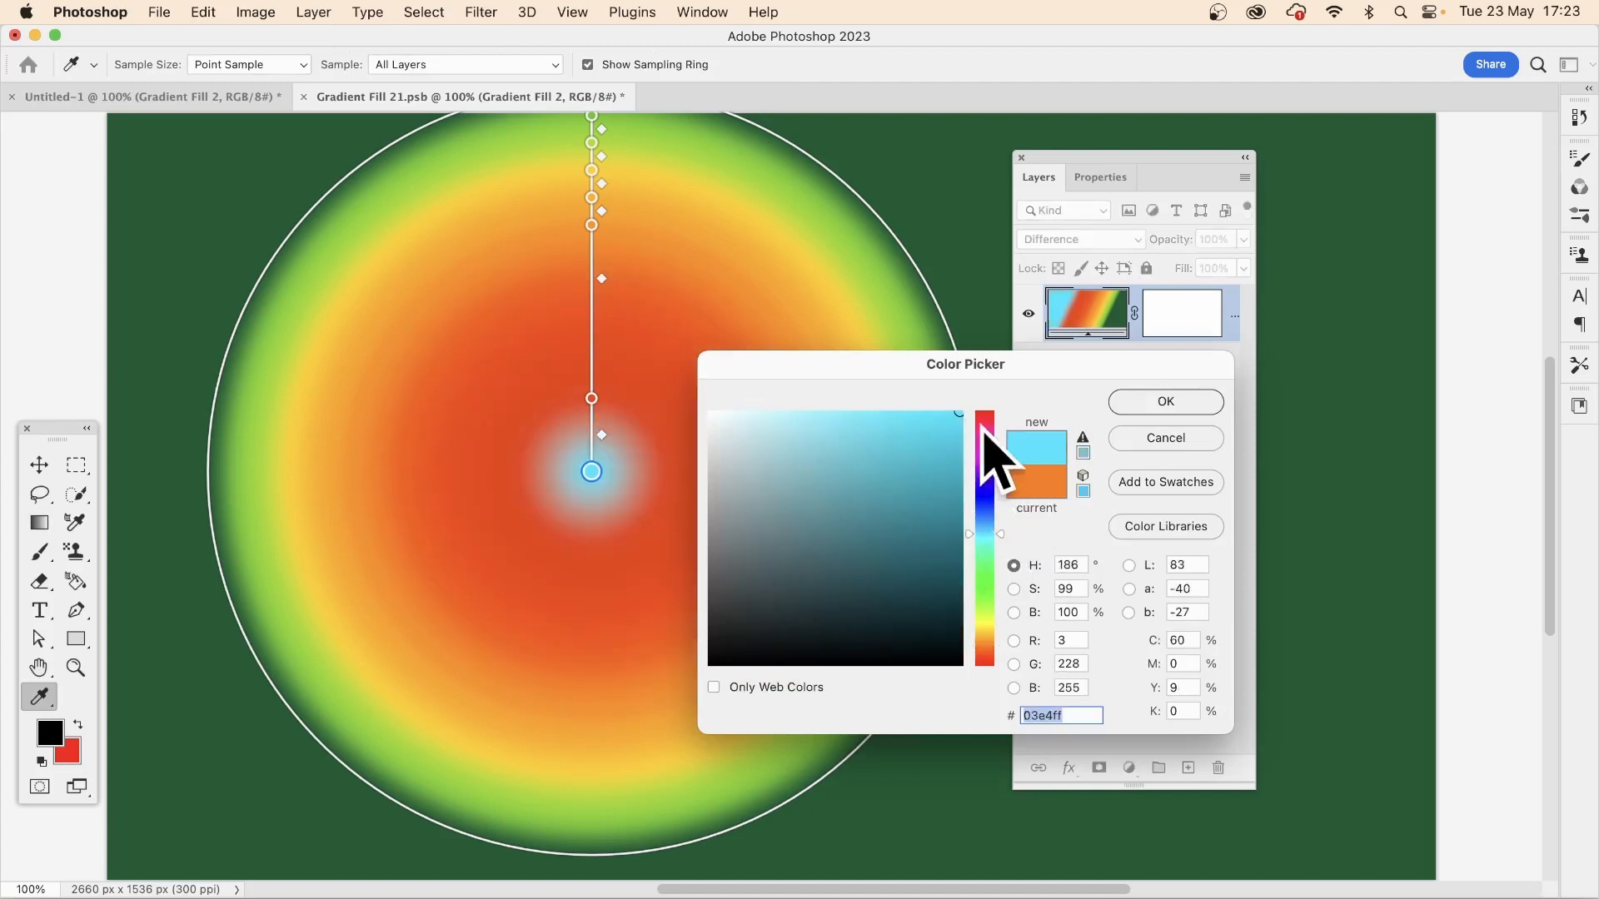
click(1166, 402)
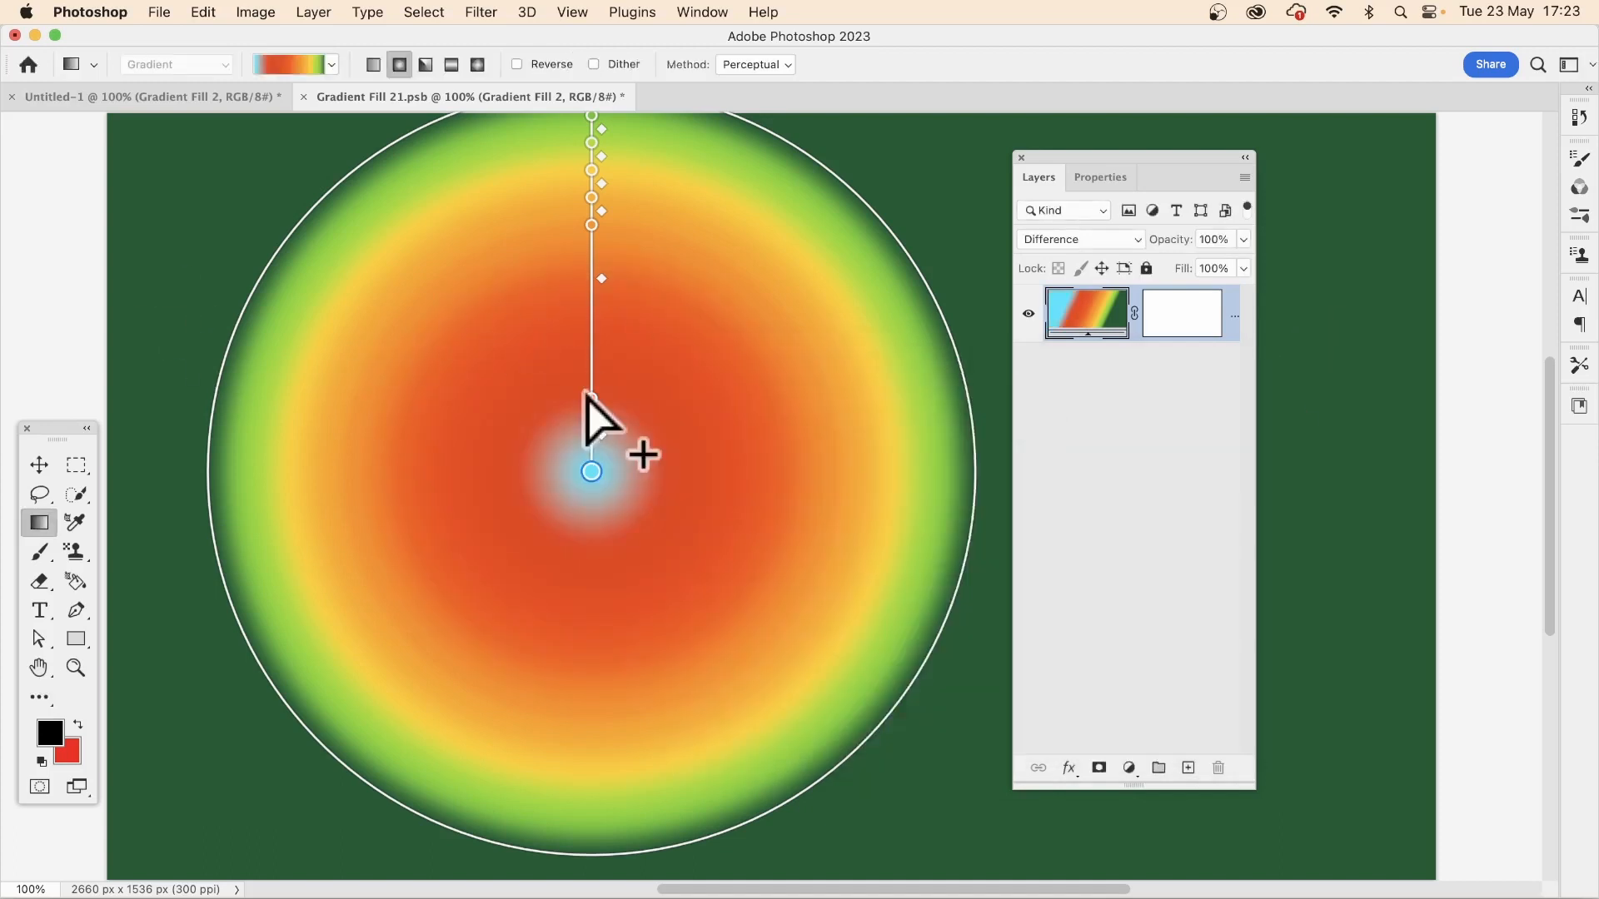
Step: Remove the red-orange stop nearest the cyan centre of the gradient, and close the smart object's contents with the changes saved
drag(586, 393, 554, 242)
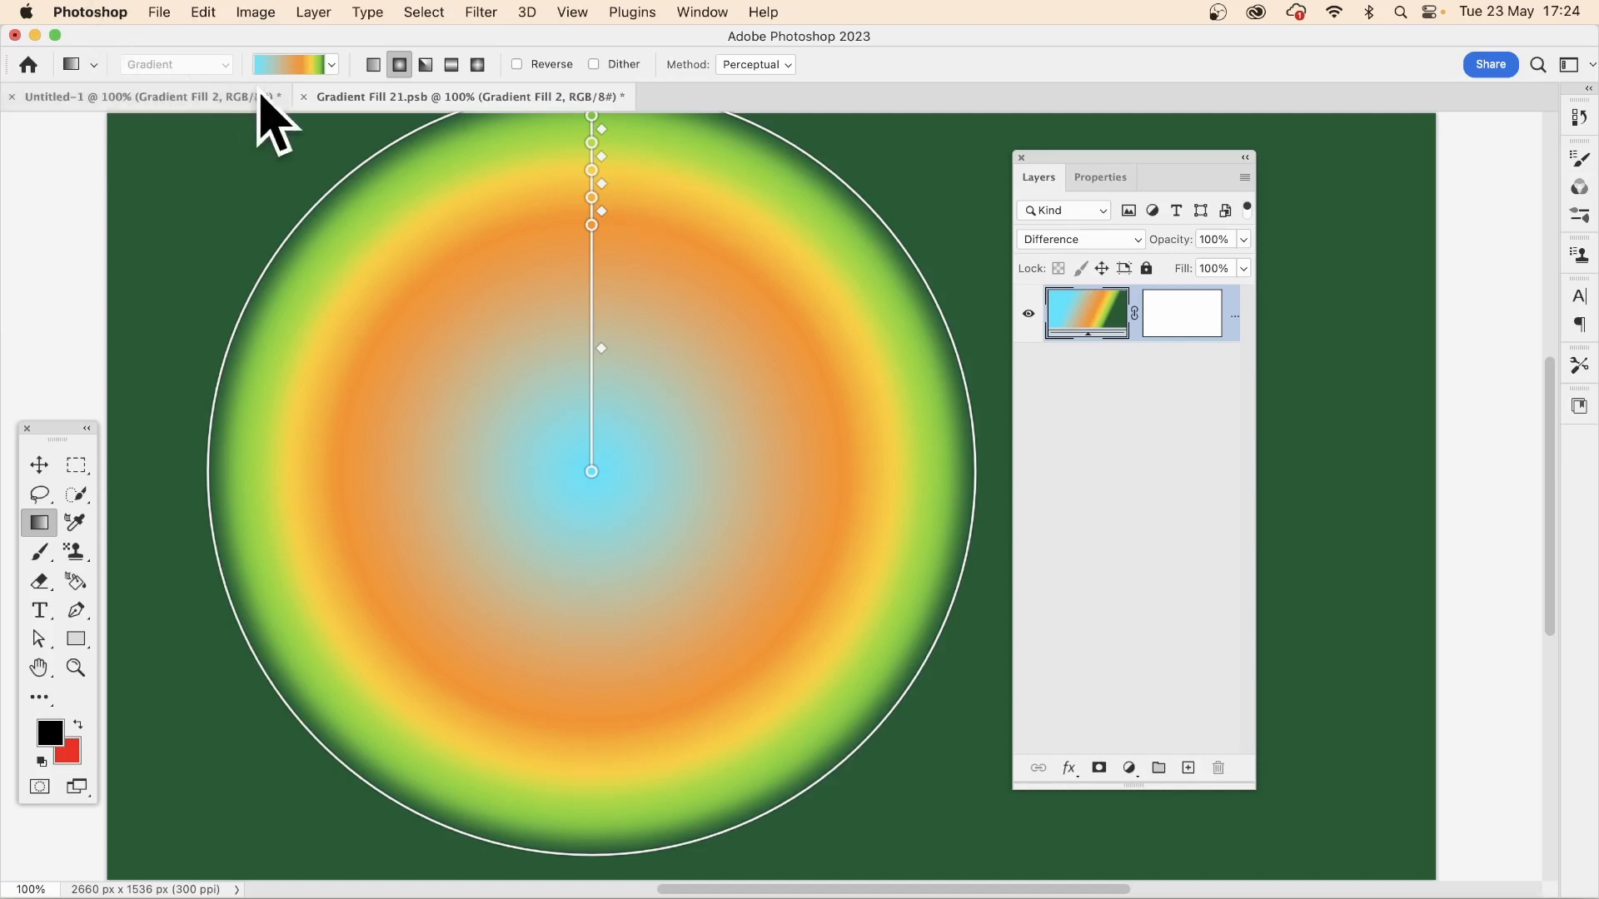
click(304, 97)
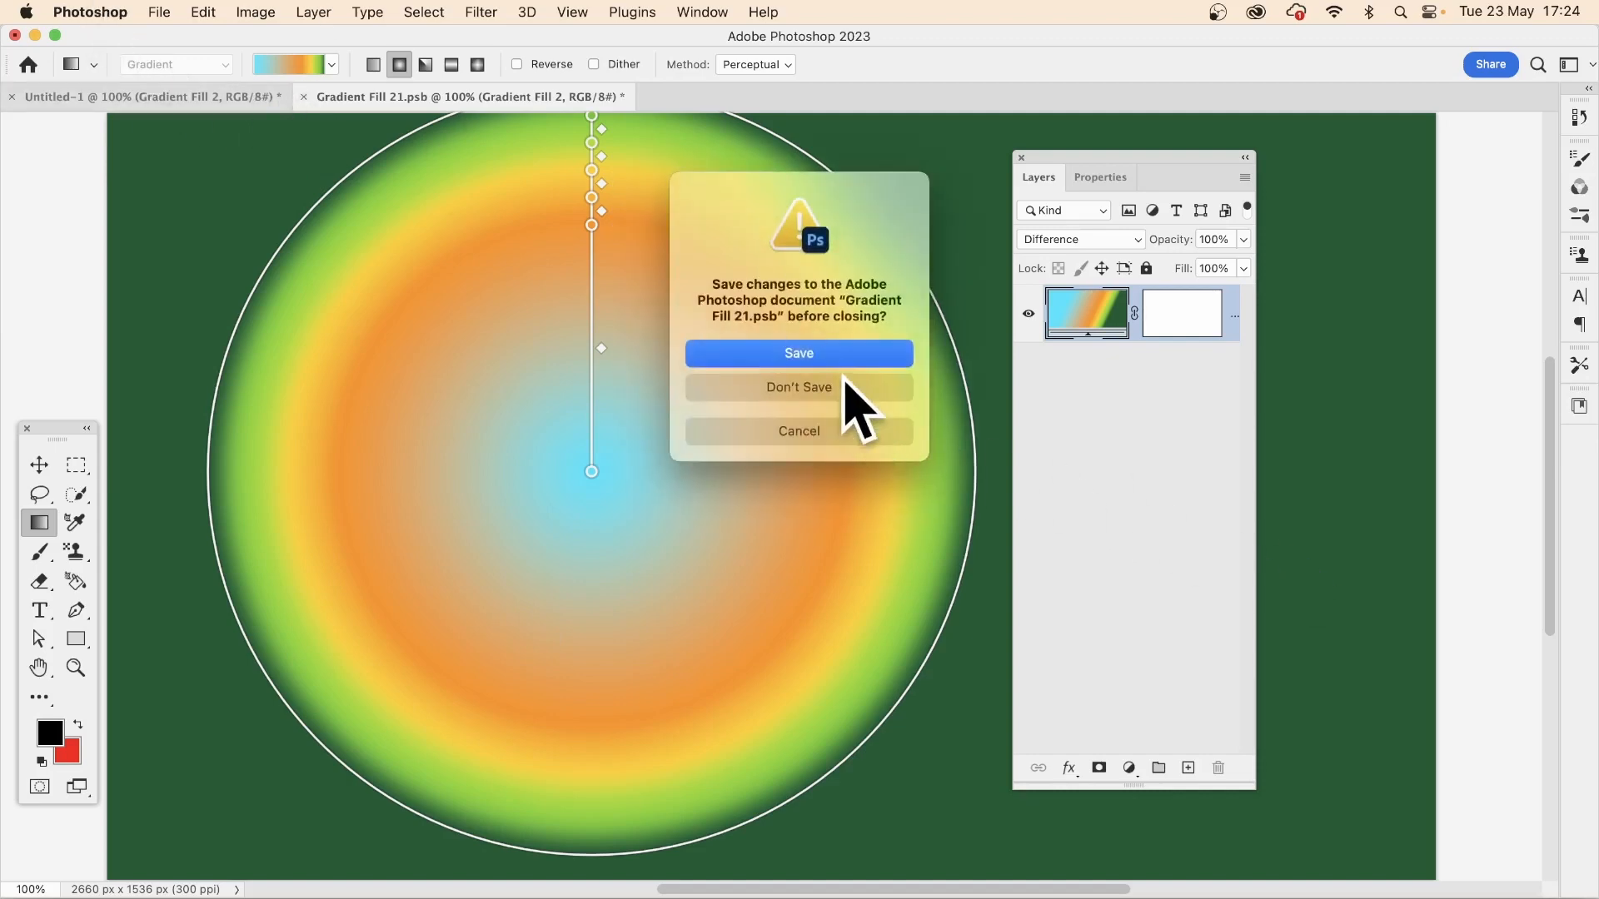
click(816, 356)
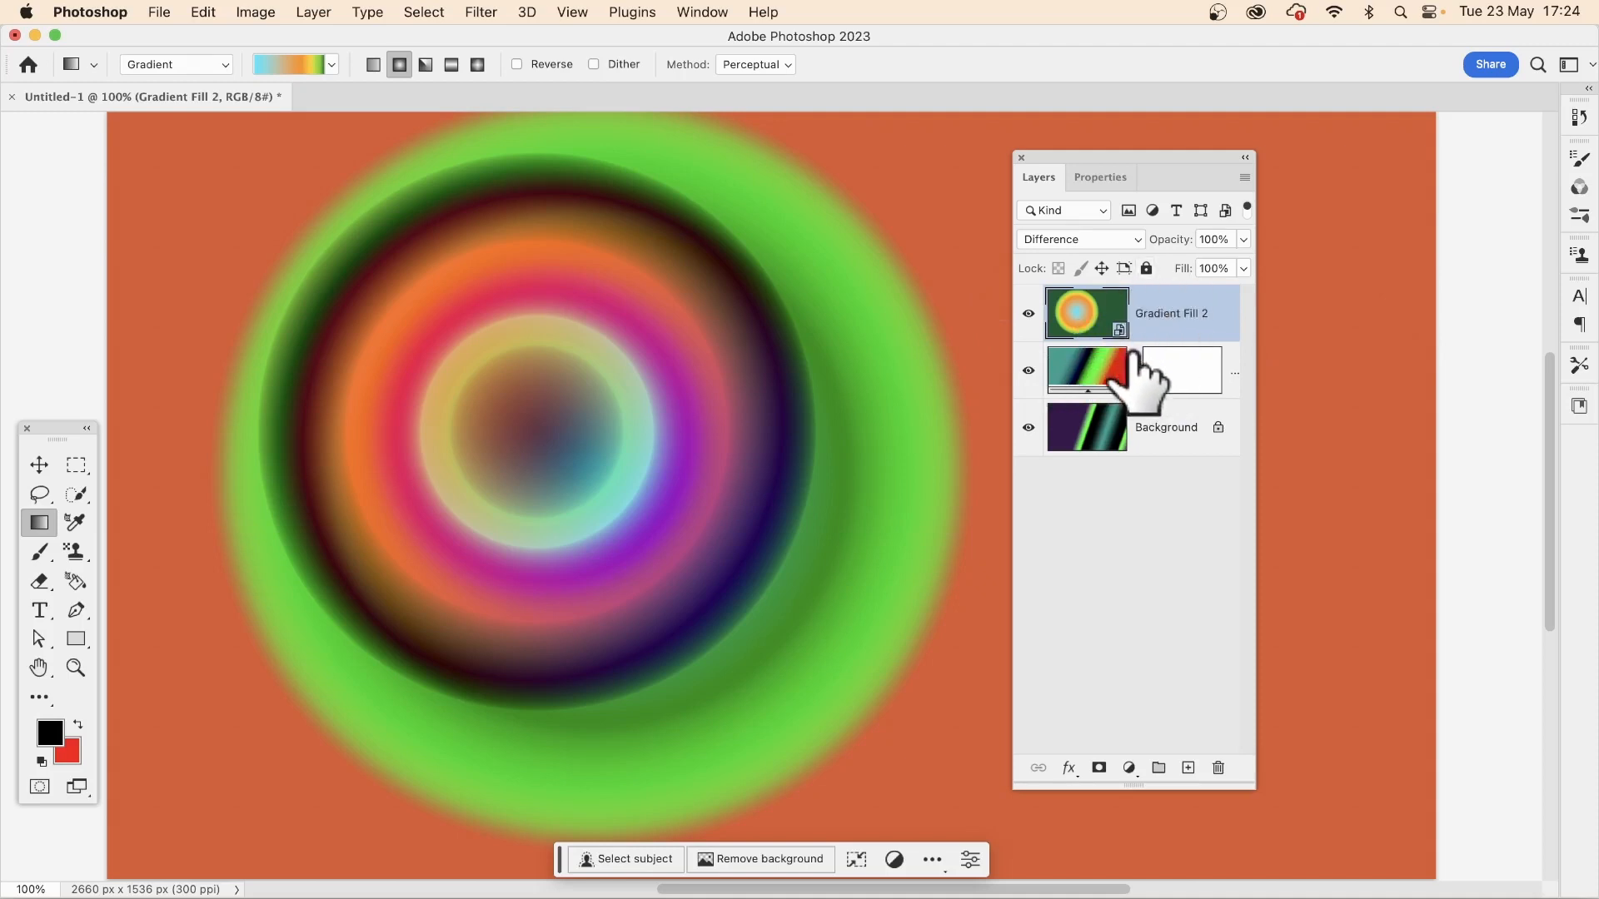
Step: Apply the Wave distortion twice as smart filters on the Gradient Fill 2 smart object
click(475, 10)
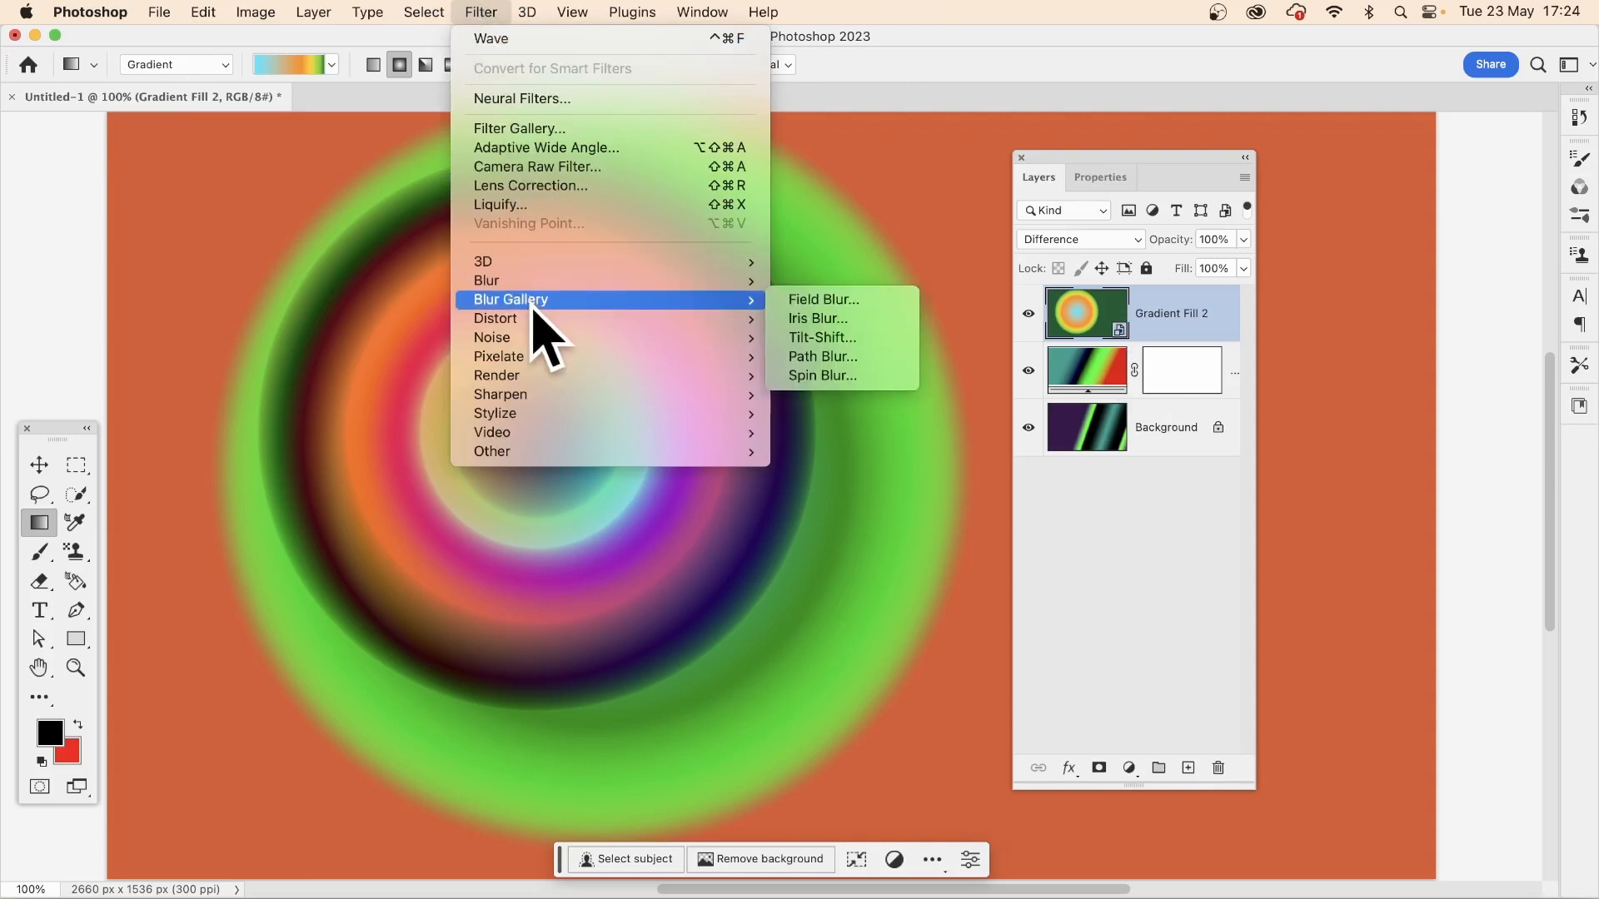
mouse_move(733, 319)
click(908, 452)
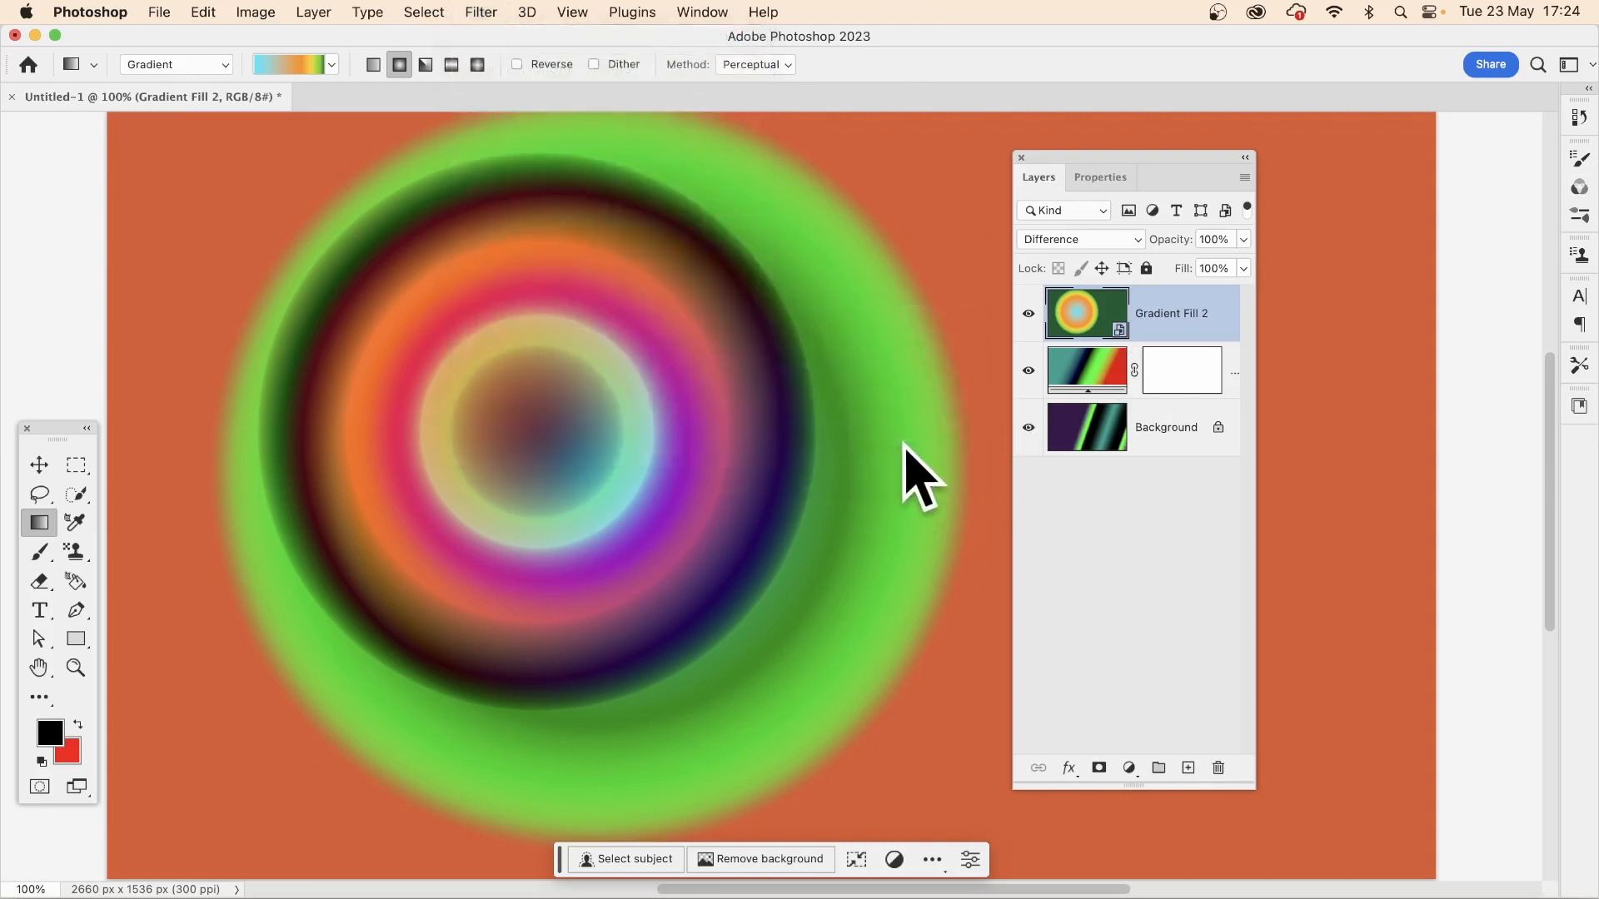
click(1070, 260)
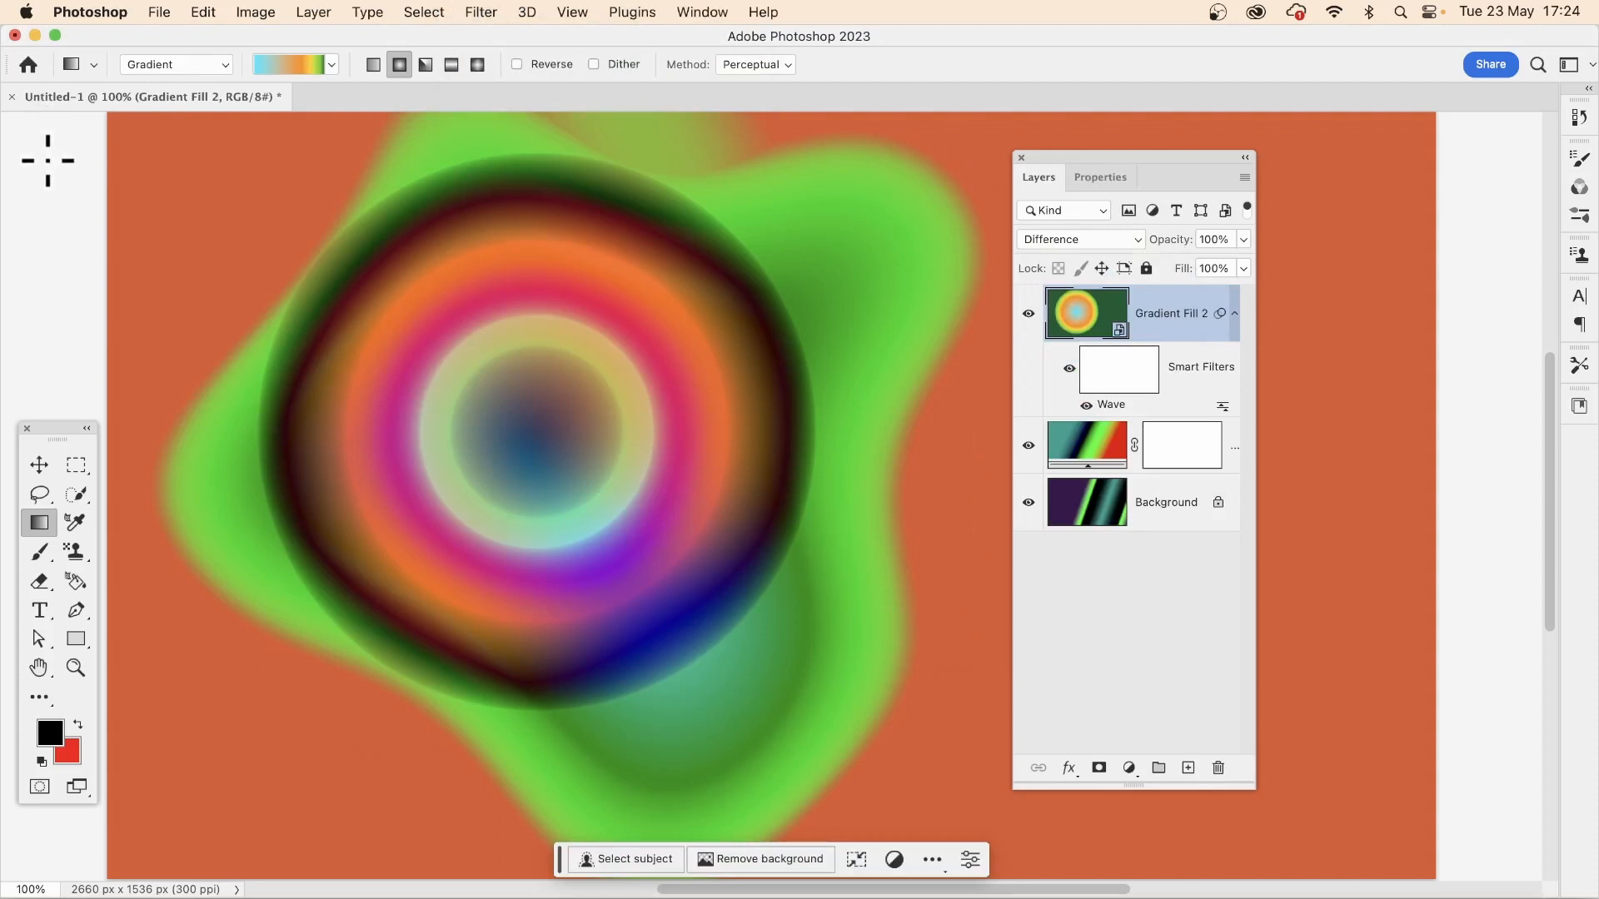
click(480, 12)
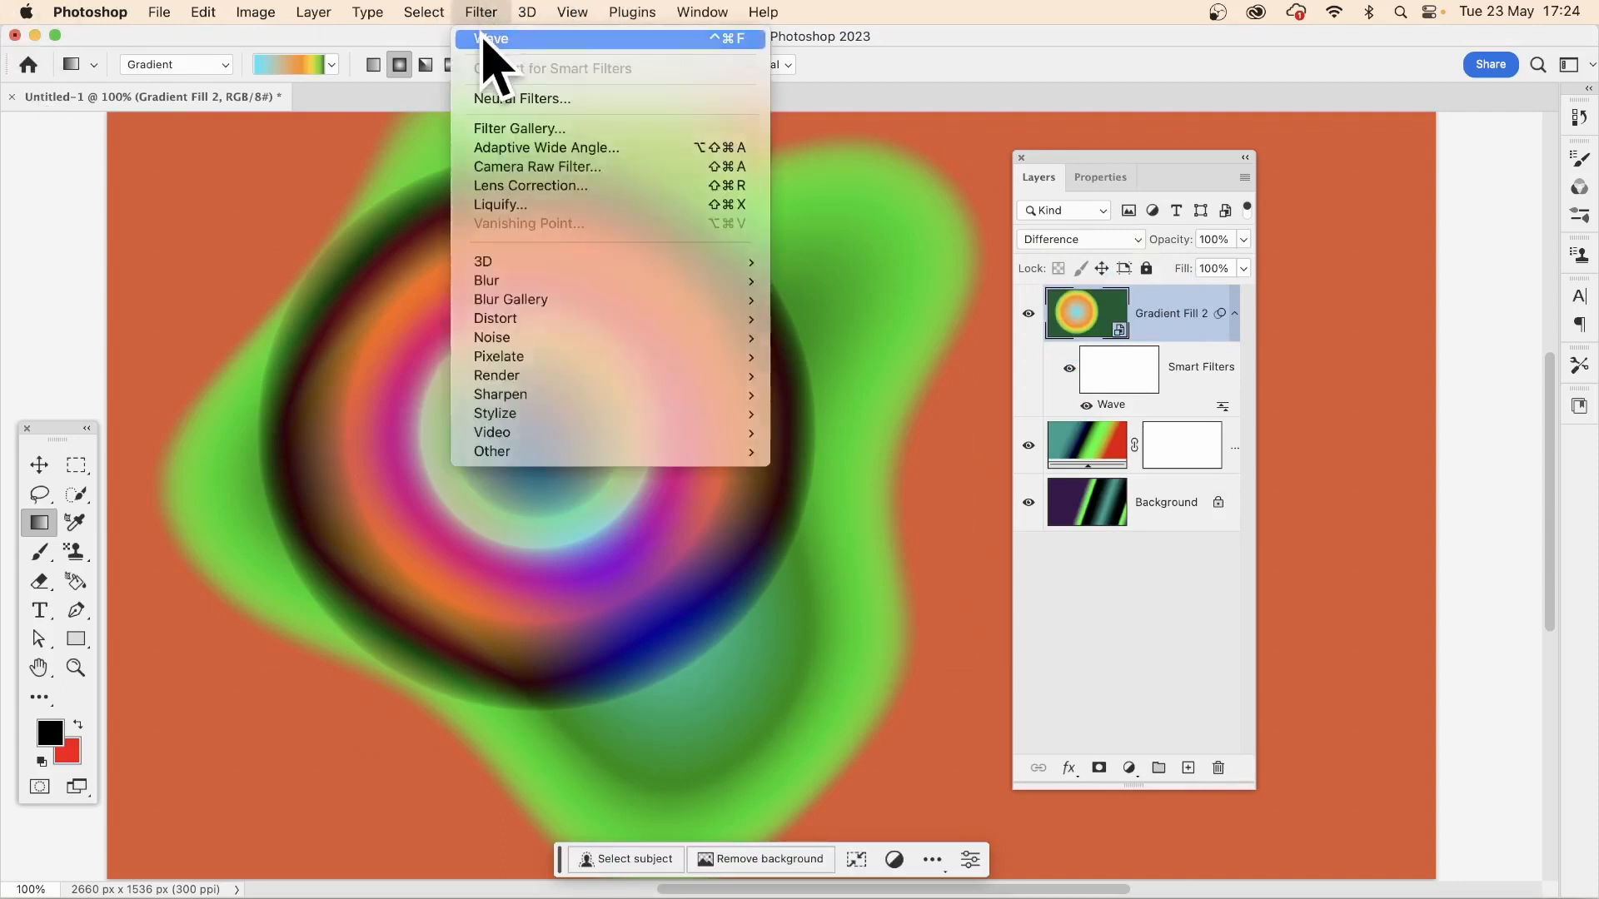
click(491, 39)
click(1083, 258)
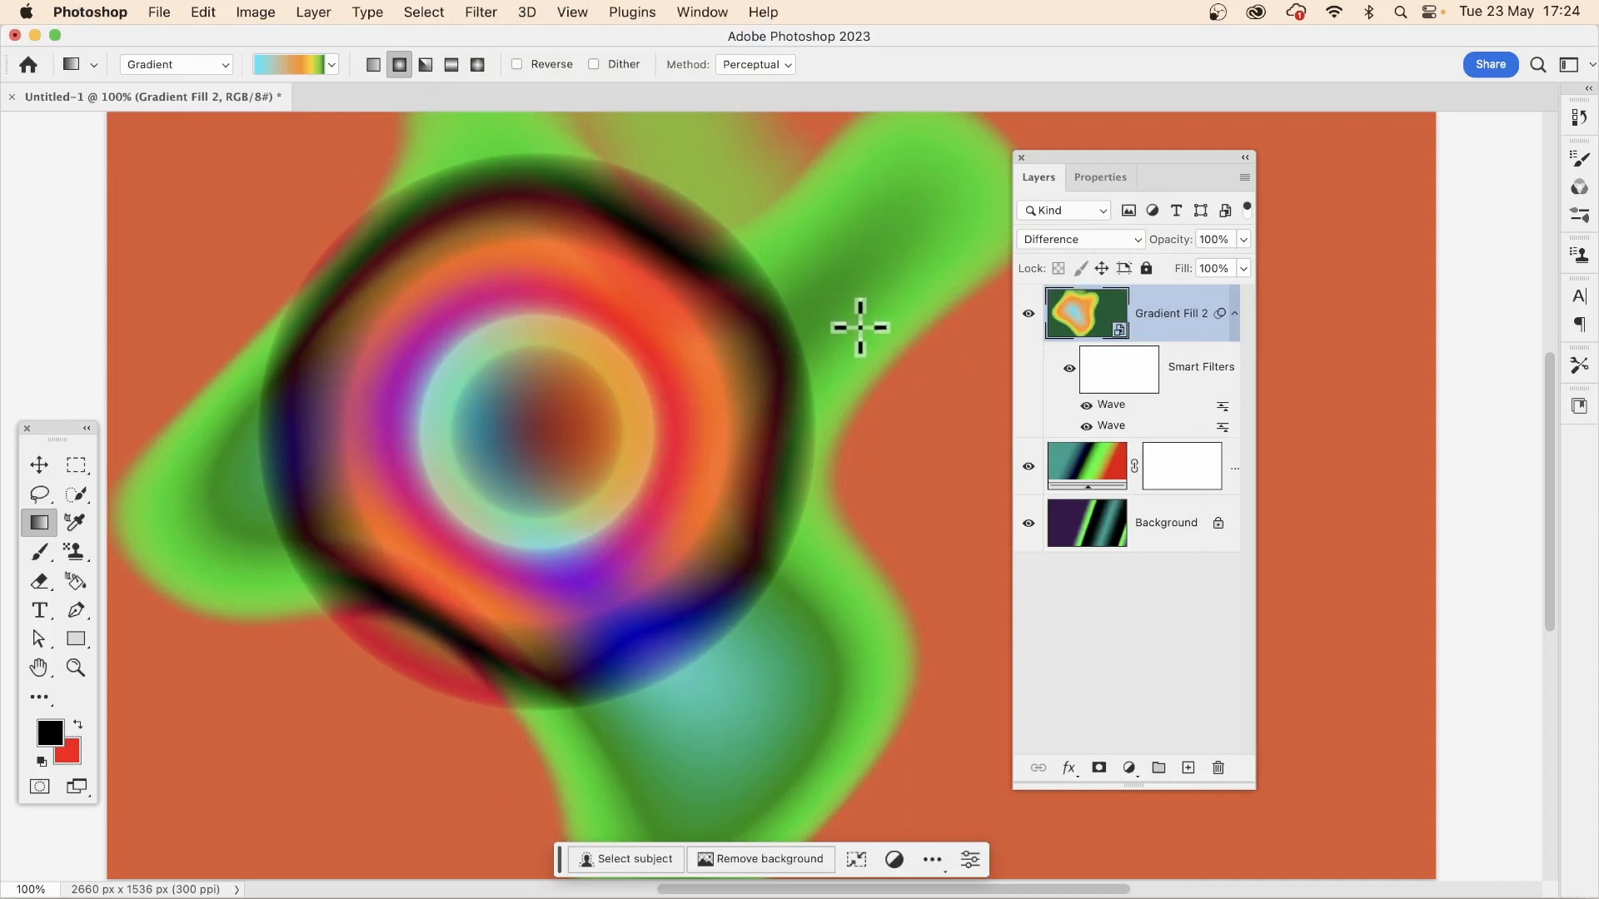
Step: Enlarge the radial gradient of the Gradient Fill 1 layer by extending its red end stop outward, and target that layer's mask
click(1069, 471)
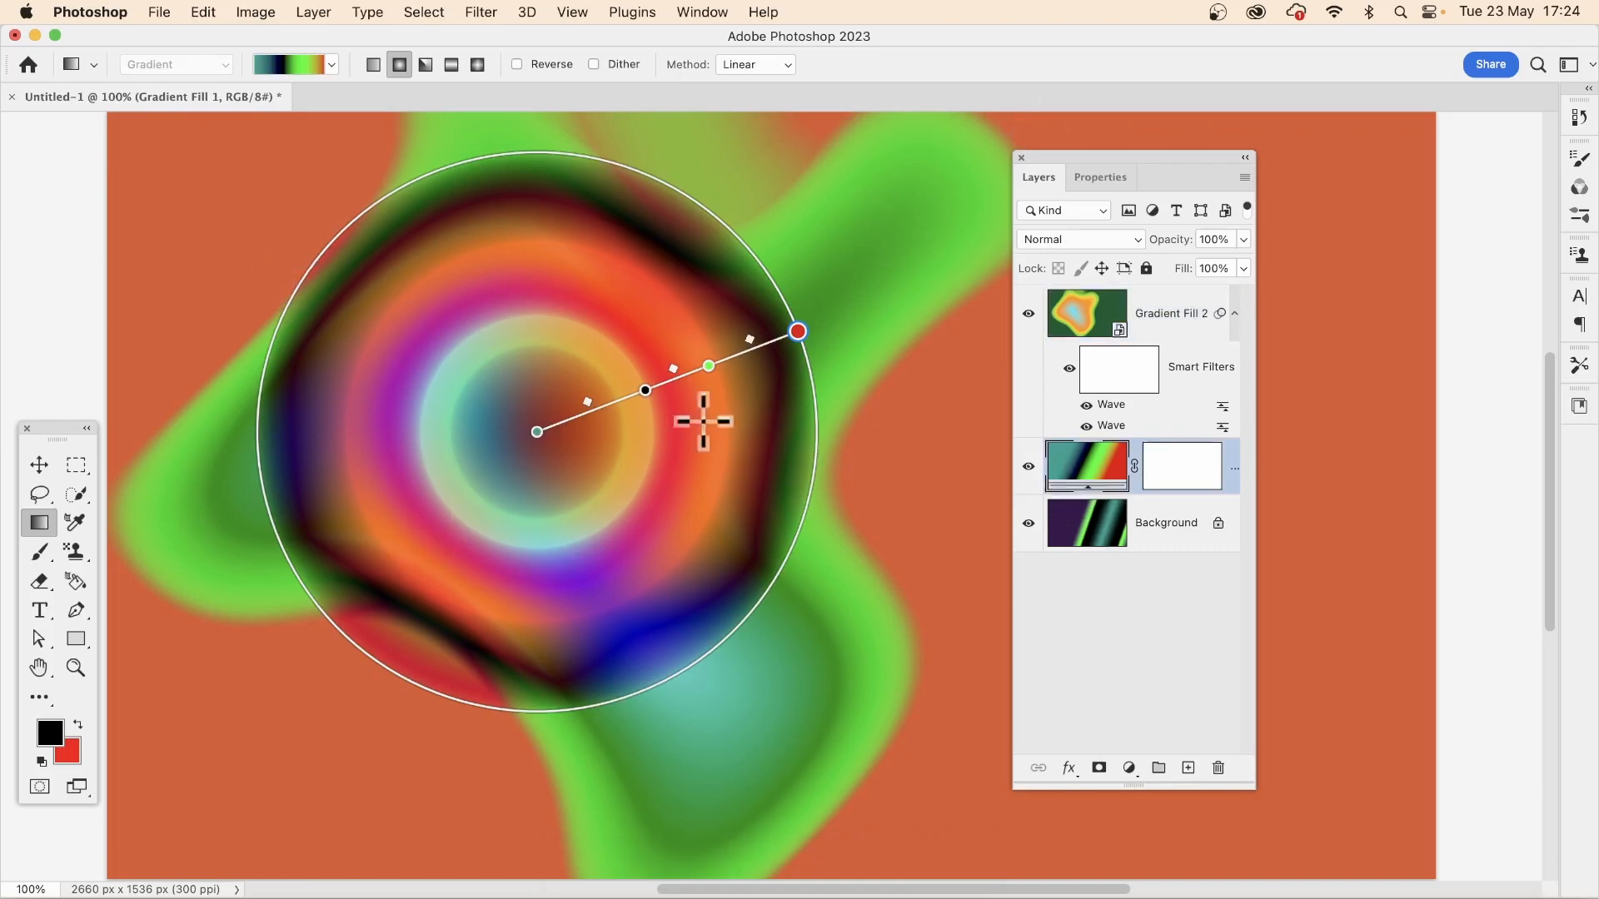
drag(798, 332, 919, 287)
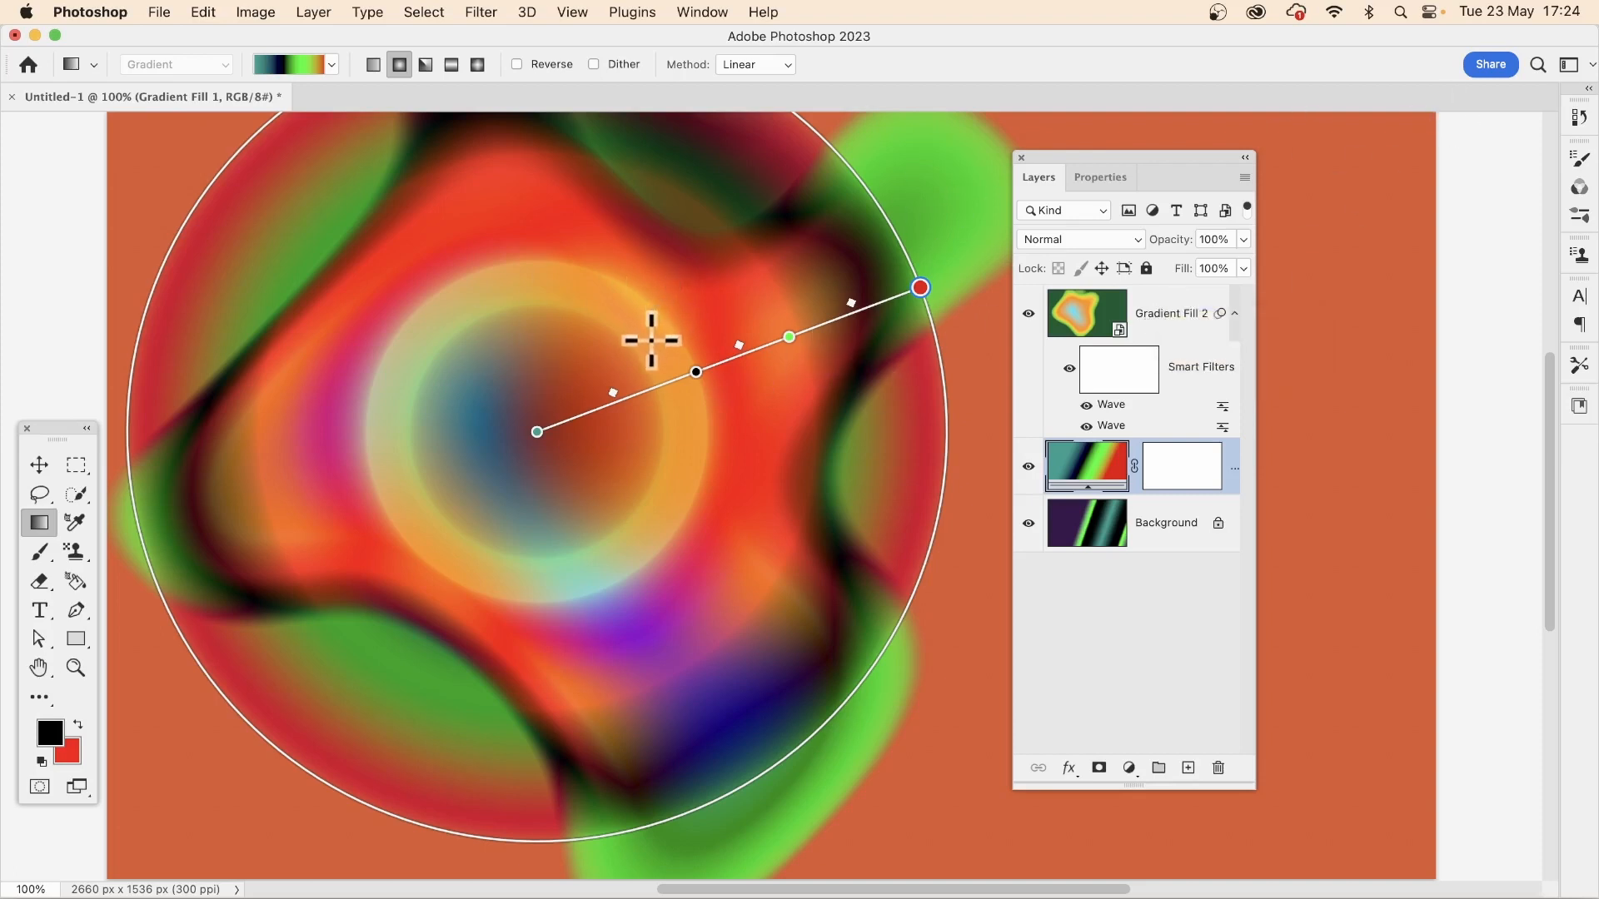
click(1176, 479)
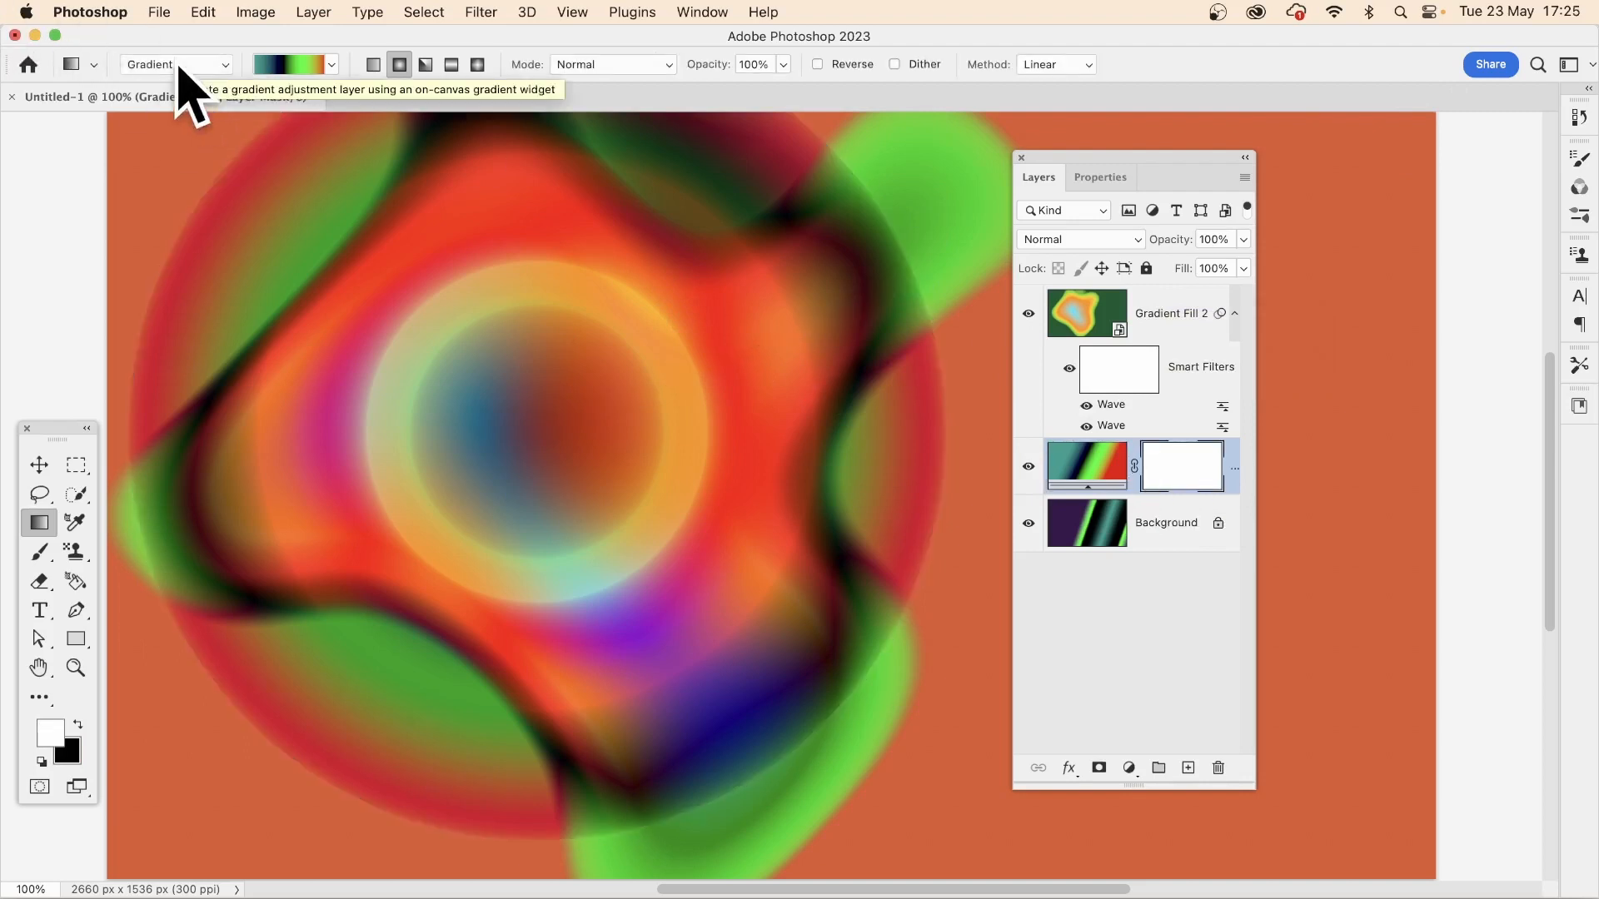
Step: Try a radial gradient in Classic gradient mode on the layer mask, undo it and return to Gradient mode
click(177, 67)
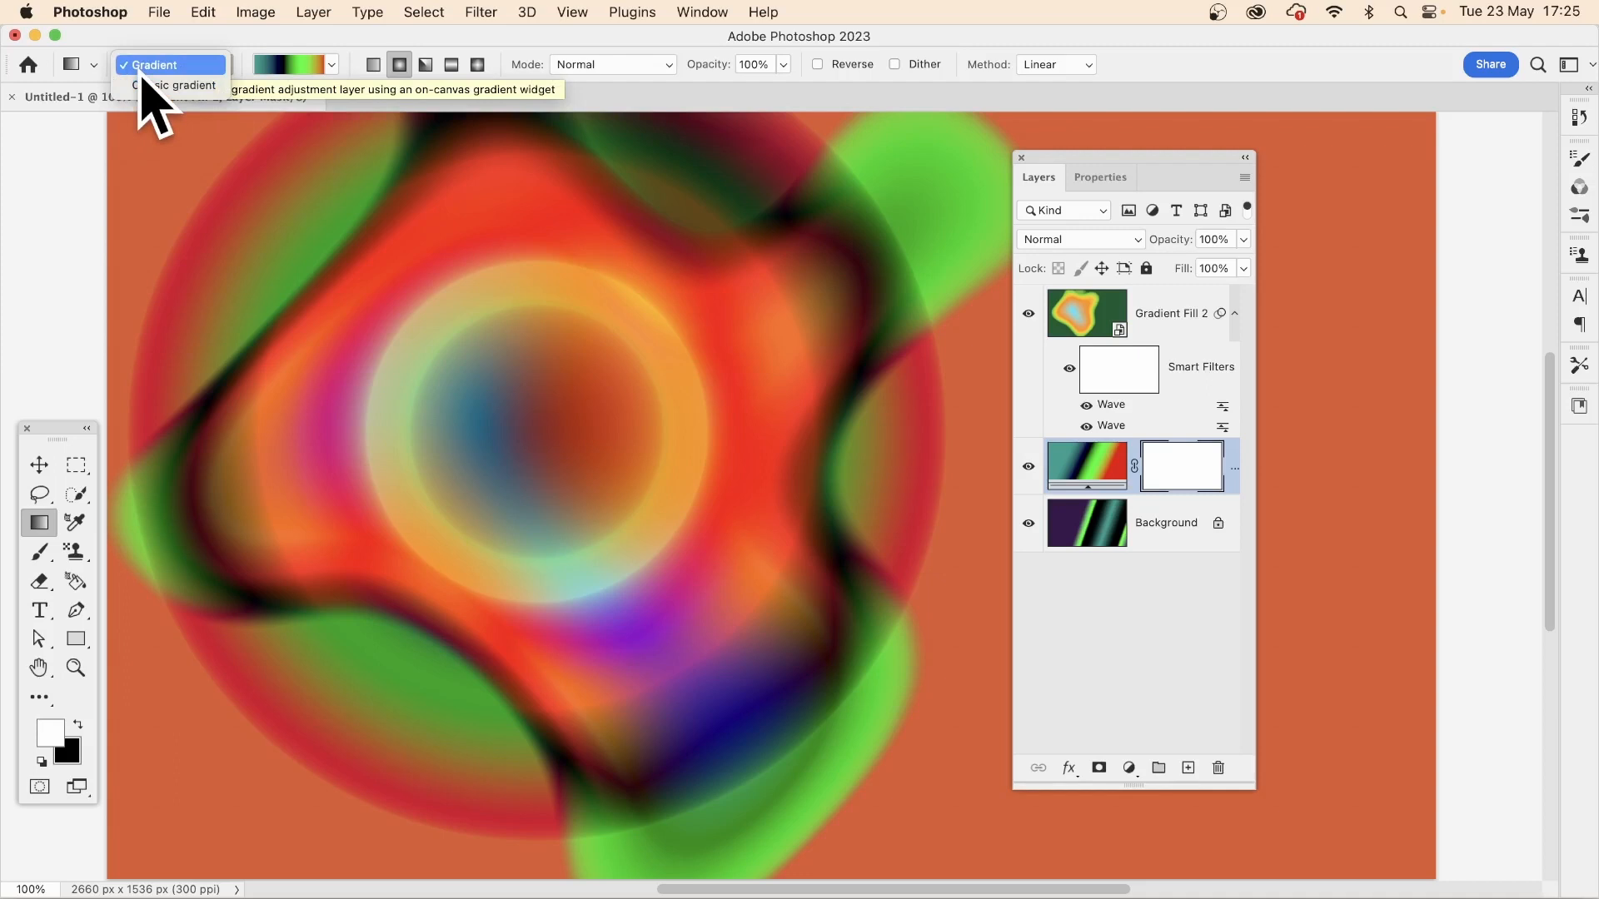
click(152, 85)
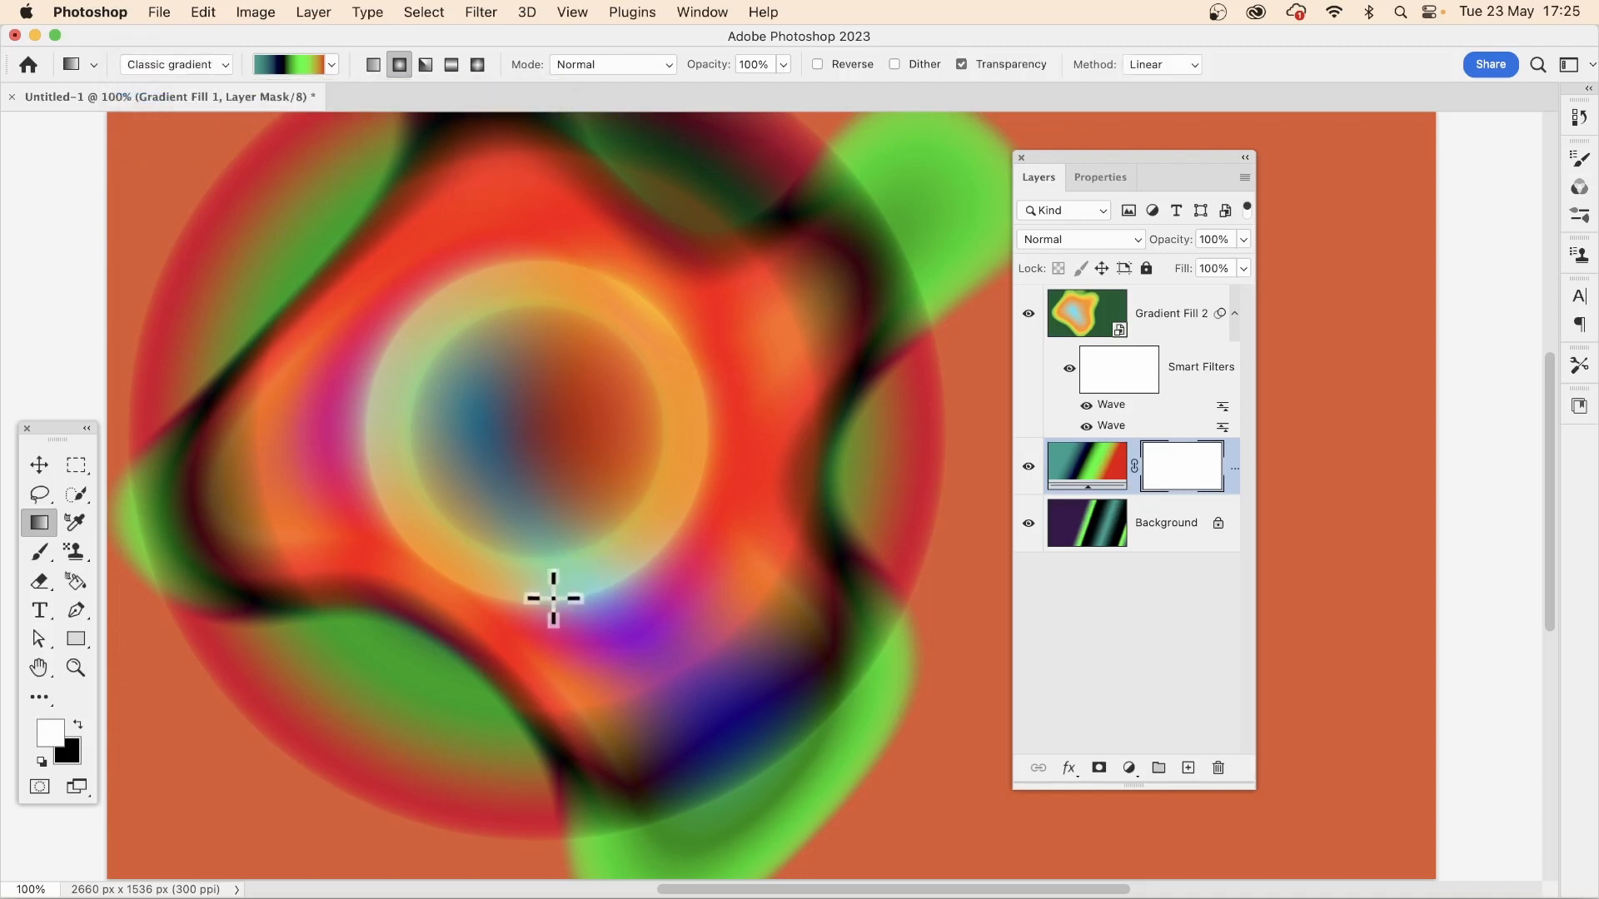
drag(725, 439, 518, 516)
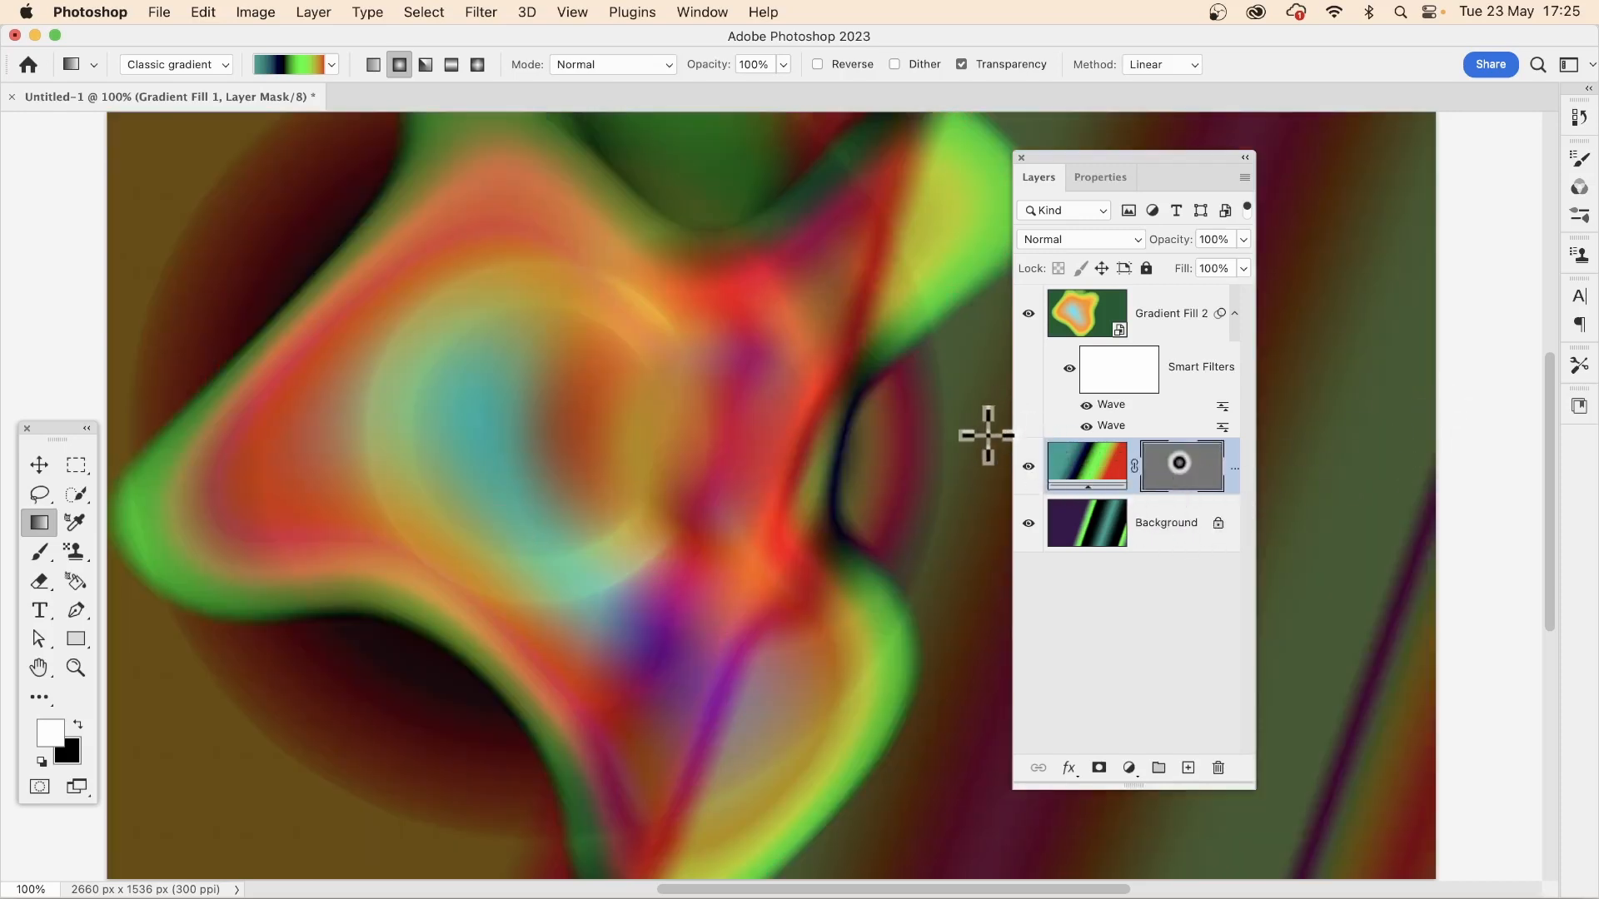
key(super+z)
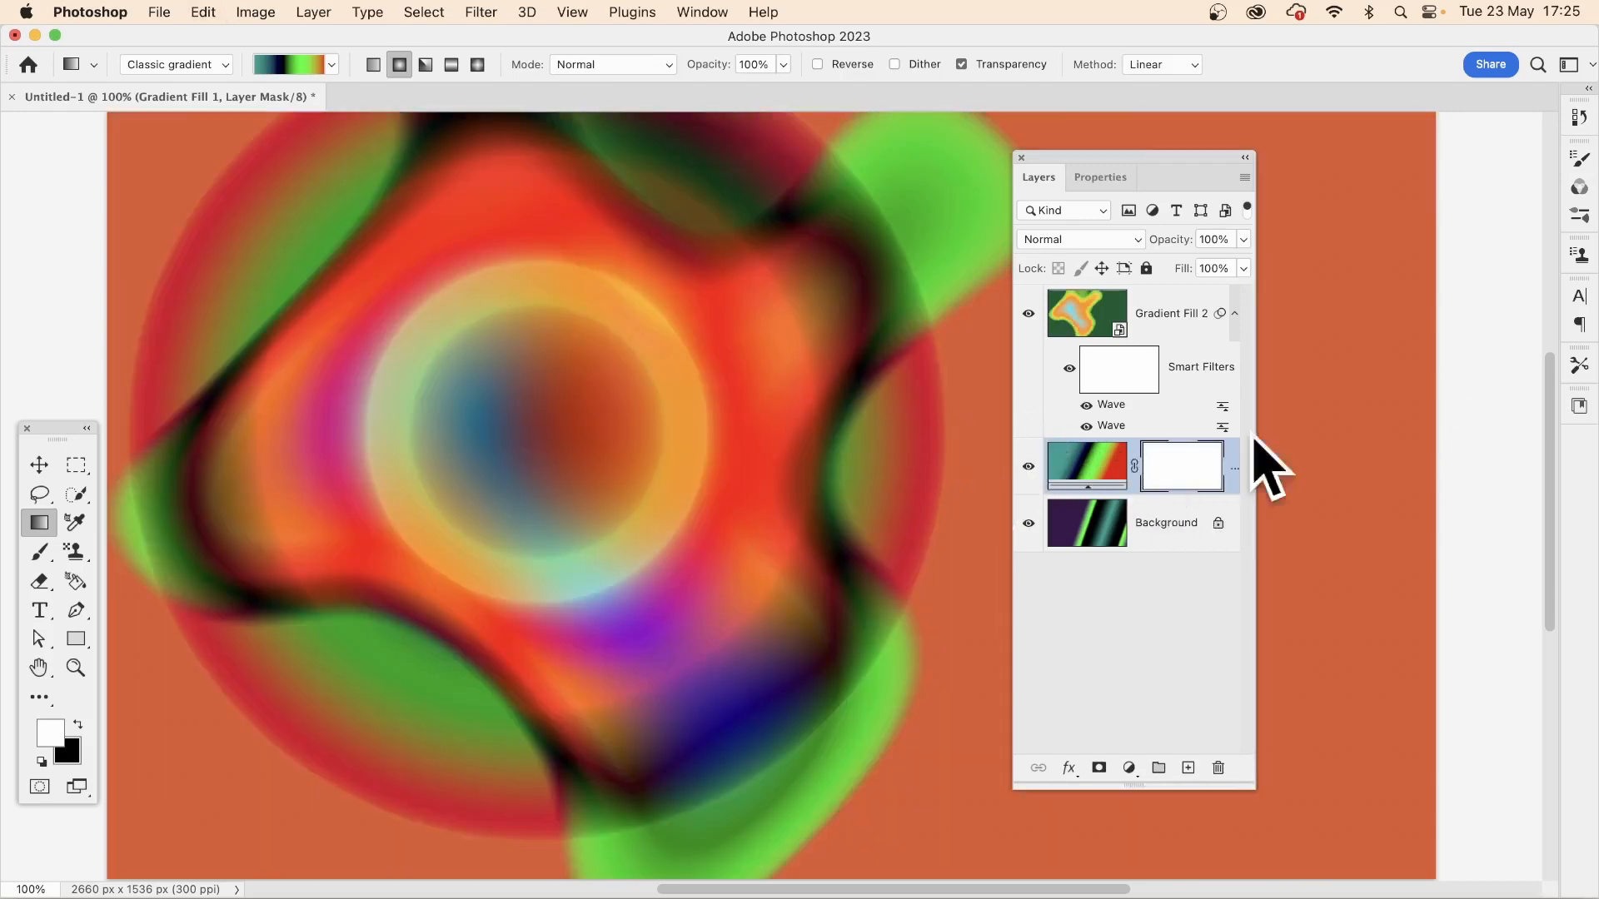
click(185, 64)
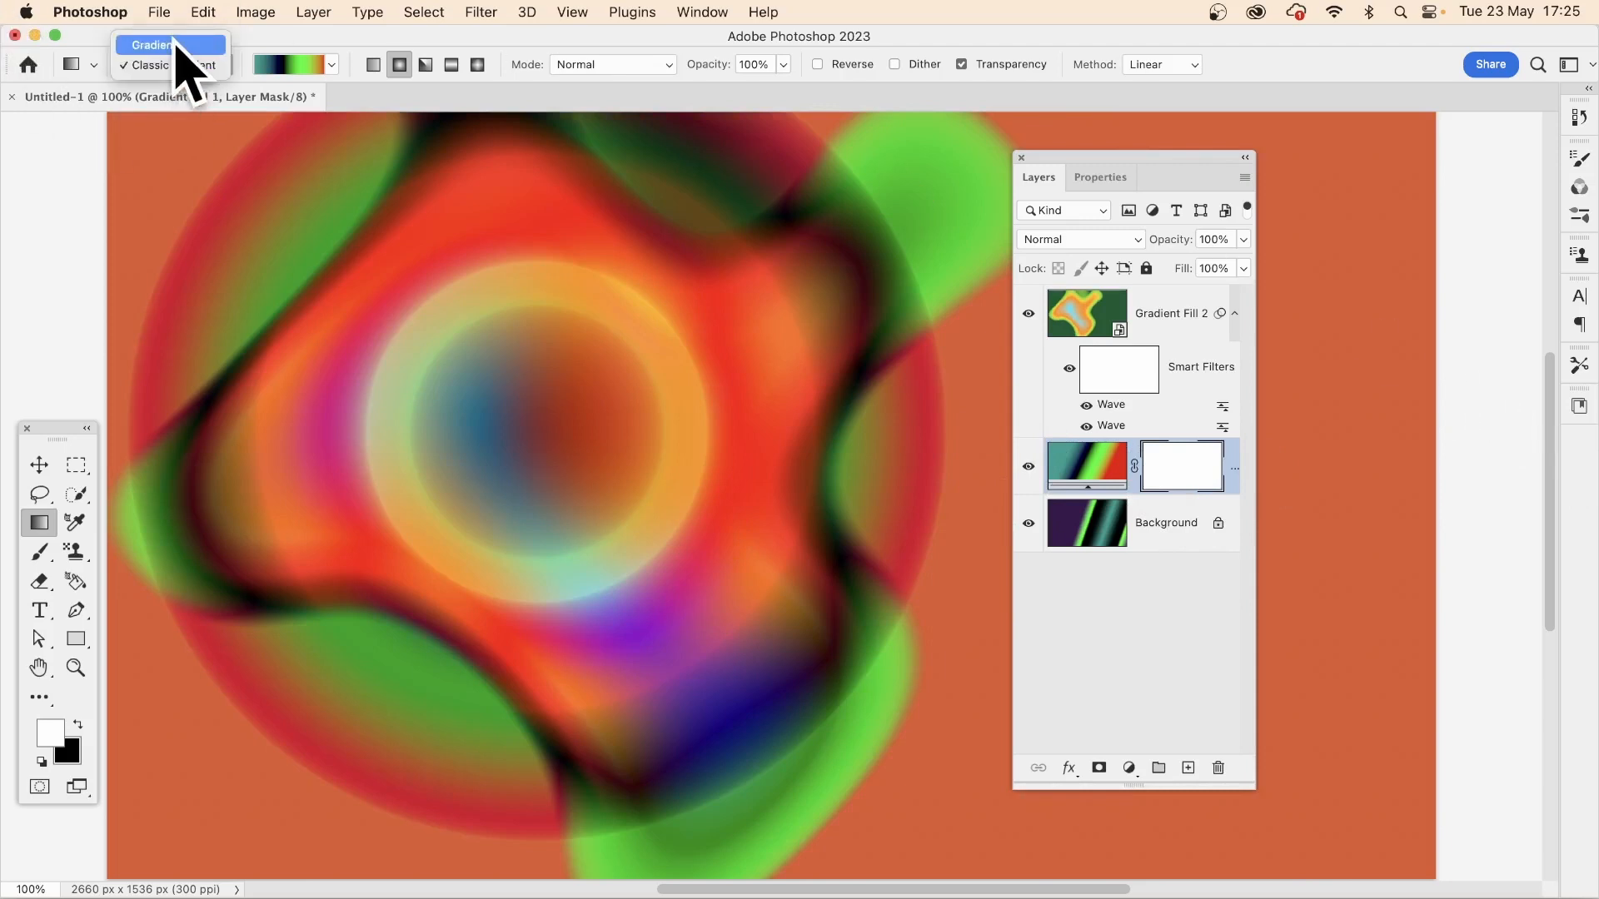
click(181, 51)
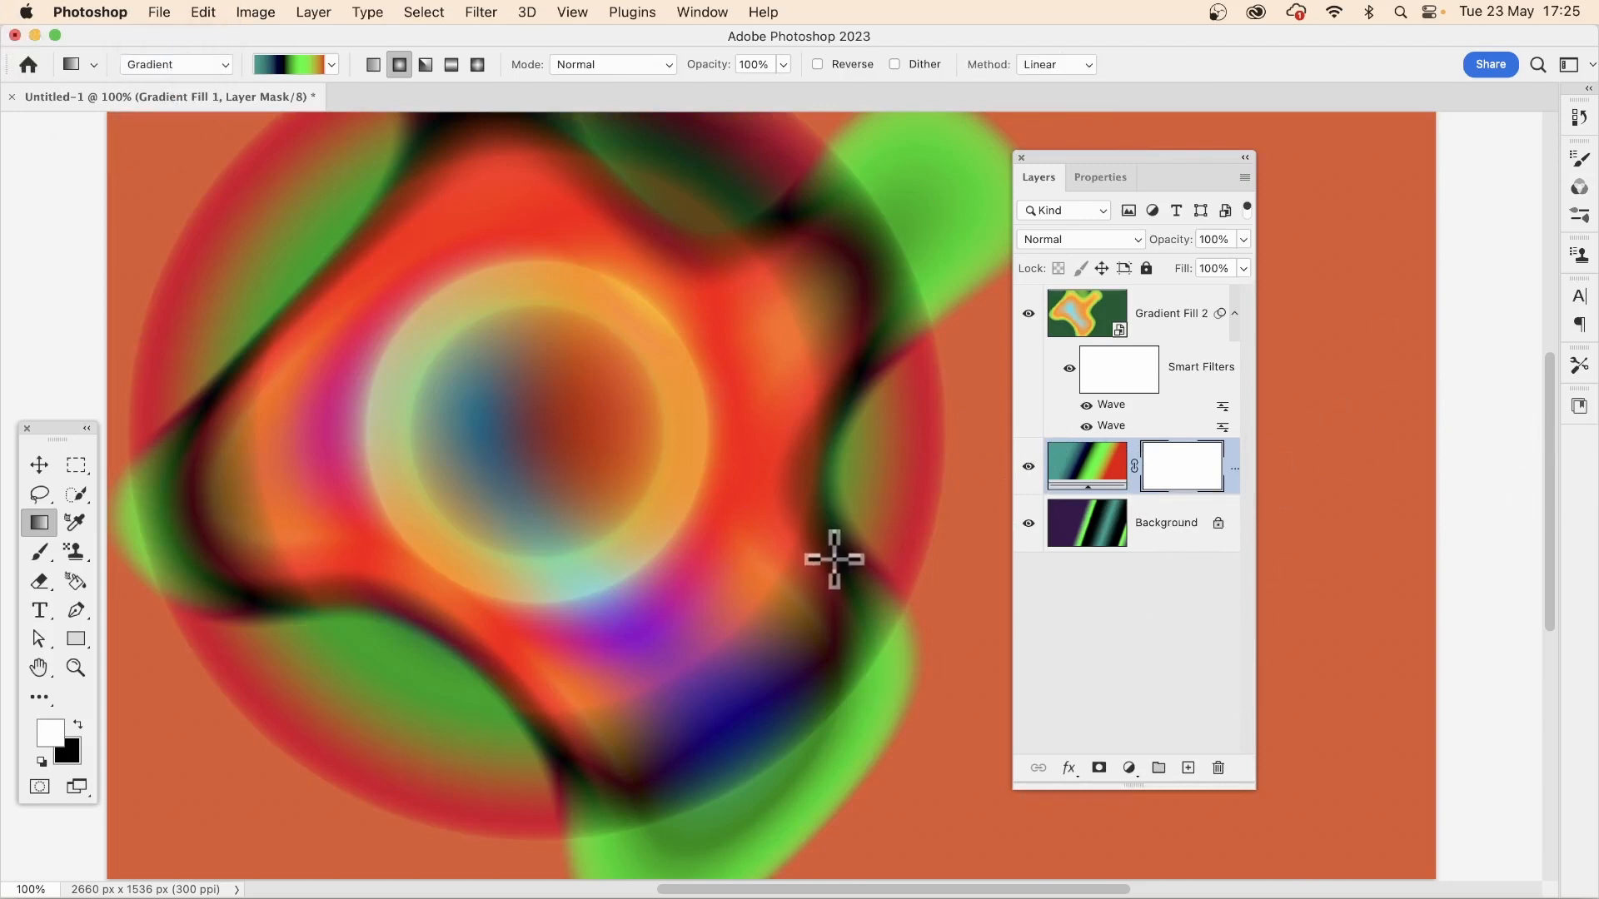
Step: Draw a live radial gradient on the Gradient Fill 1 mask, enlarge it and move its centre left, near the middle of the wavy shape
drag(809, 535, 584, 431)
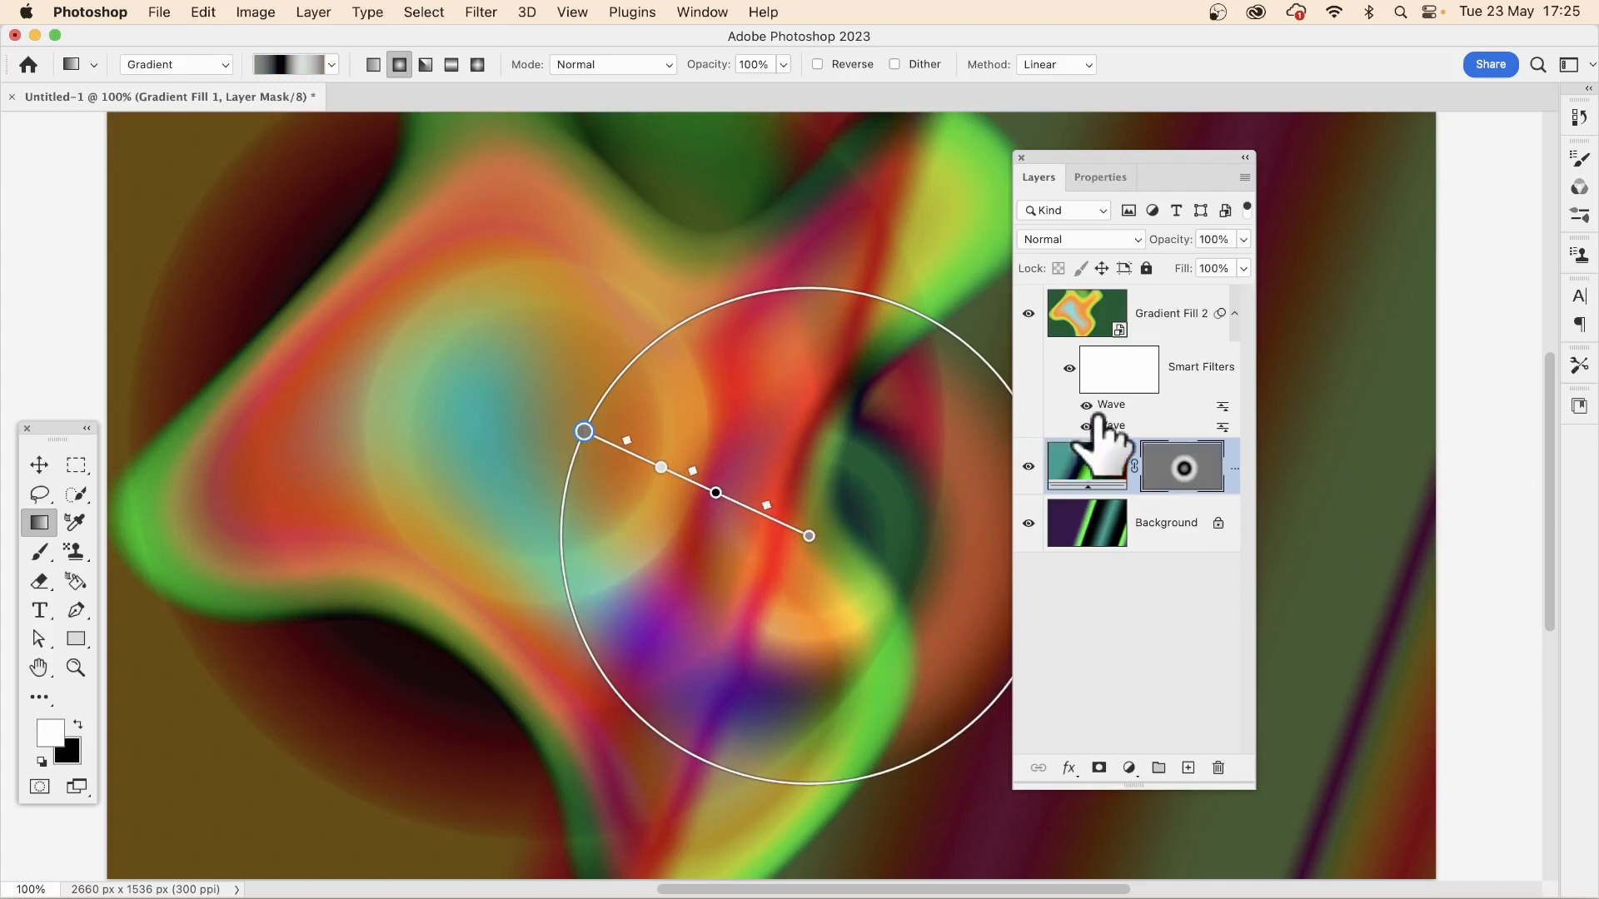
drag(812, 537, 857, 495)
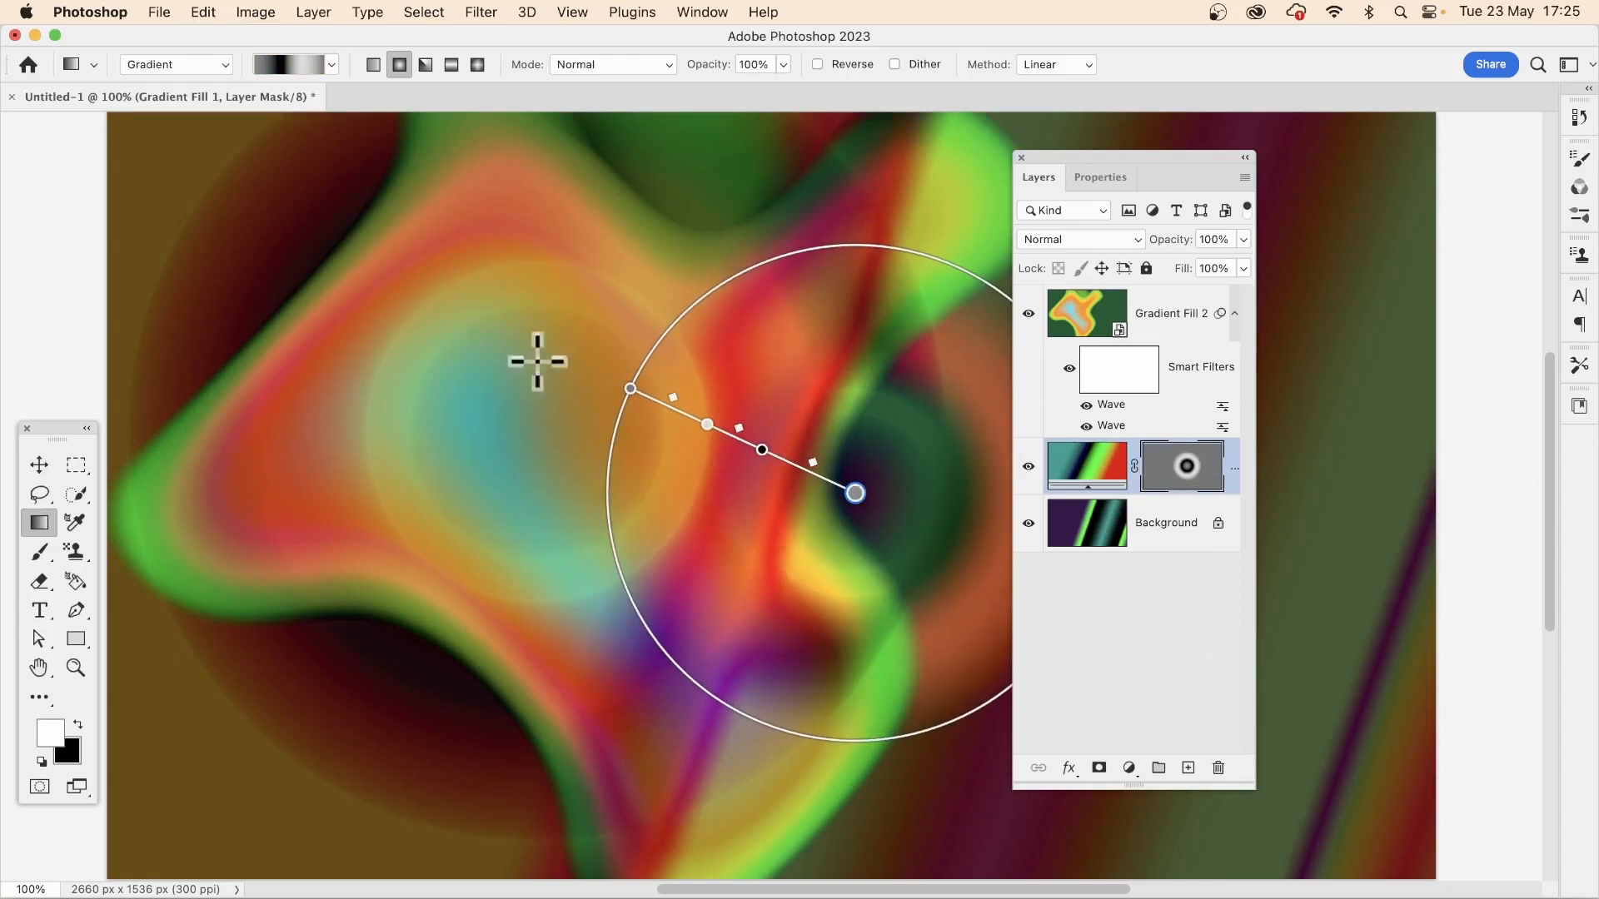
drag(624, 411, 433, 293)
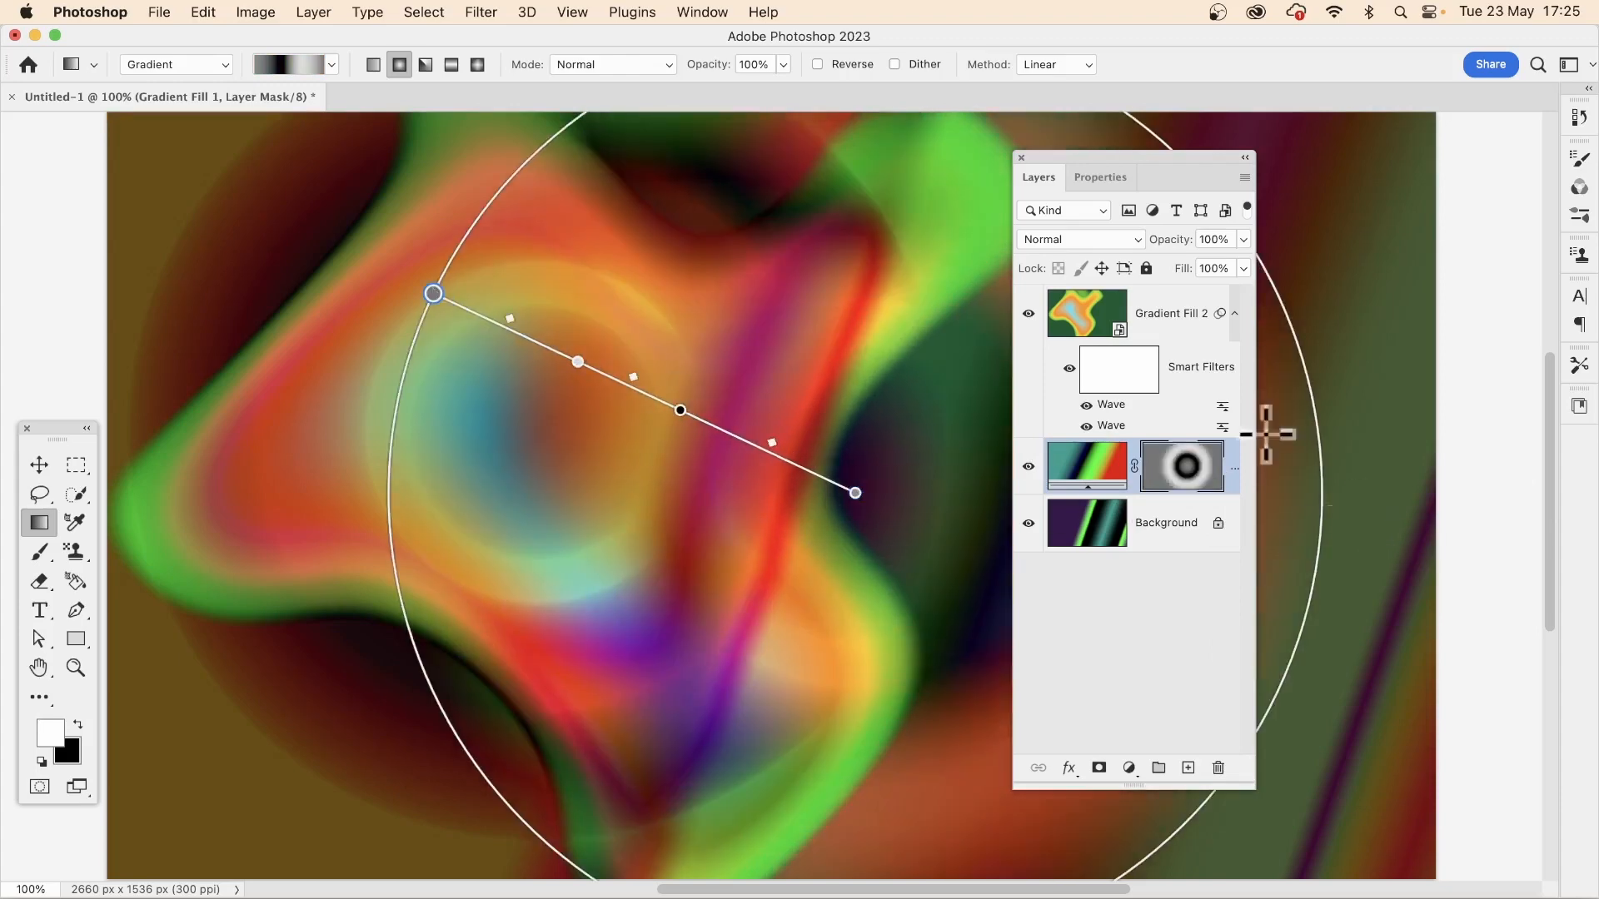
drag(855, 493, 653, 471)
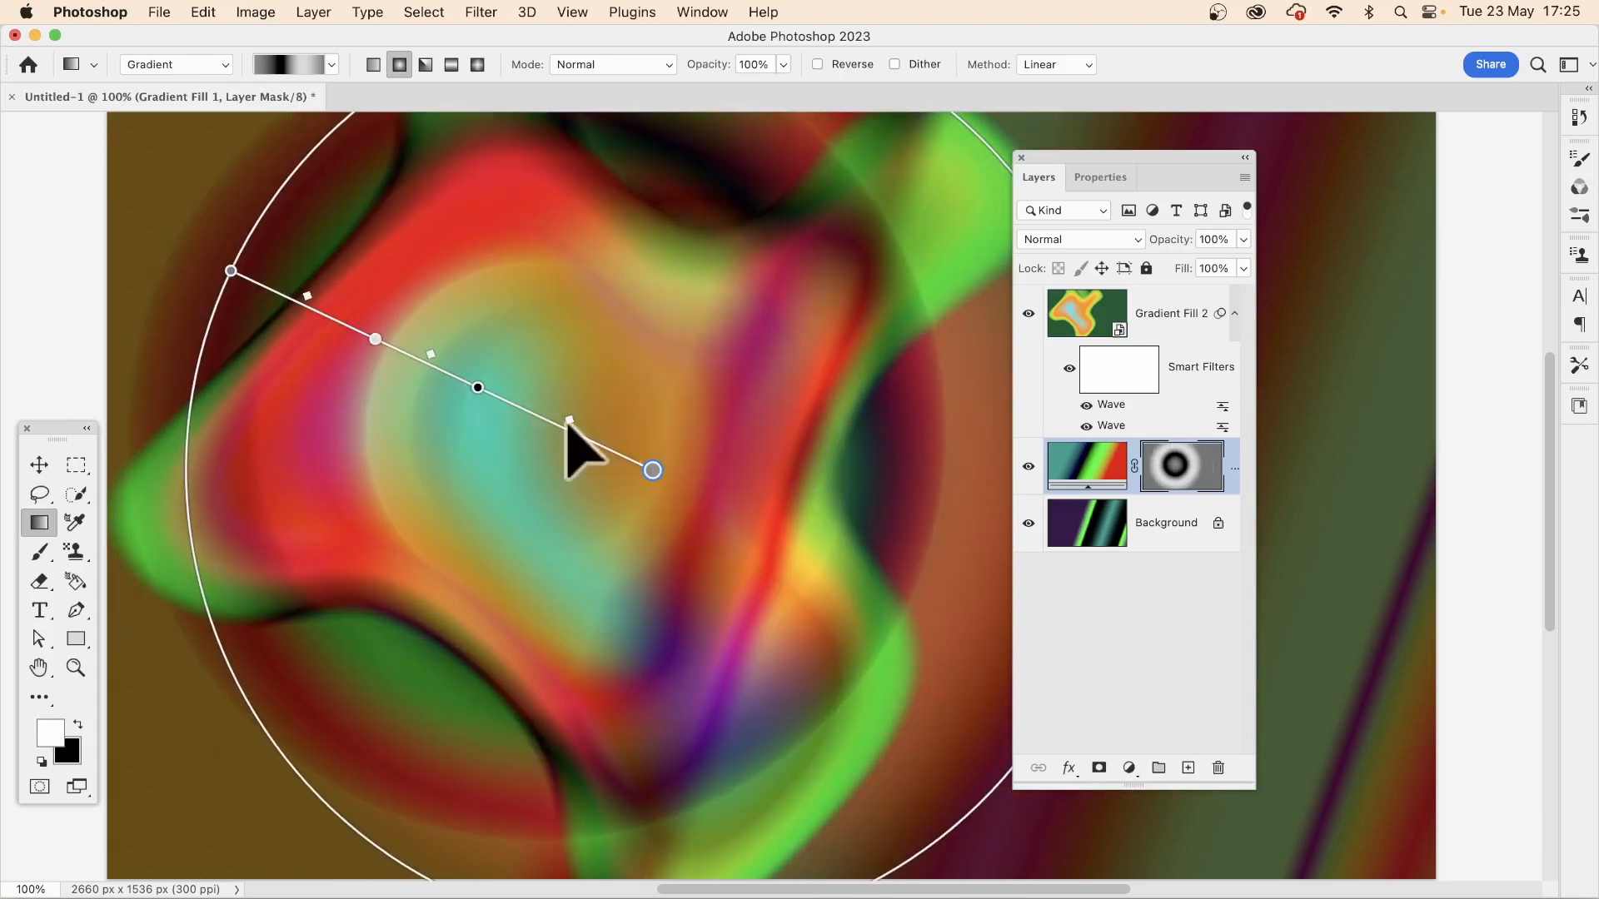
Step: Slide the mask gradient's light stop, black stop and outermost midpoint inward towards its centre
drag(565, 421, 425, 362)
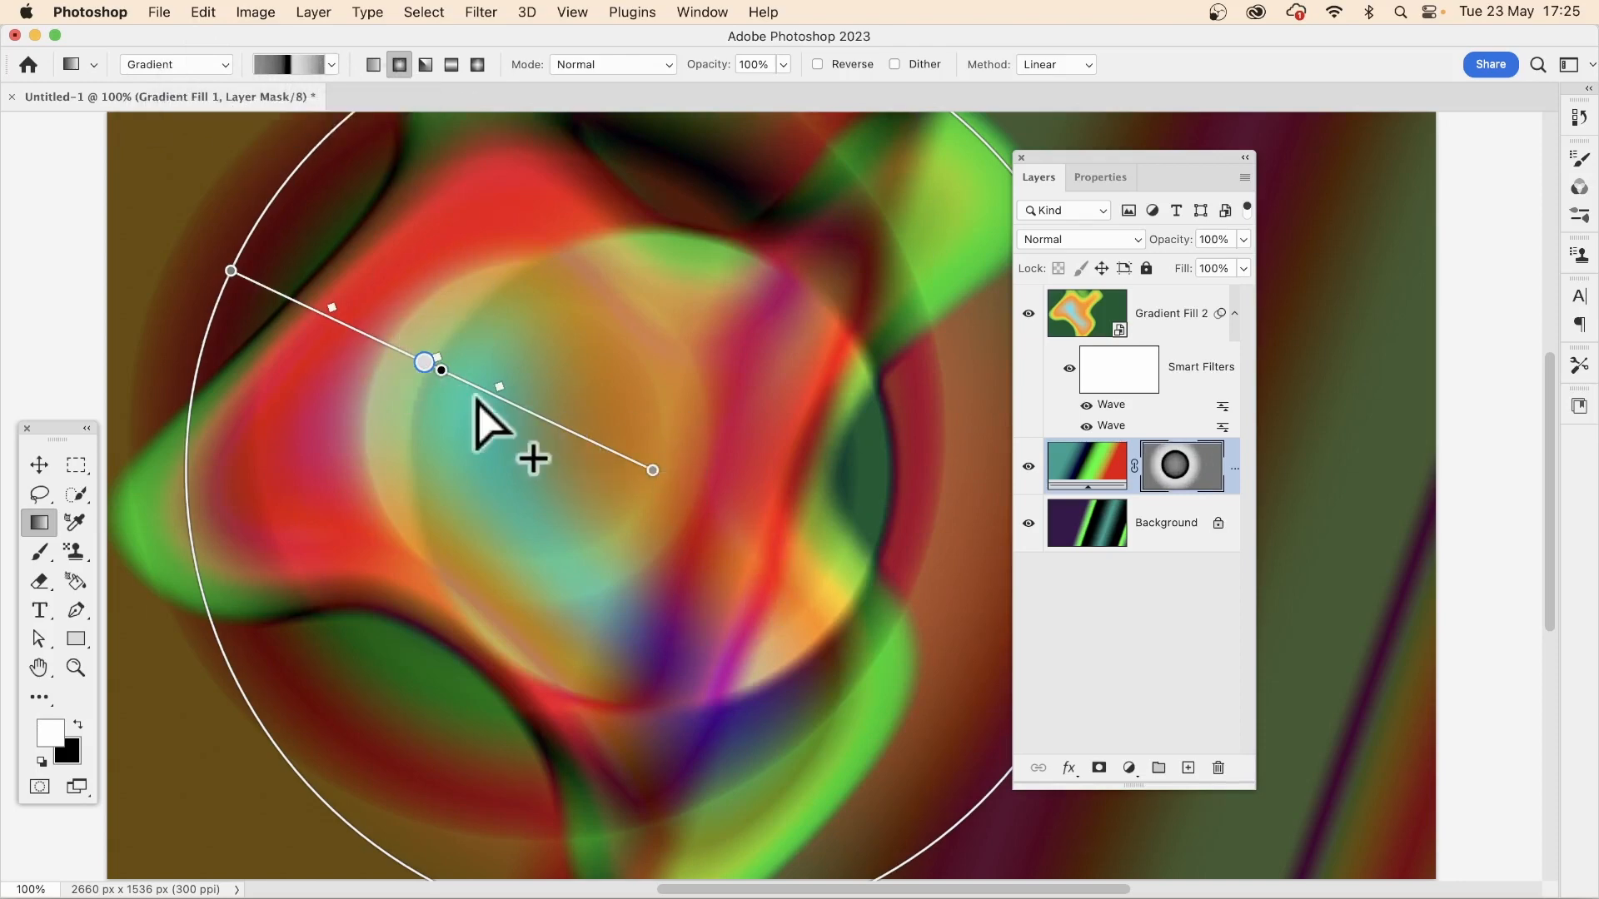
drag(442, 372, 564, 417)
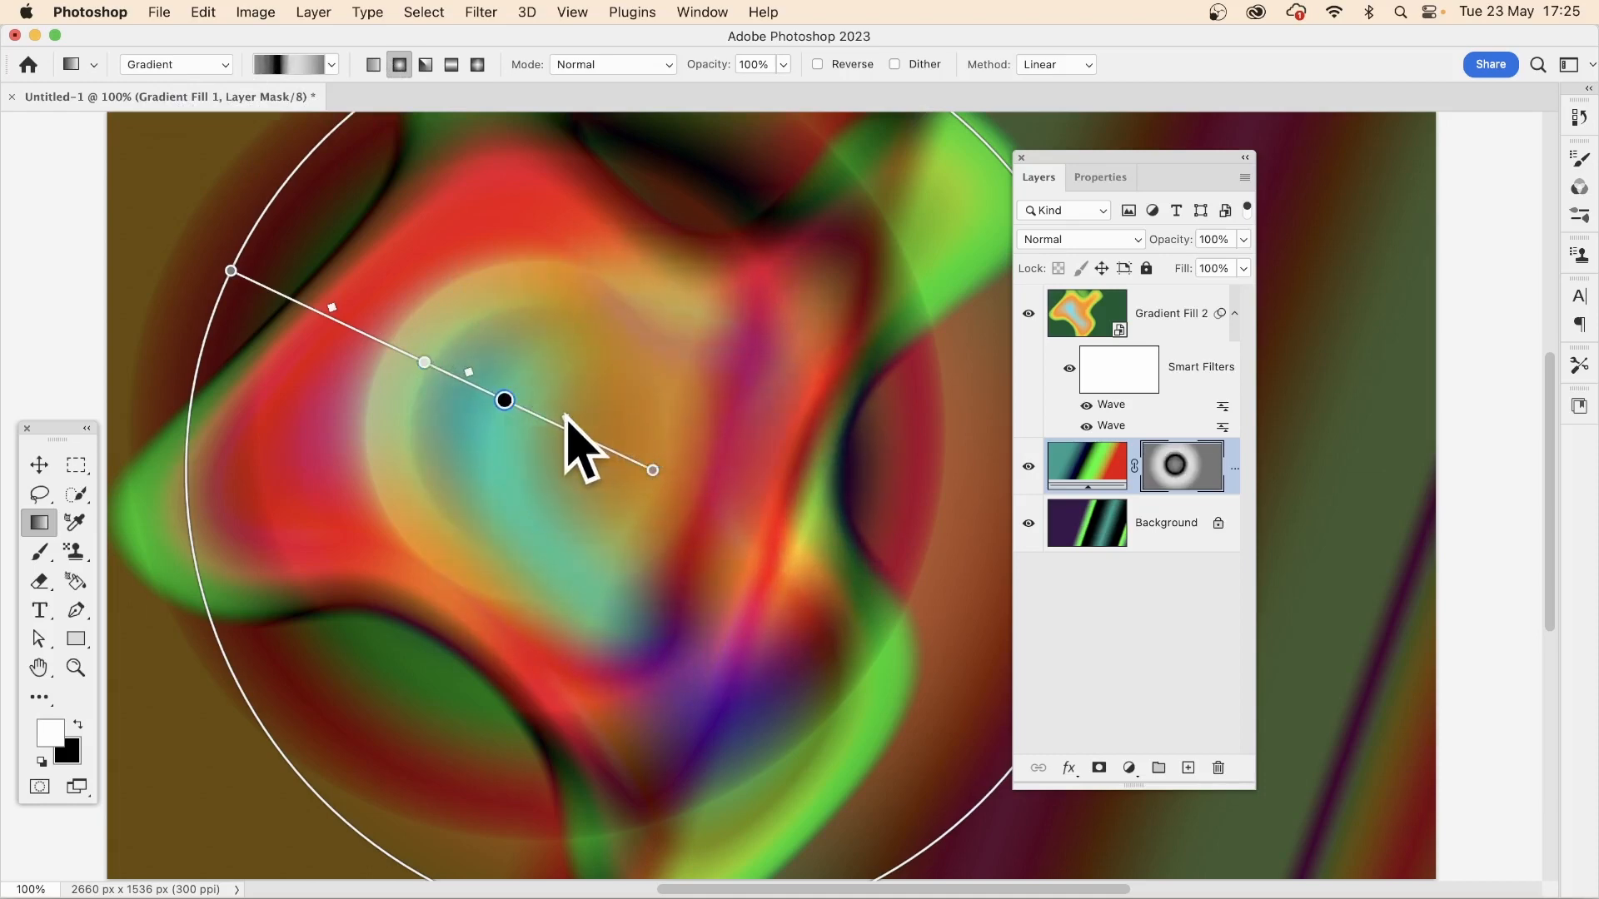
drag(332, 307, 377, 329)
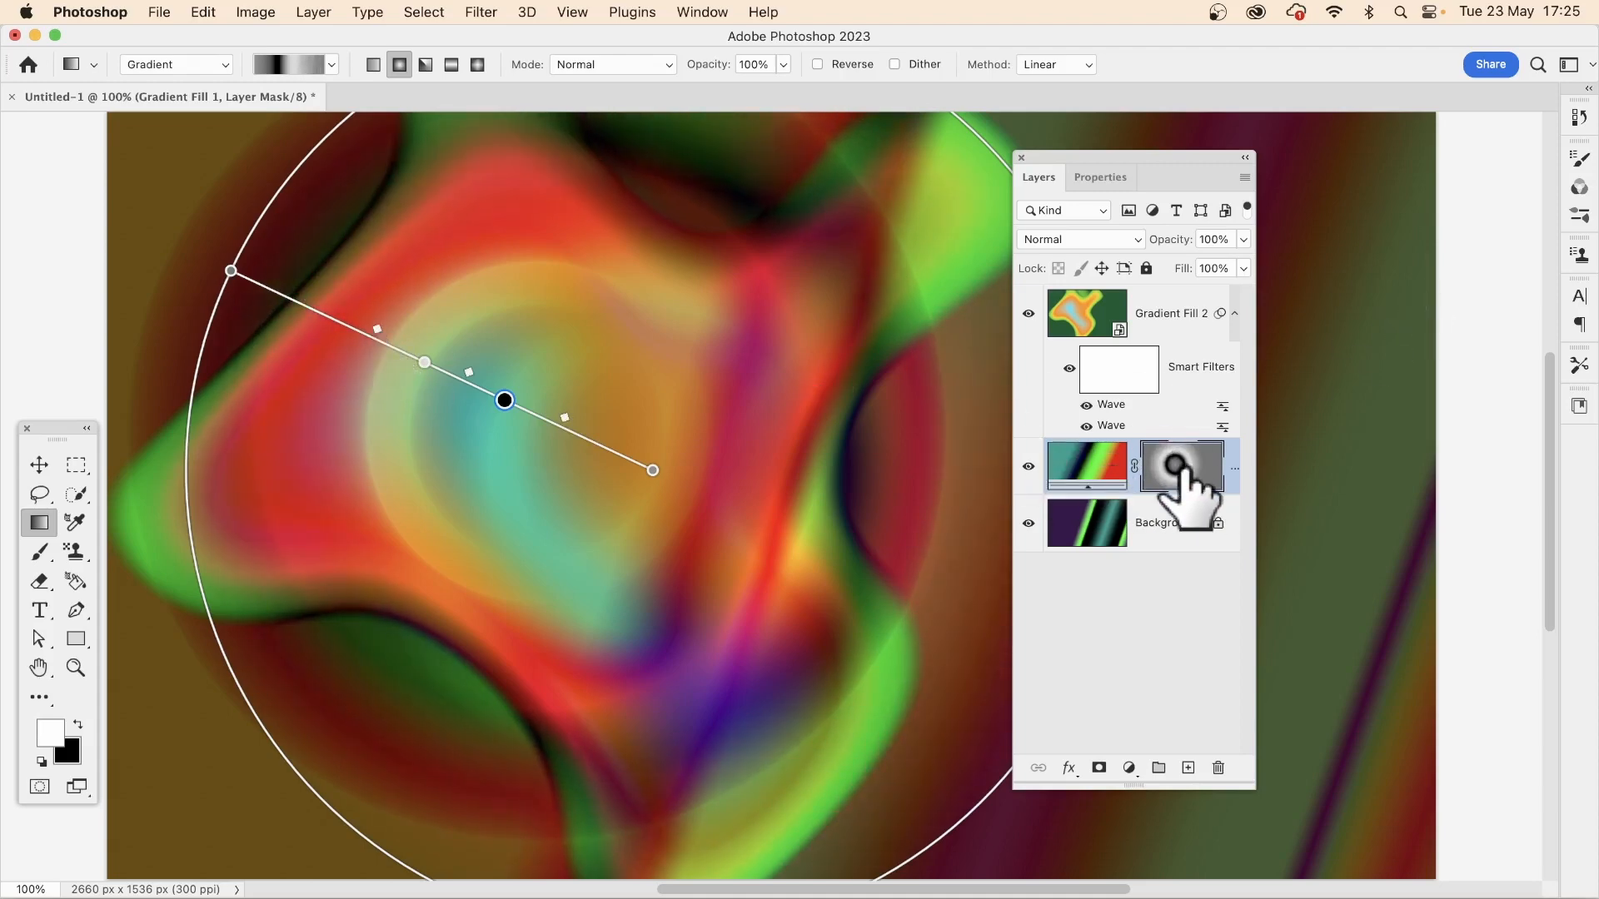
Step: Switch from the mask to the colour gradient of Gradient Fill 1, and swing its red end stop down and slightly inward
click(1081, 471)
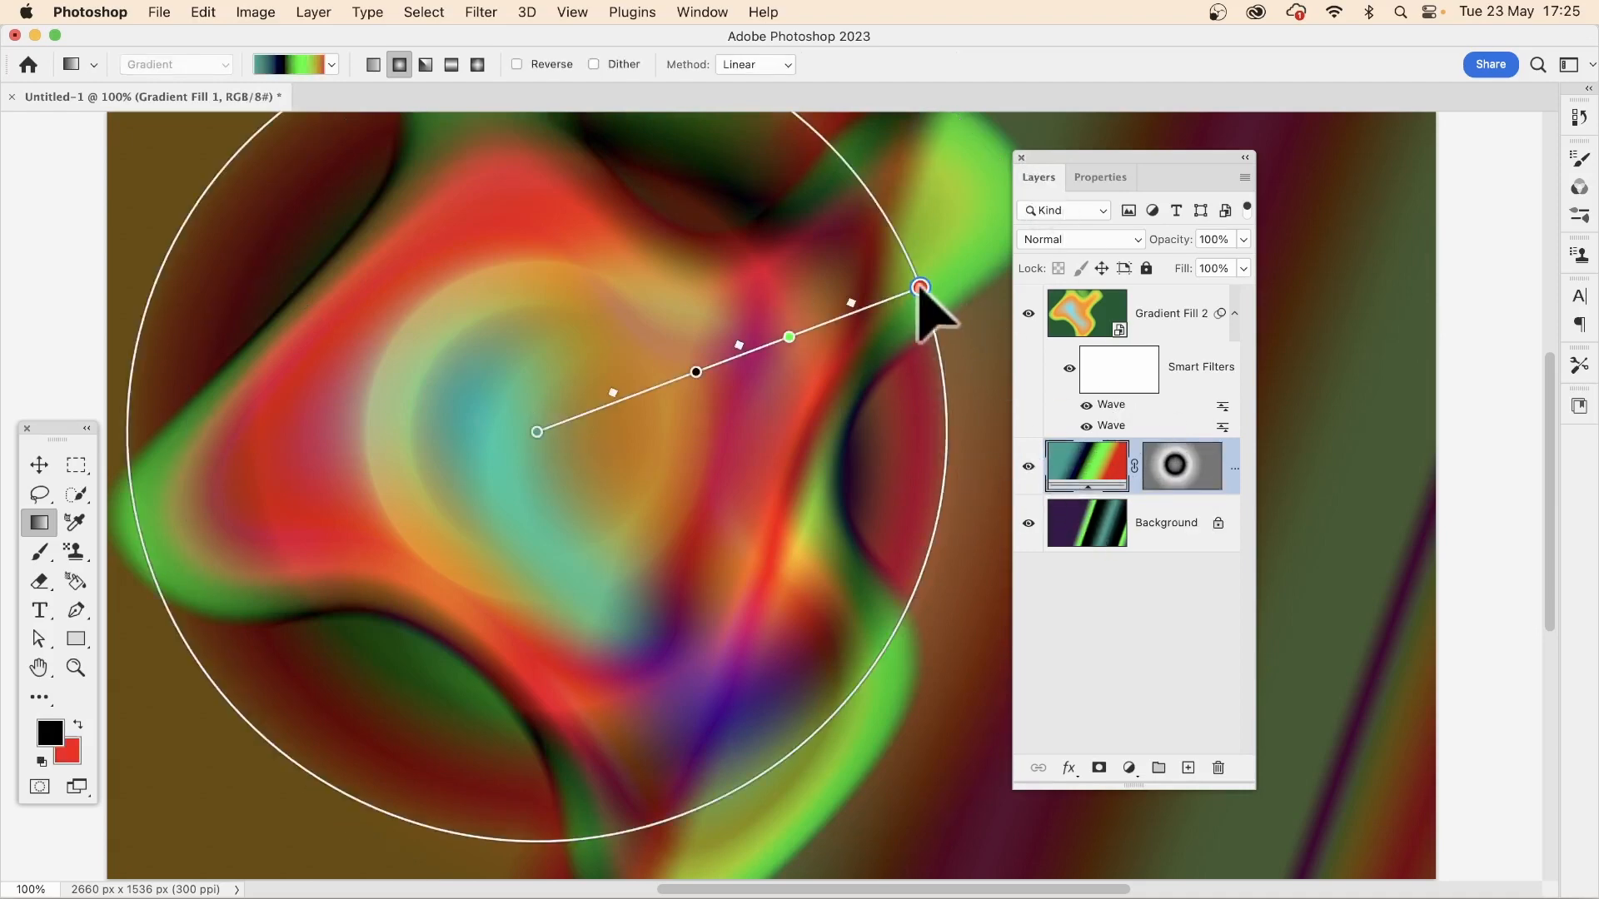
drag(919, 289, 827, 651)
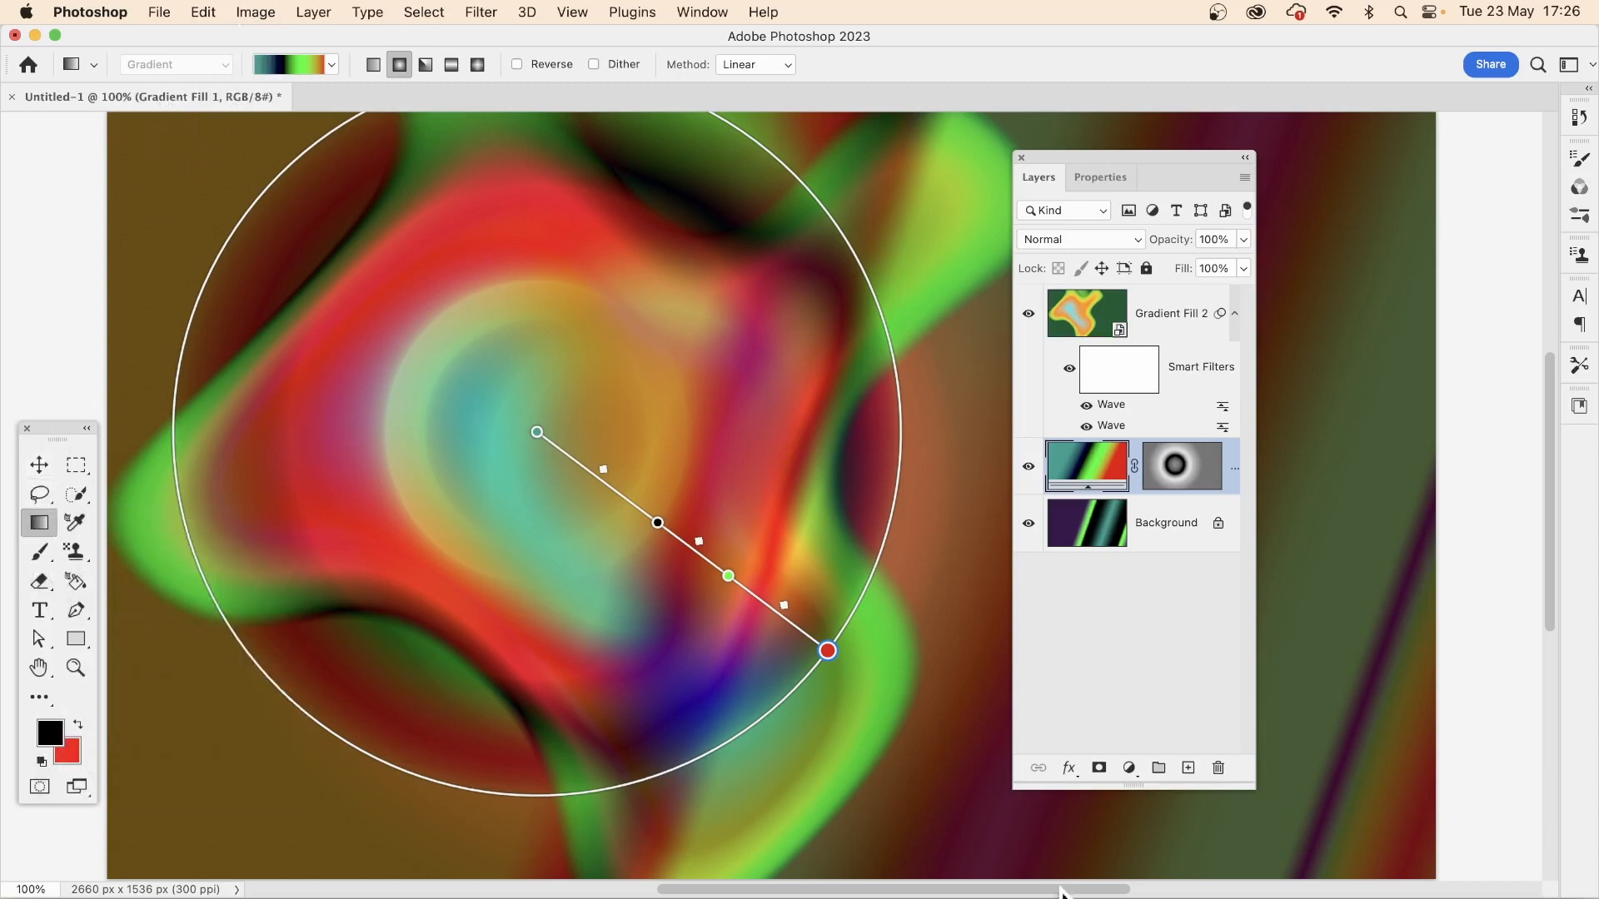
Step: Draw two new radial gradient fill layers with no layer selected each time, placing the second lower and further left than the first
click(1137, 688)
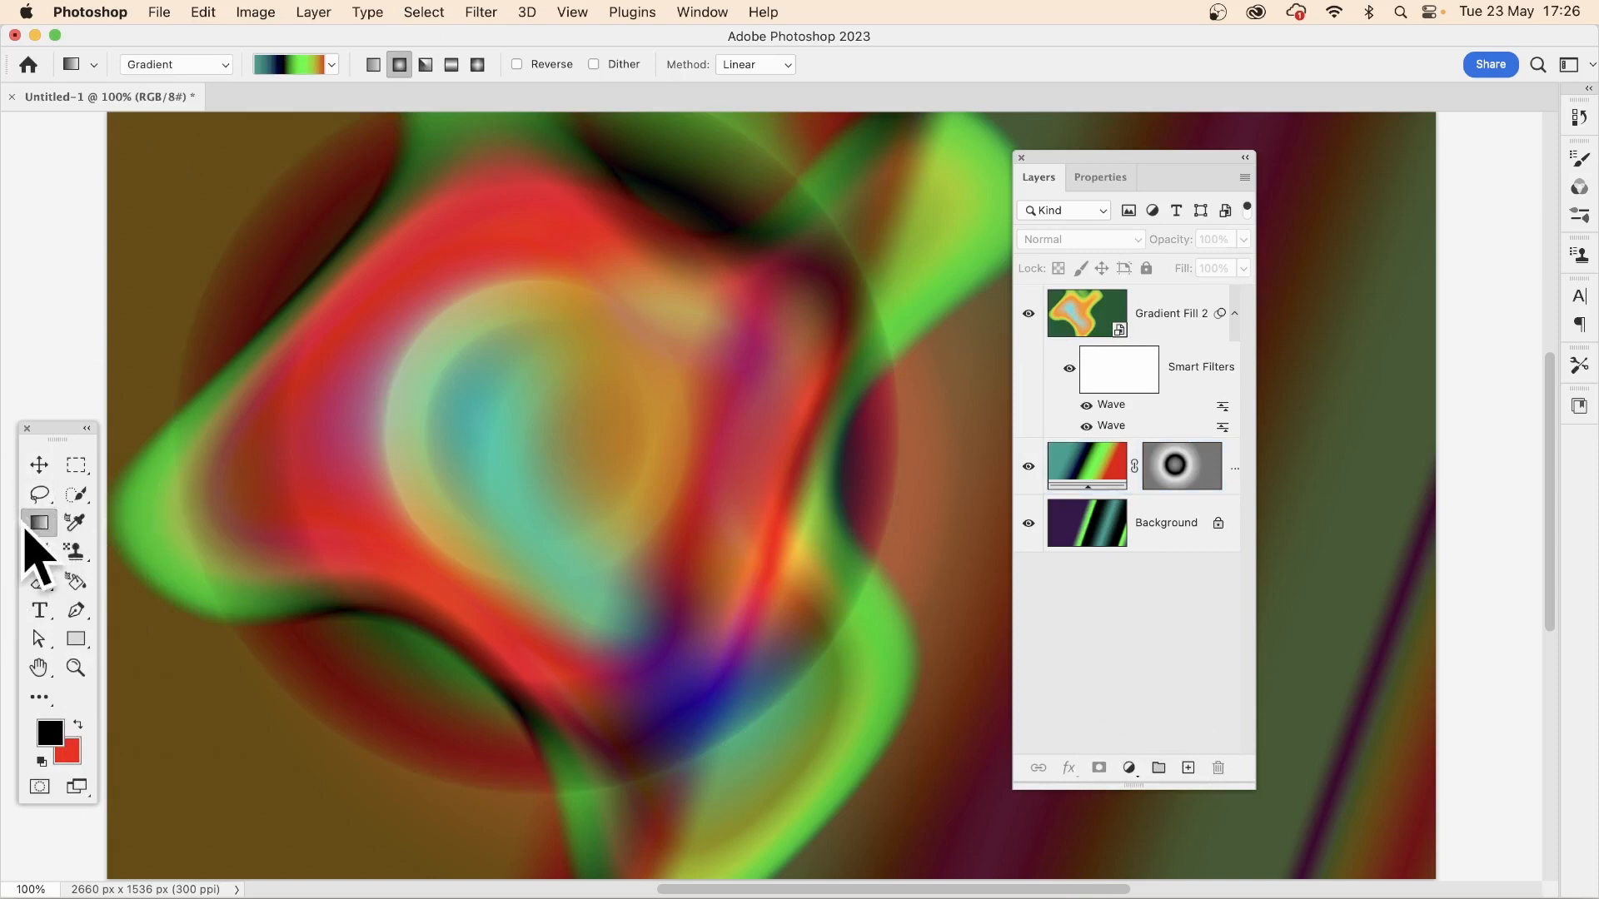
drag(563, 432, 839, 497)
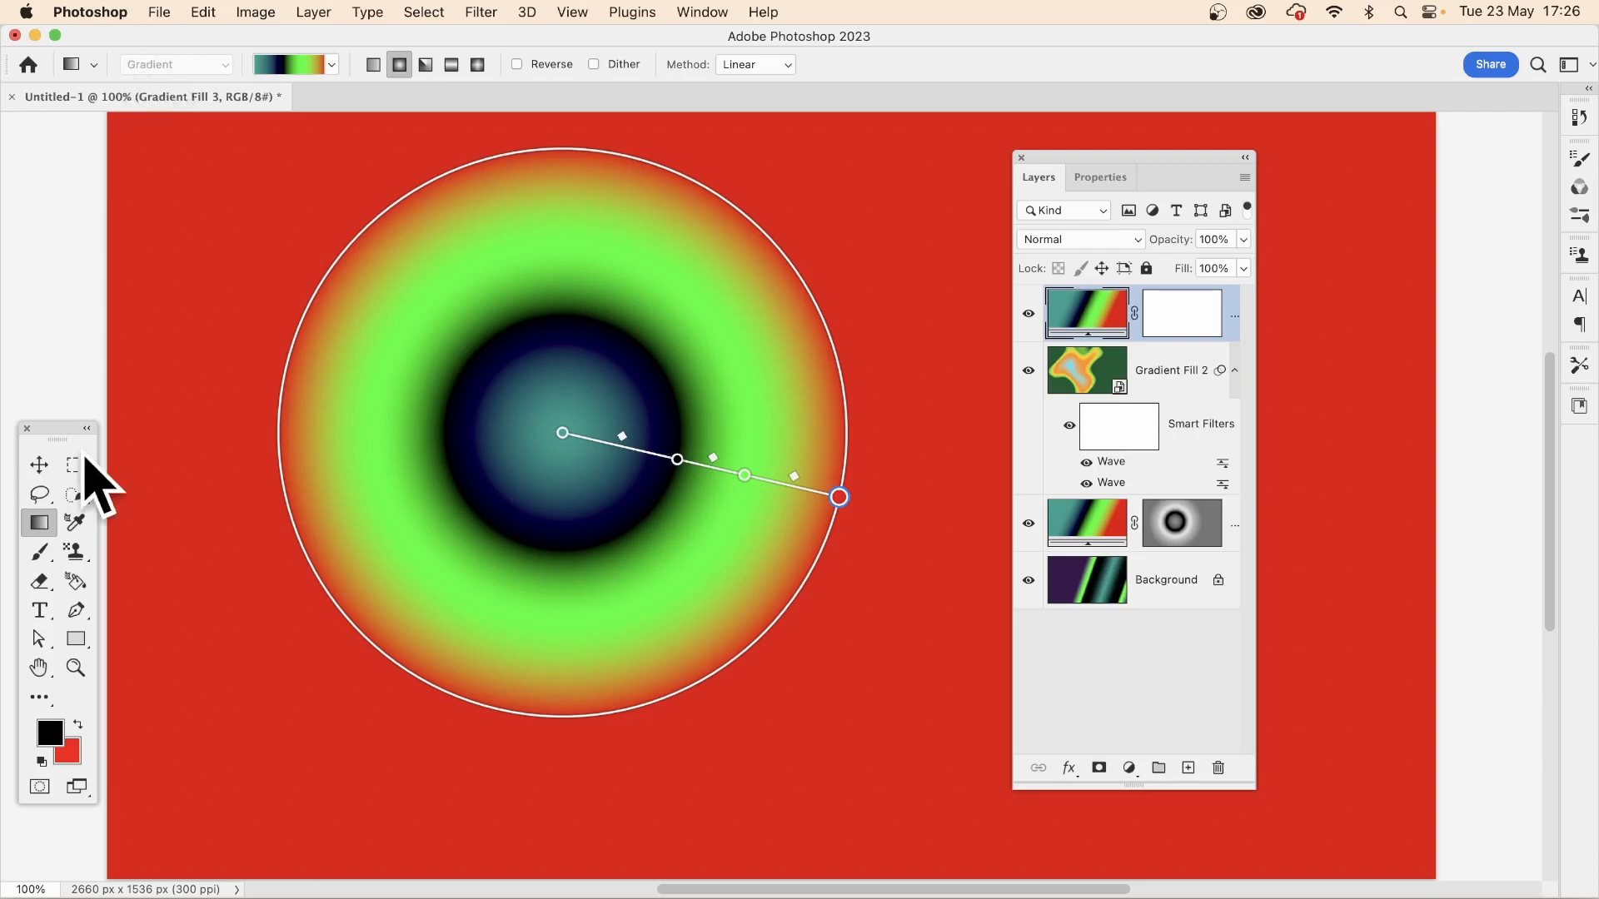
click(38, 465)
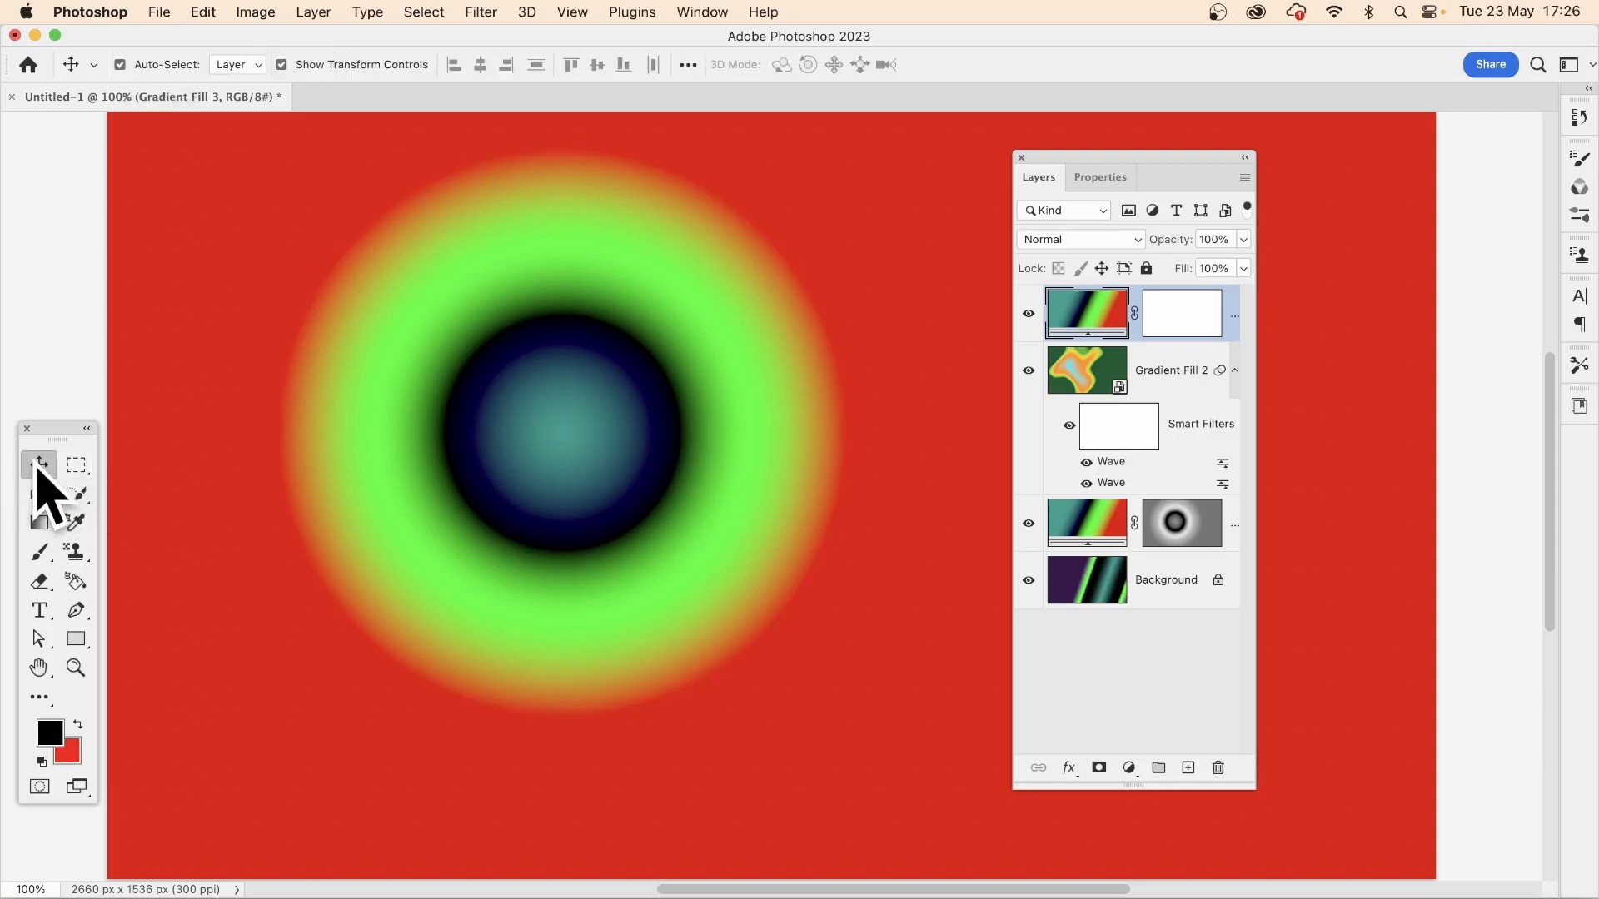
click(34, 523)
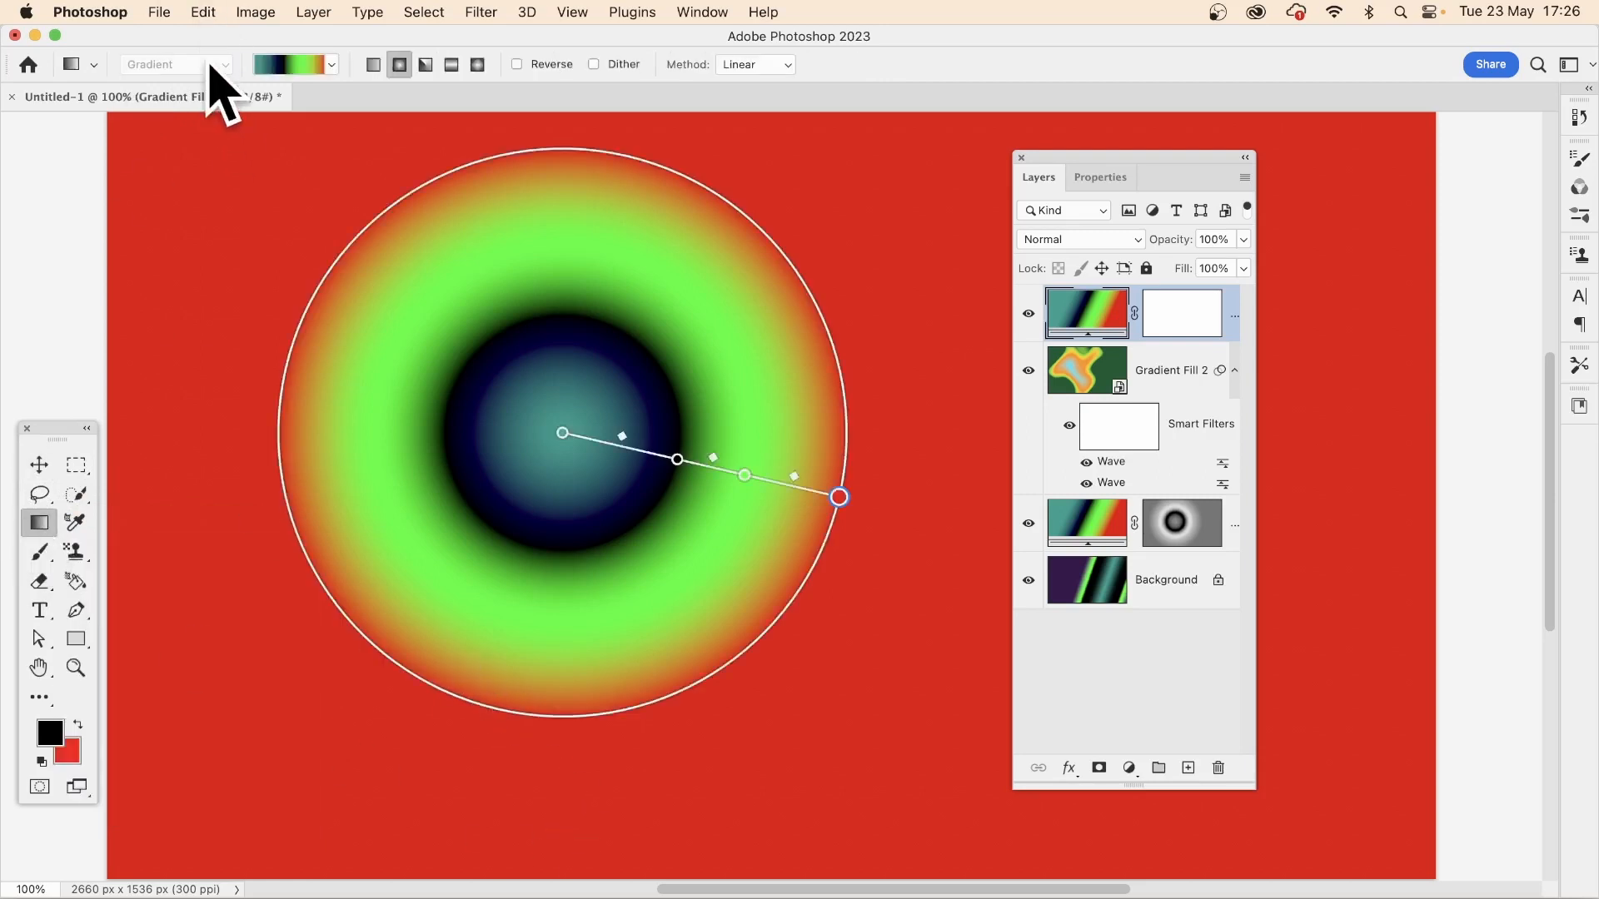
click(1160, 679)
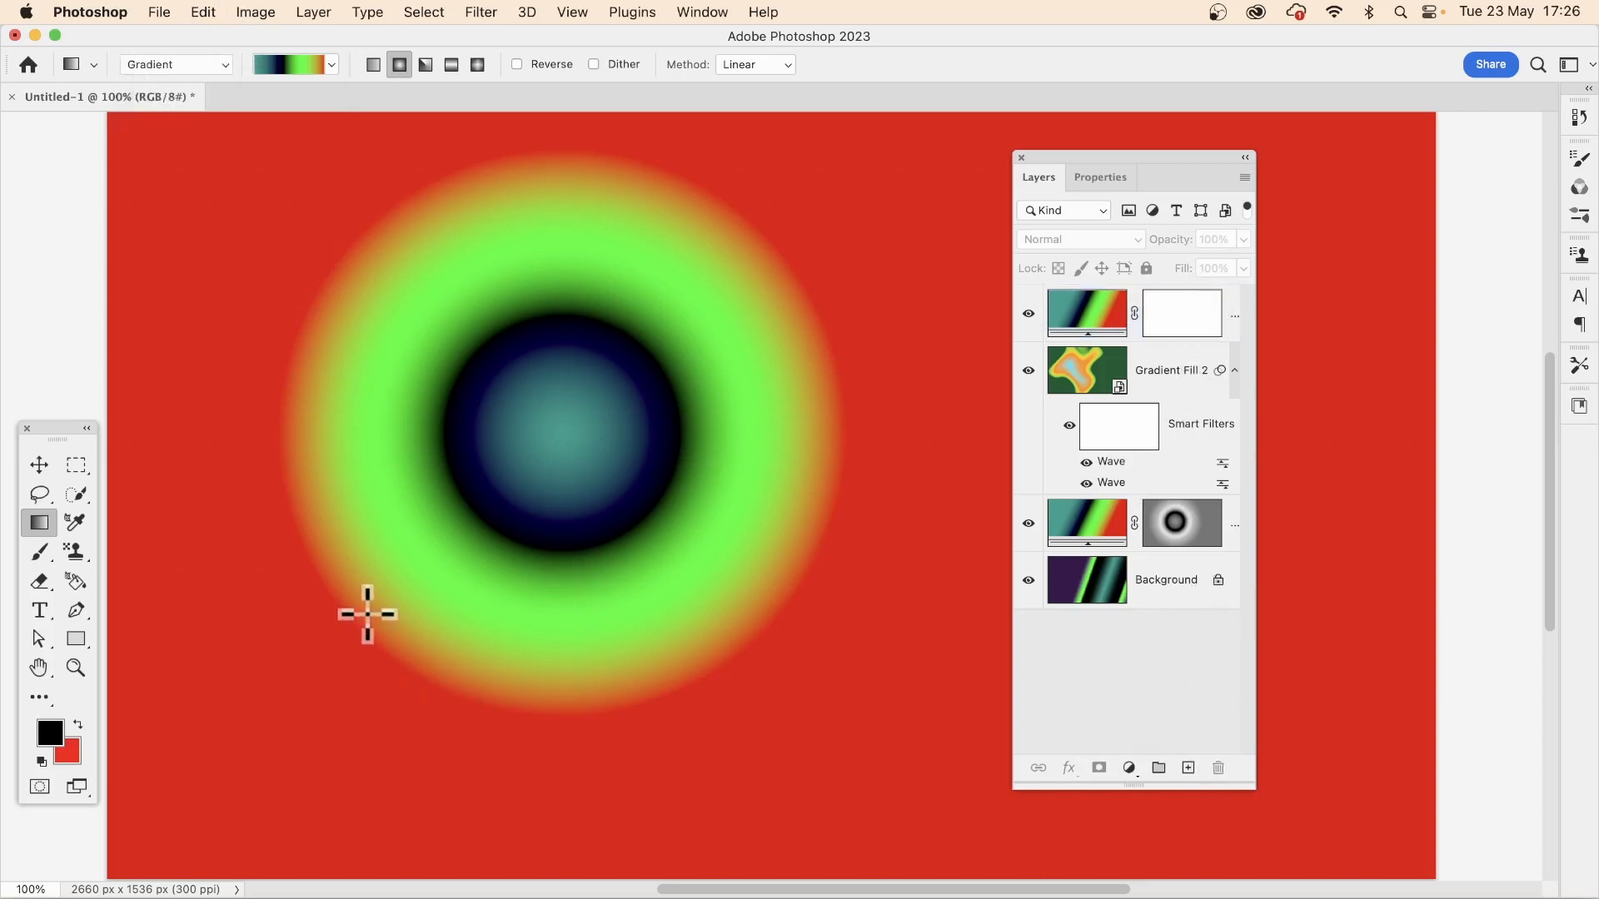
drag(367, 613, 532, 395)
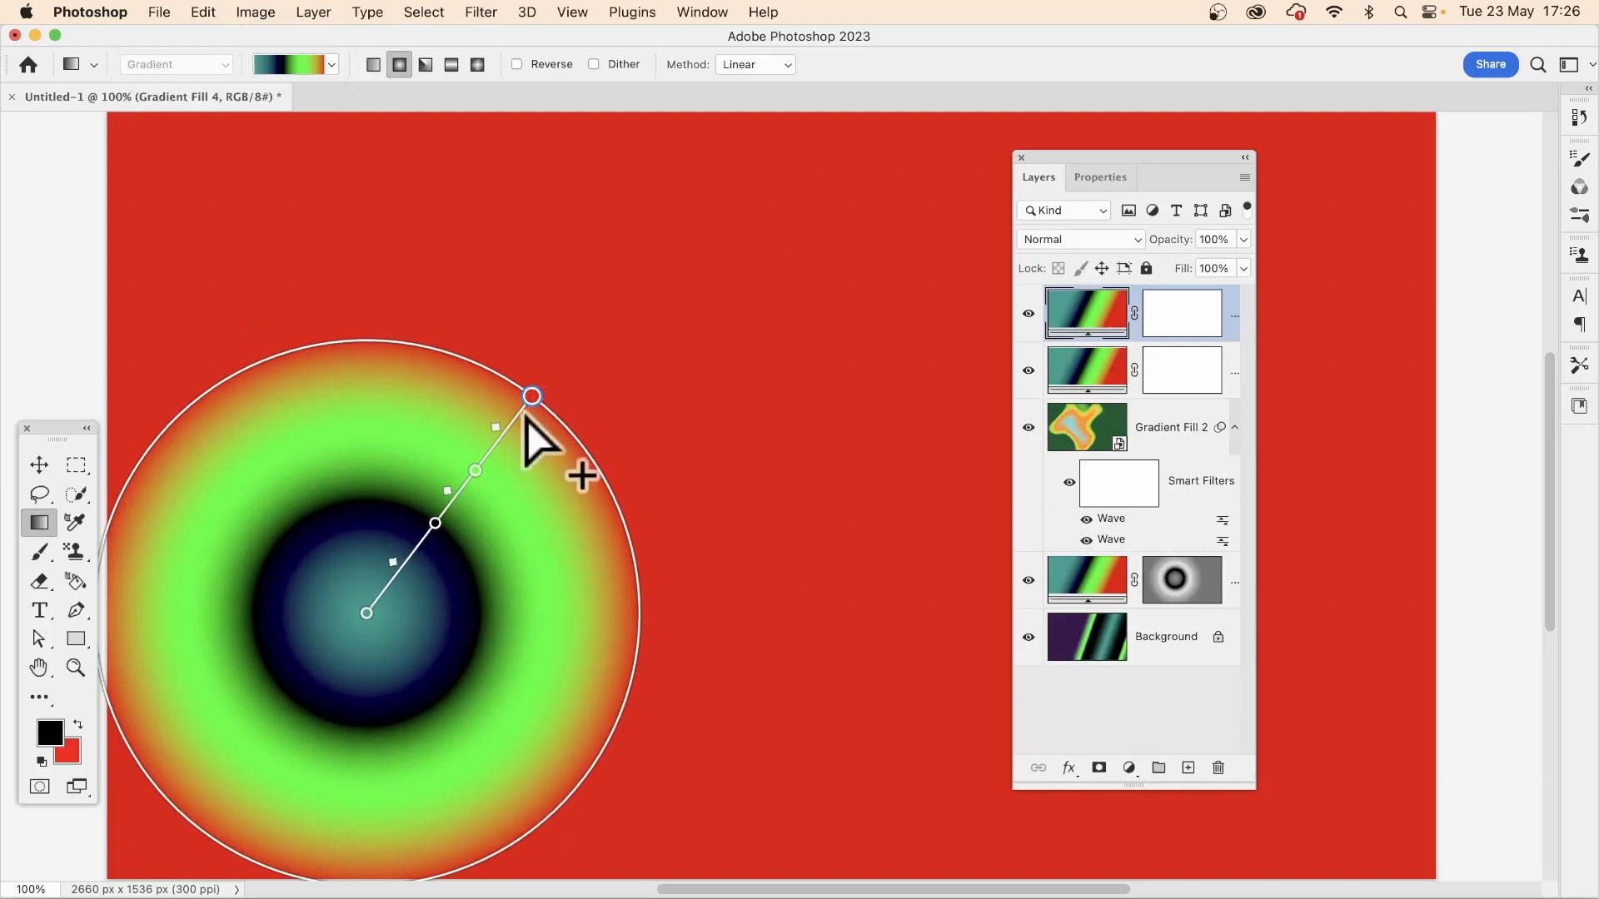